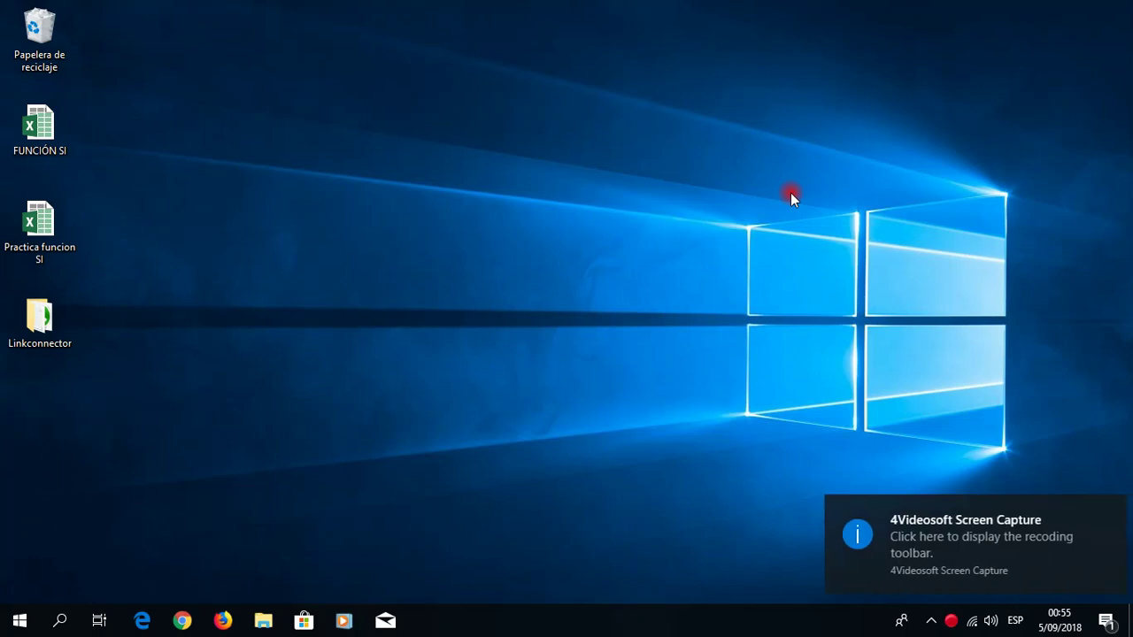
- Dismiss the screen-capture notification and open the FUNCIÓN SI workbook from the desktop
{"action": "left_click", "coordinate": [1105, 501]}
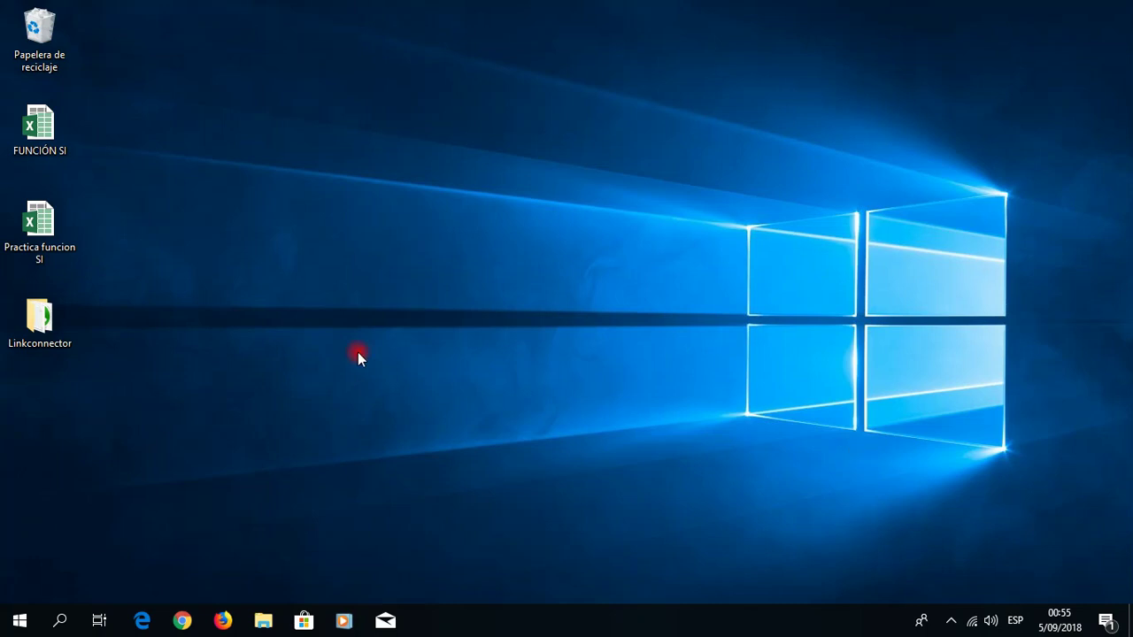
{"action": "double_click", "coordinate": [37, 128]}
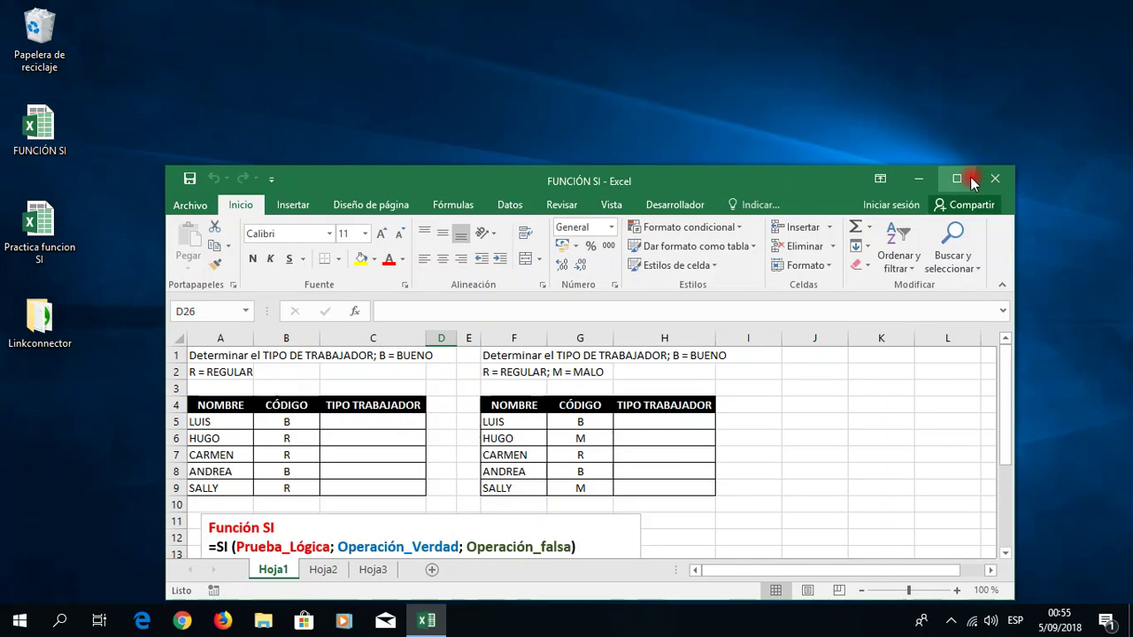
- Maximize the FUNCIÓN SI window, look through Hoja2 and Hoja3, then return to Hoja1
{"action": "left_click", "coordinate": [957, 179]}
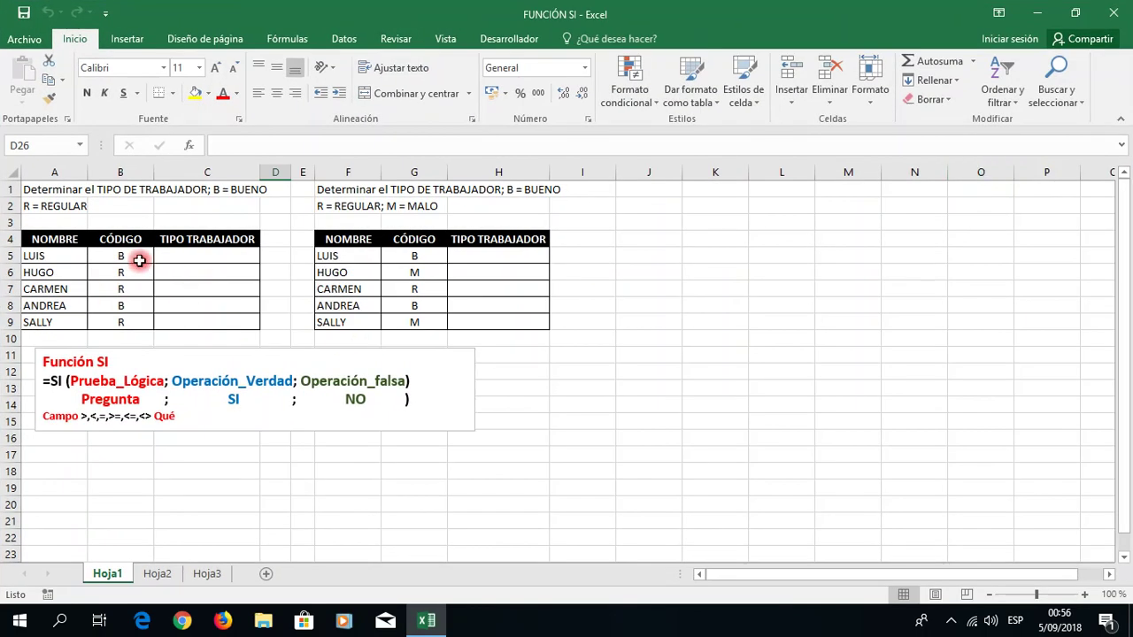
{"action": "left_click", "coordinate": [157, 574]}
{"action": "left_click", "coordinate": [206, 573]}
{"action": "left_click", "coordinate": [107, 573]}
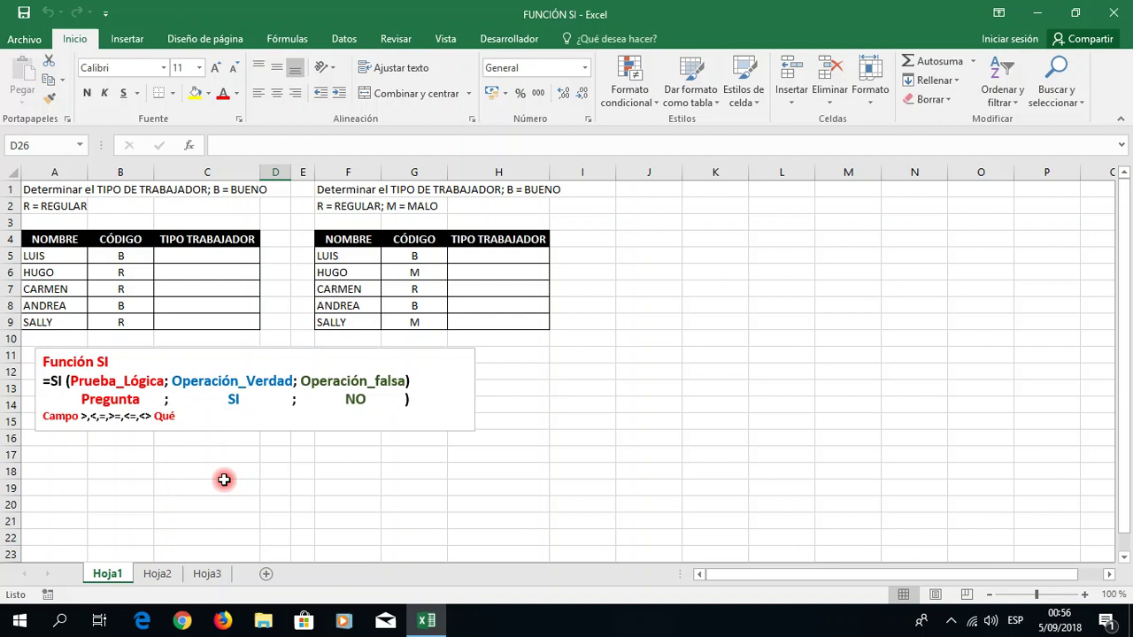
- Zoom the sheet in step by step until it reaches 150%
{"action": "left_click", "coordinate": [1085, 596]}
{"action": "left_click", "coordinate": [1084, 596]}
{"action": "left_click", "coordinate": [1087, 595]}
{"action": "left_click", "coordinate": [1087, 595]}
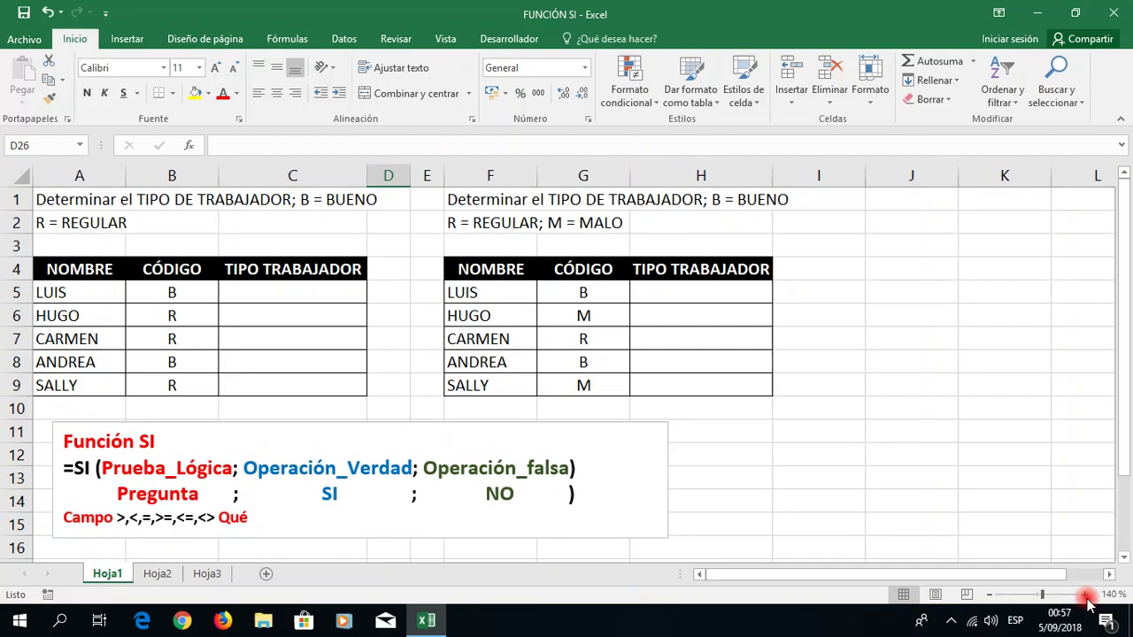
{"action": "left_click", "coordinate": [1085, 595]}
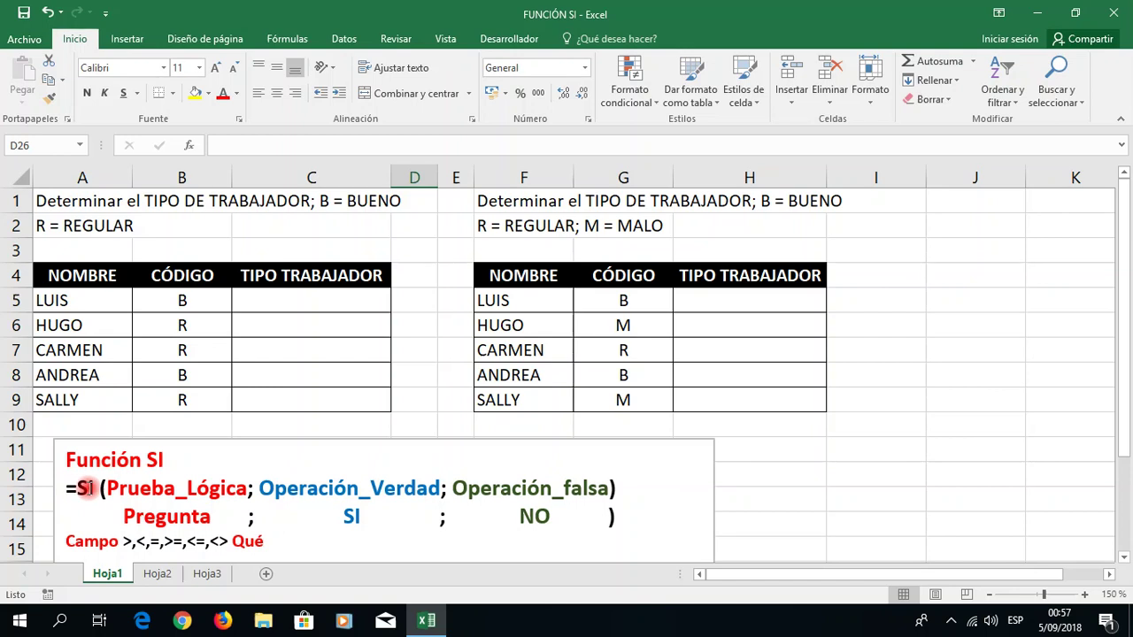
{"action": "left_click", "coordinate": [86, 488]}
{"action": "double_click", "coordinate": [86, 488]}
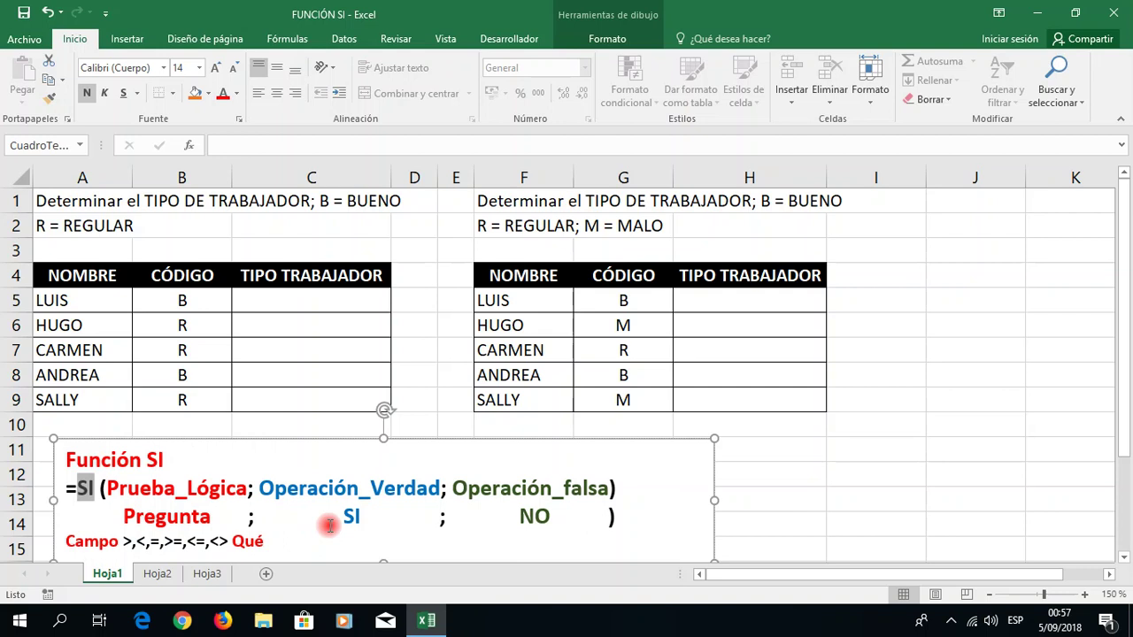
{"action": "left_click", "coordinate": [139, 488]}
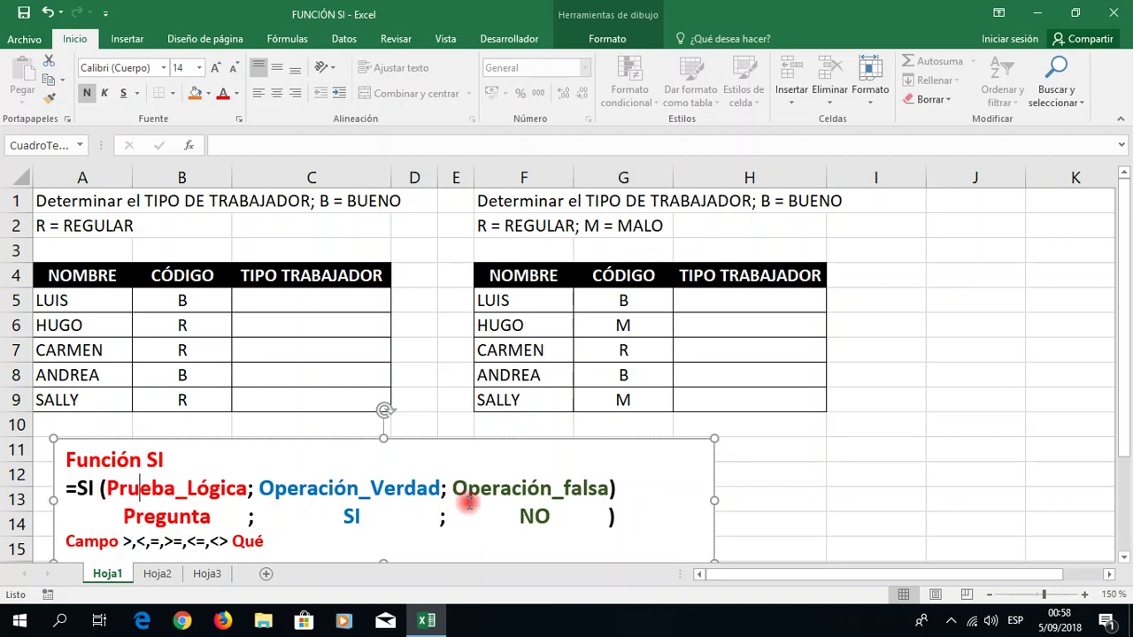
{"action": "left_click_drag", "start_coordinate": [247, 488], "coordinate": [106, 489]}
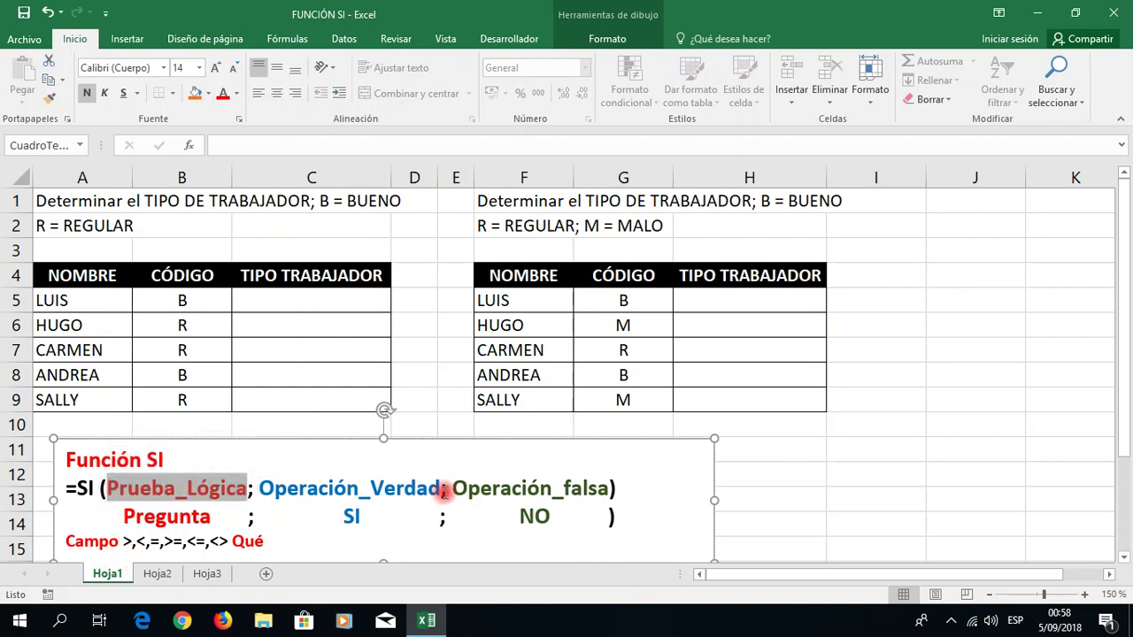
{"action": "left_click_drag", "start_coordinate": [440, 489], "coordinate": [264, 488]}
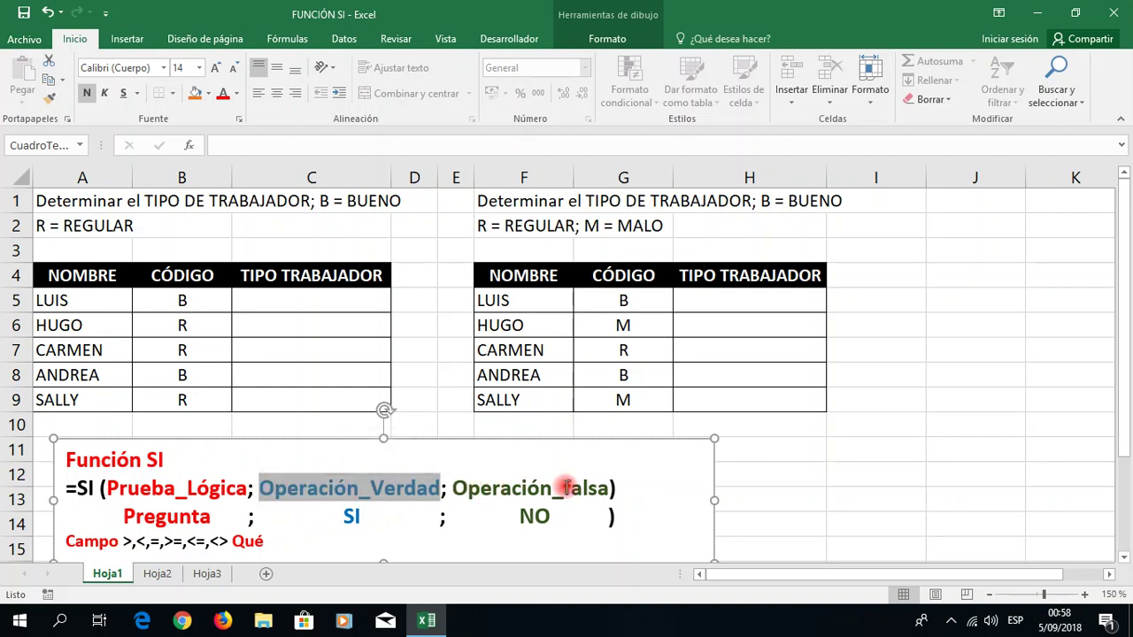
{"action": "left_click_drag", "start_coordinate": [607, 489], "coordinate": [453, 486]}
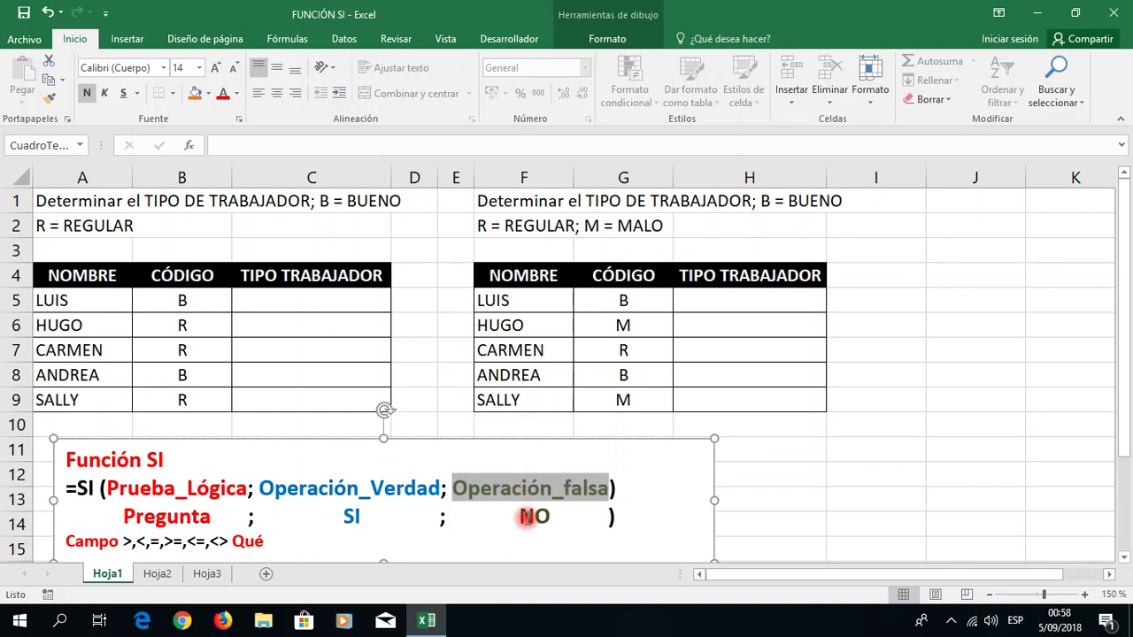
{"action": "left_click", "coordinate": [529, 519]}
{"action": "left_click_drag", "start_coordinate": [248, 487], "coordinate": [104, 485]}
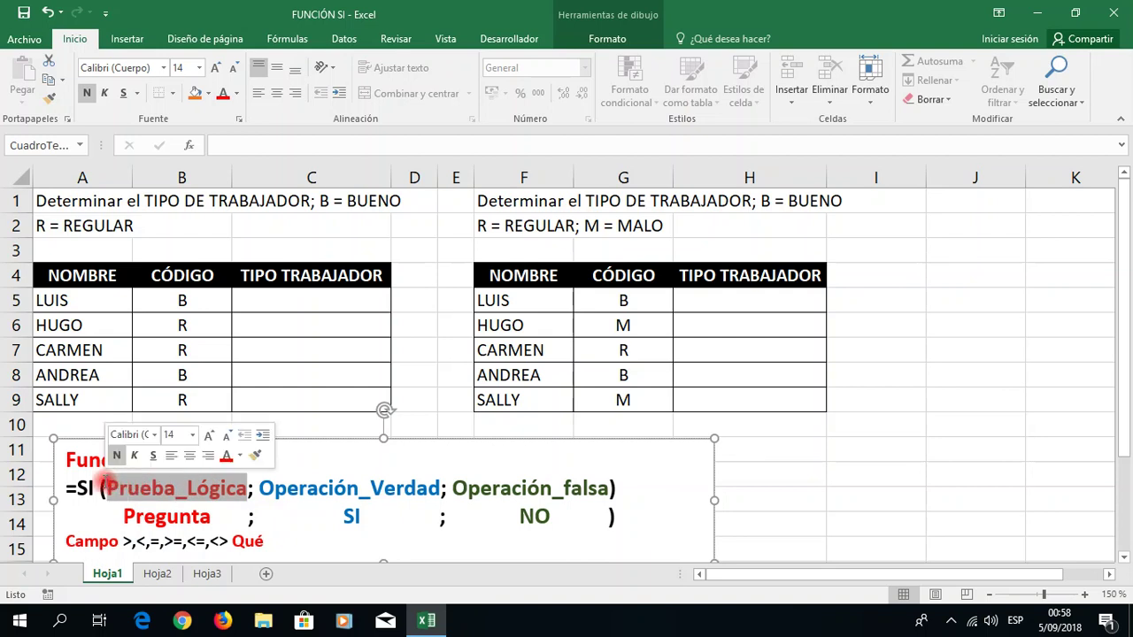
{"action": "left_click", "coordinate": [226, 497]}
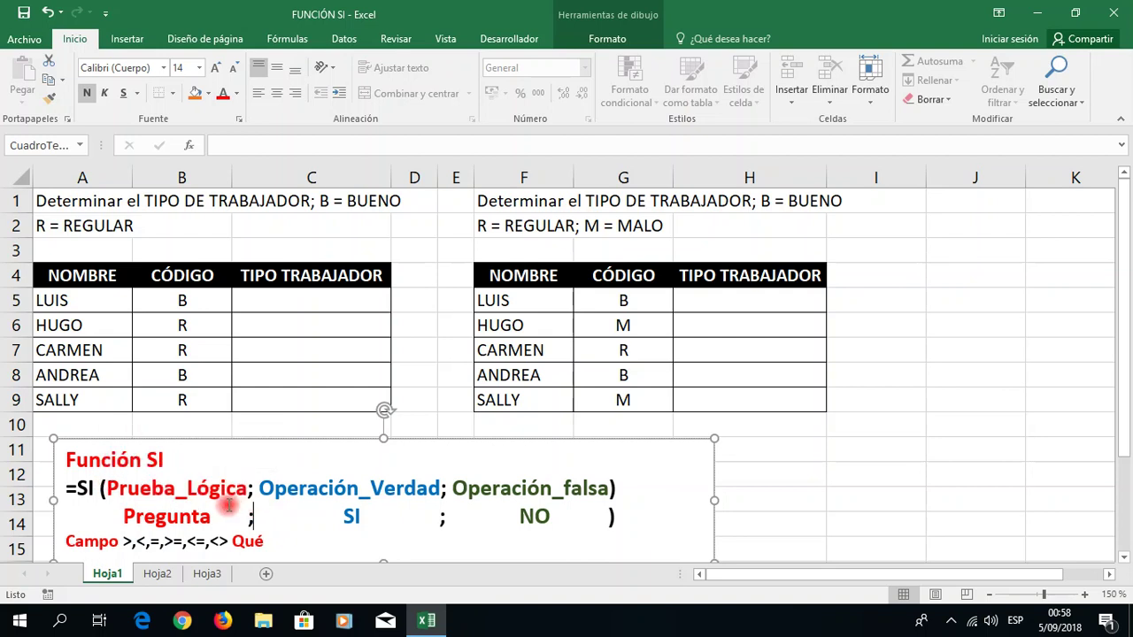
{"action": "left_click_drag", "start_coordinate": [232, 487], "coordinate": [105, 487]}
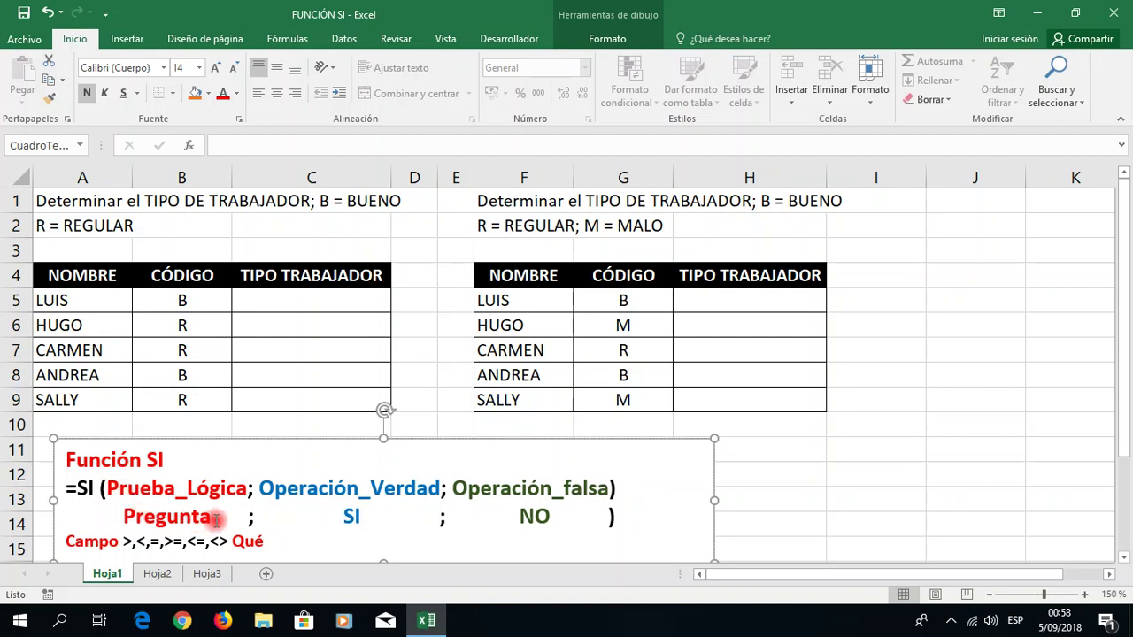
{"action": "left_click_drag", "start_coordinate": [215, 517], "coordinate": [122, 517]}
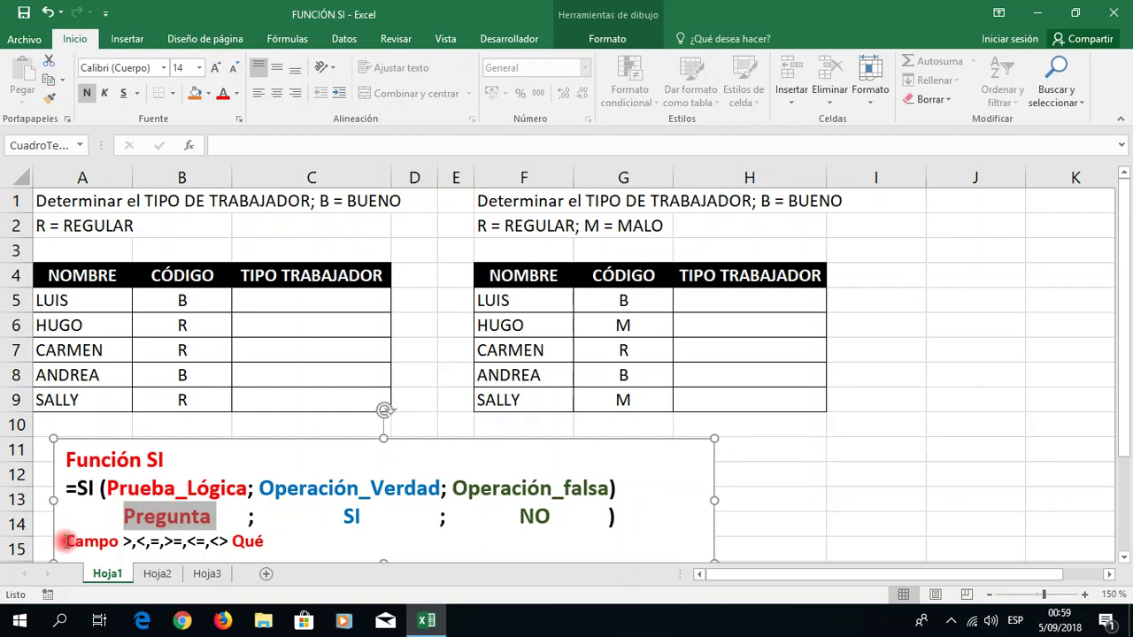
{"action": "mouse_move", "coordinate": [66, 540]}
{"action": "left_mouse_down"}
{"action": "mouse_move", "coordinate": [122, 540]}
{"action": "mouse_move", "coordinate": [64, 541]}
{"action": "left_mouse_up"}
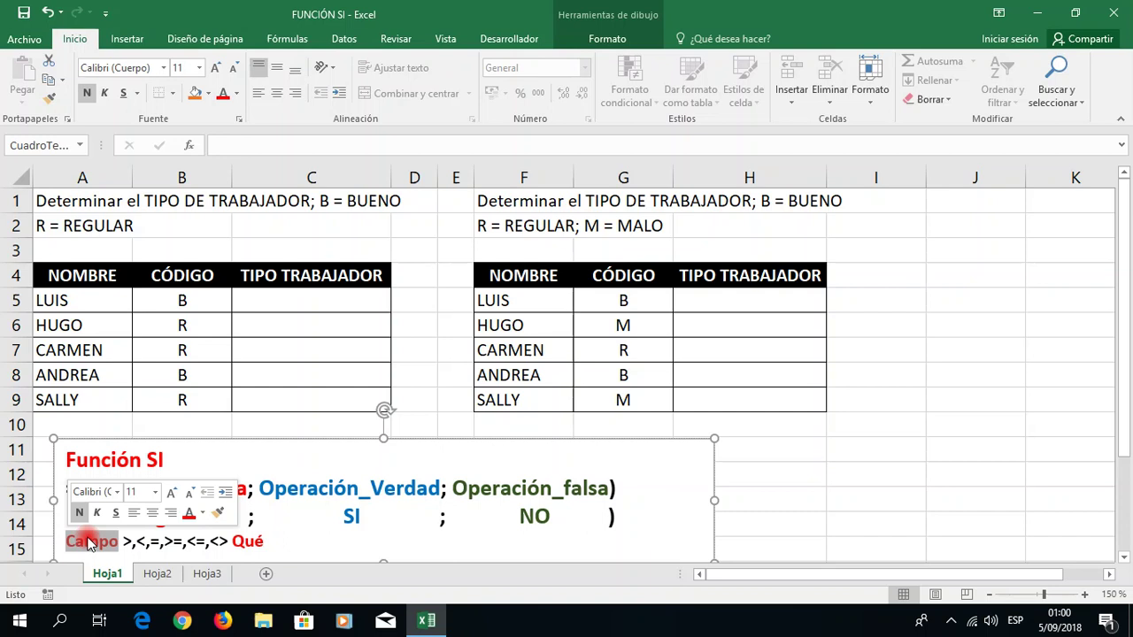
{"action": "left_click", "coordinate": [182, 373]}
{"action": "mouse_move", "coordinate": [50, 275]}
{"action": "left_mouse_down"}
{"action": "mouse_move", "coordinate": [158, 294]}
{"action": "mouse_move", "coordinate": [307, 397]}
{"action": "left_mouse_up"}
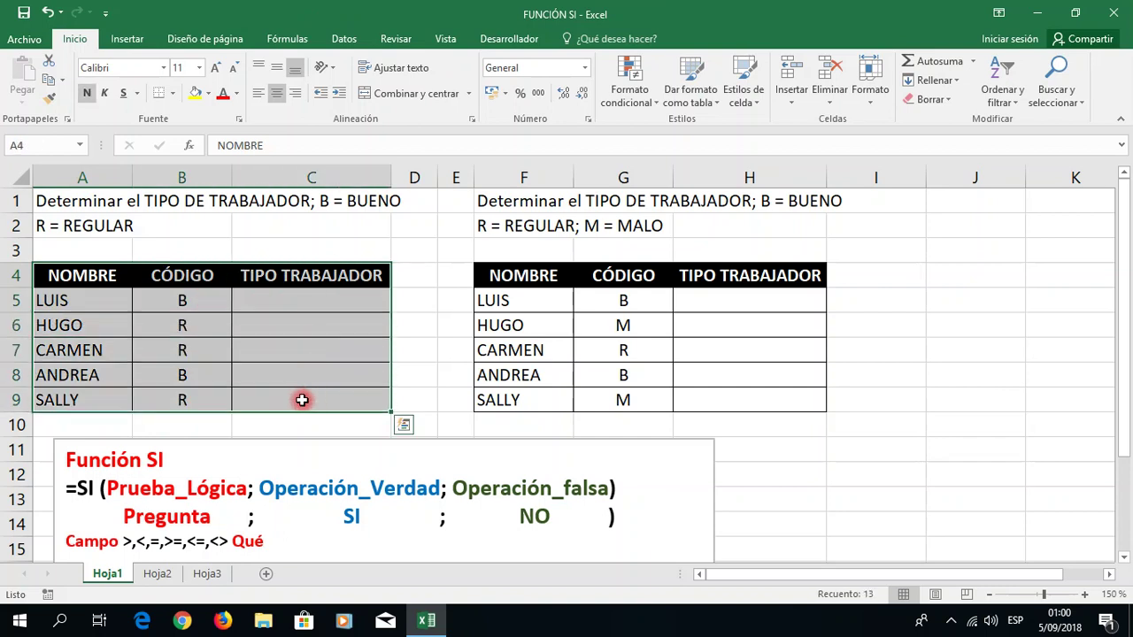
{"action": "left_click", "coordinate": [97, 347]}
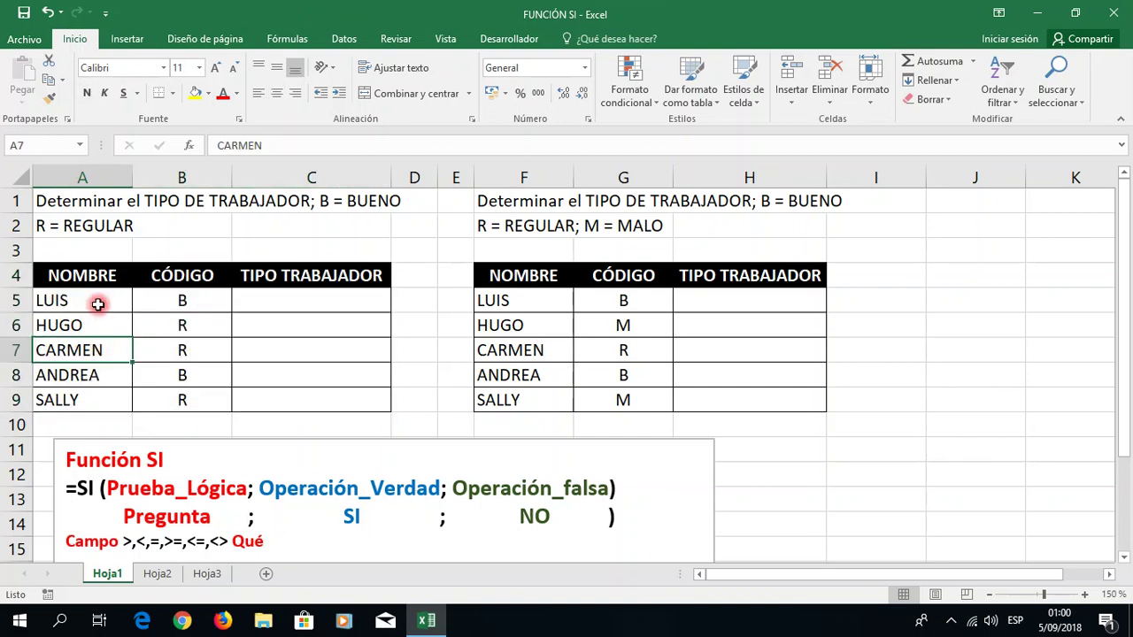
{"action": "left_click_drag", "start_coordinate": [92, 276], "coordinate": [70, 399]}
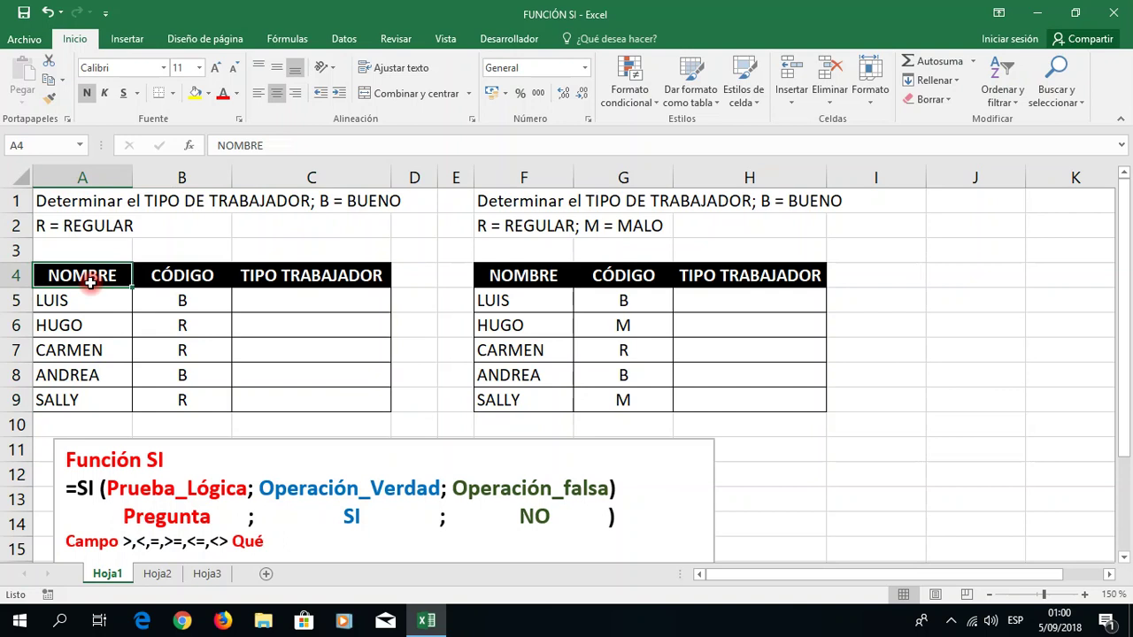
{"action": "left_click", "coordinate": [191, 281]}
{"action": "left_click_drag", "start_coordinate": [193, 290], "coordinate": [174, 402]}
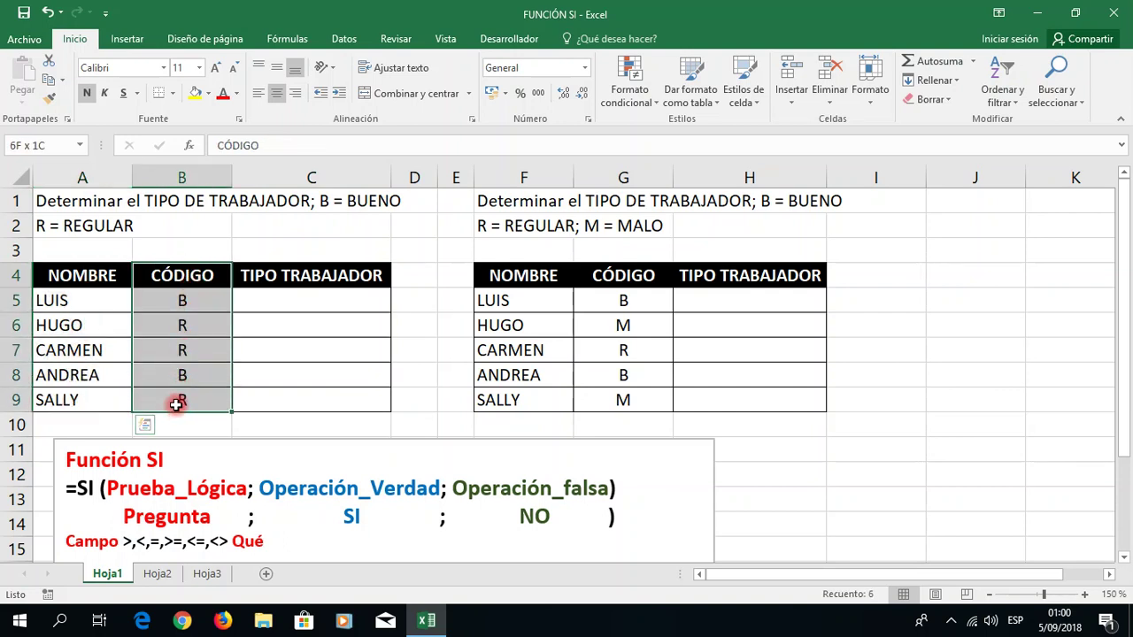
{"action": "left_click_drag", "start_coordinate": [303, 277], "coordinate": [284, 403]}
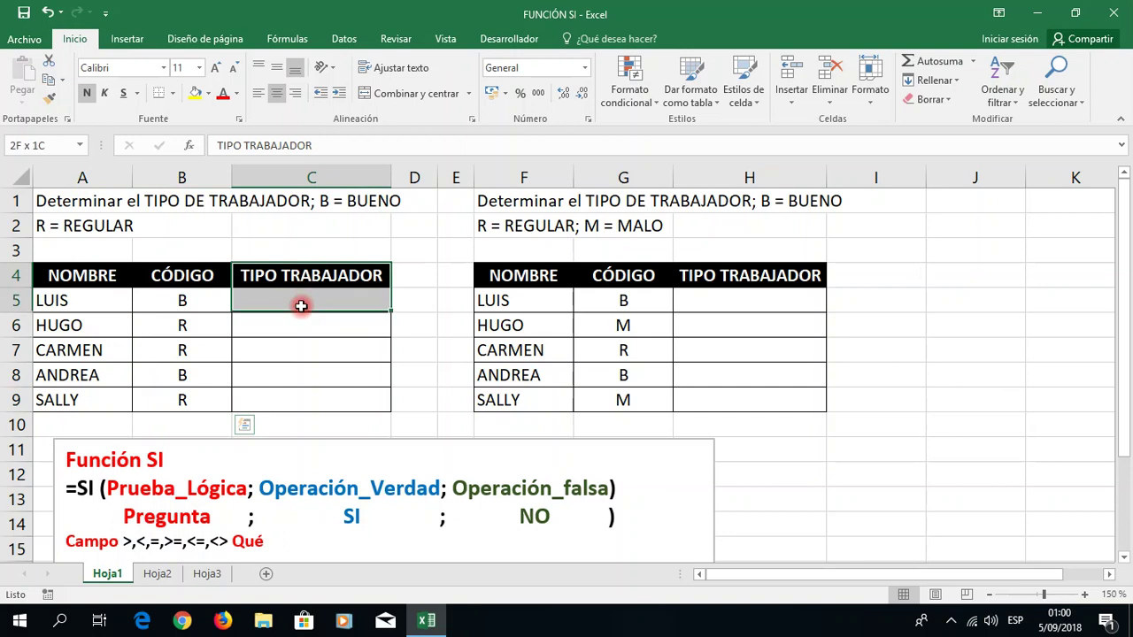
{"action": "left_click", "coordinate": [400, 344]}
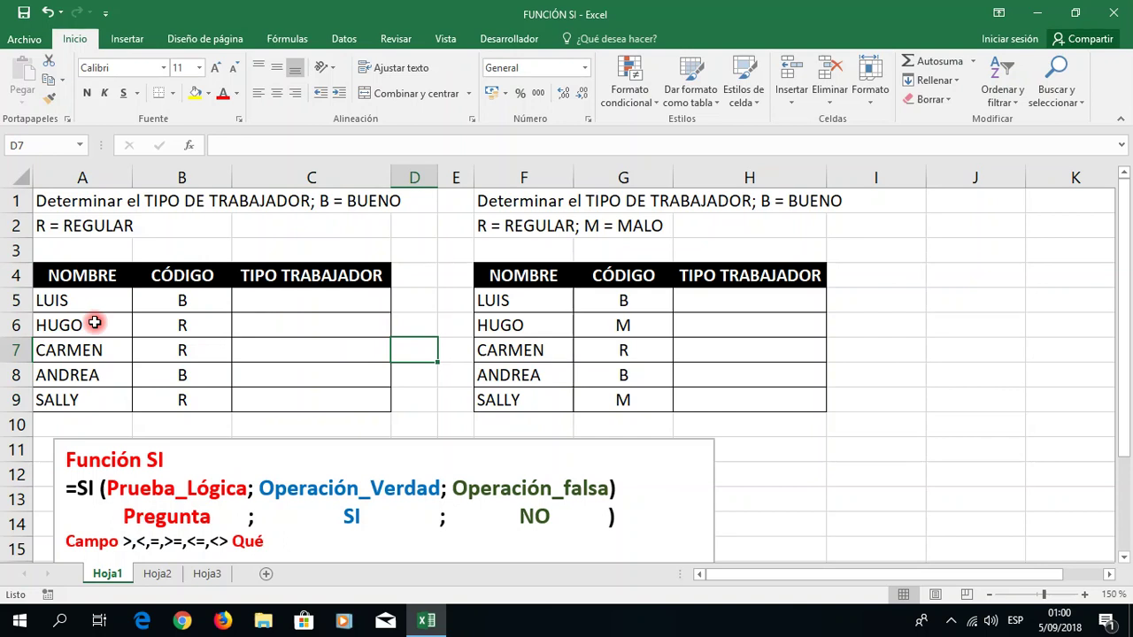
{"action": "left_click", "coordinate": [96, 278]}
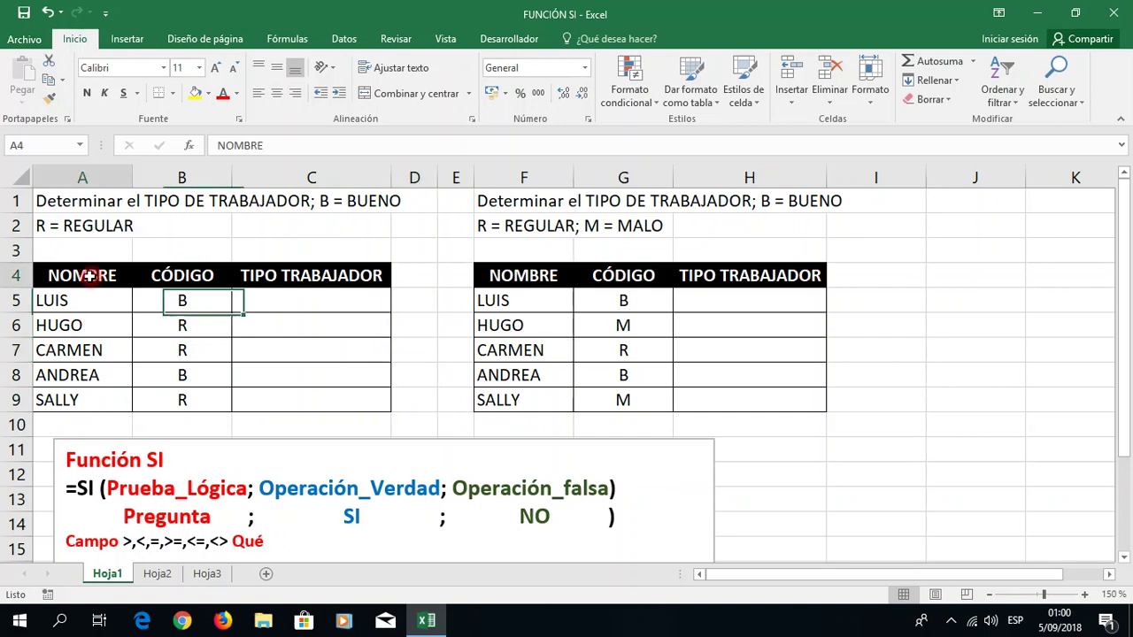
{"action": "left_click", "coordinate": [210, 275]}
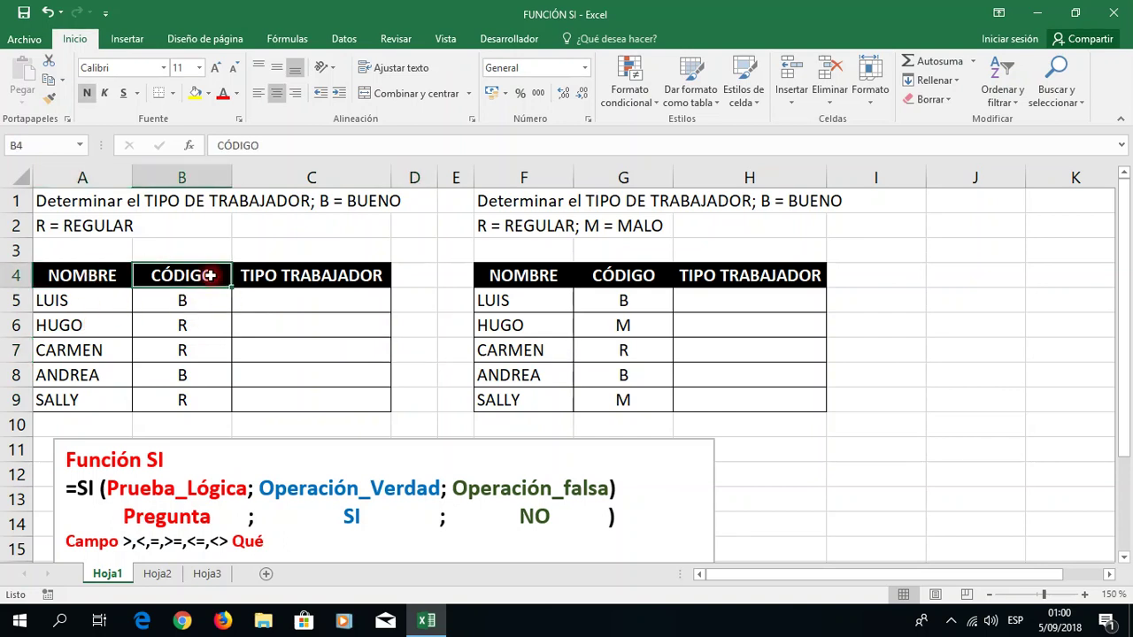
{"action": "left_click", "coordinate": [329, 278]}
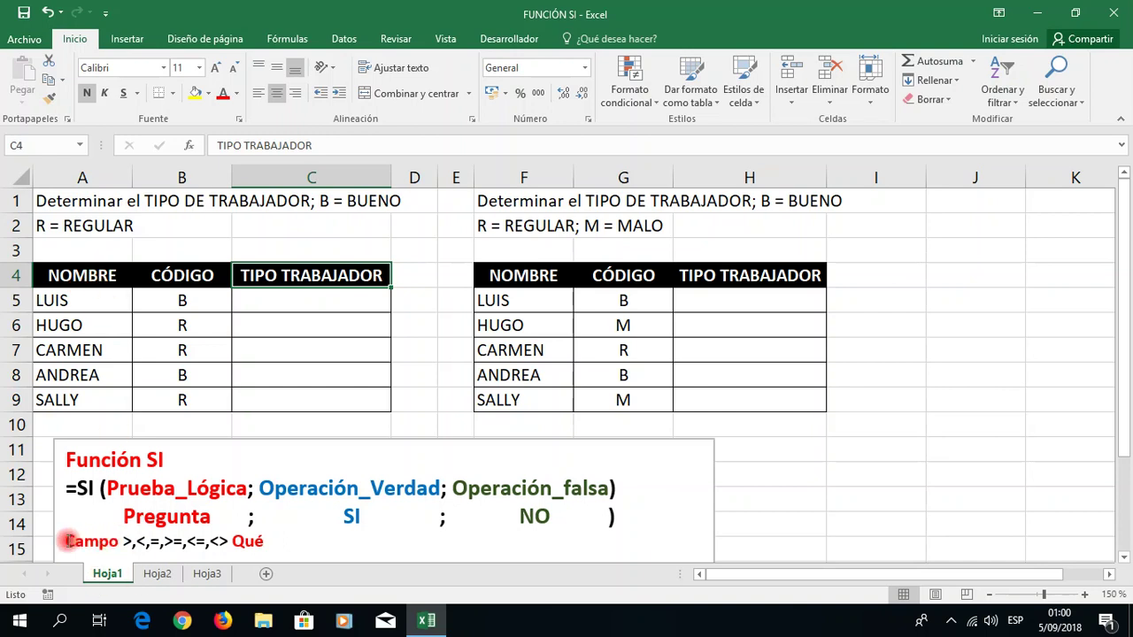
{"action": "left_click_drag", "start_coordinate": [123, 541], "coordinate": [161, 540]}
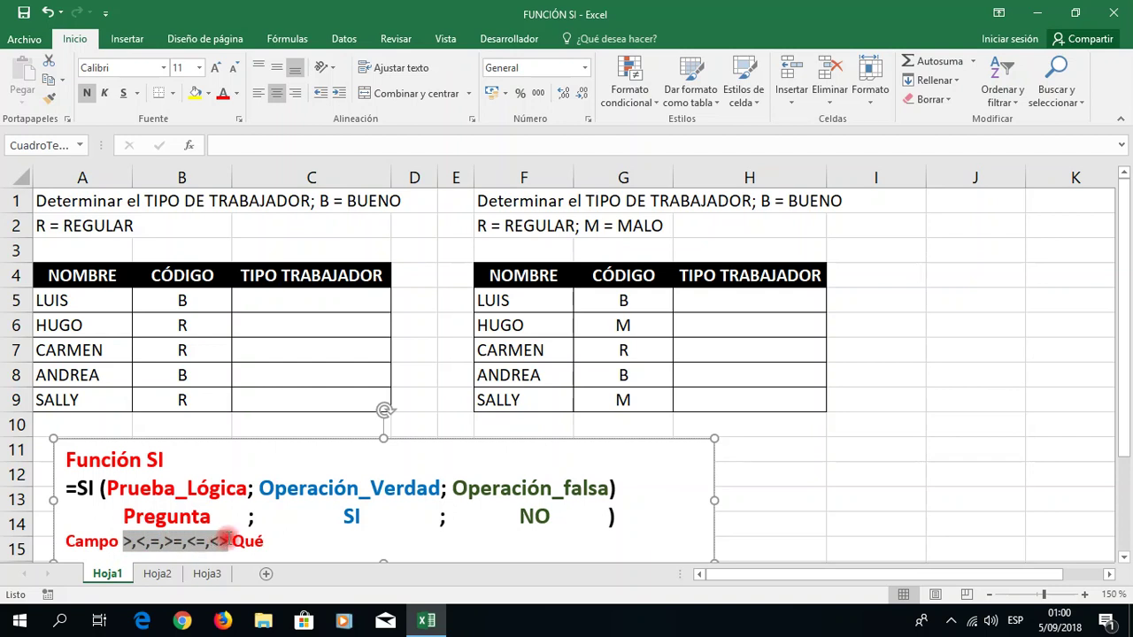
{"action": "left_click_drag", "start_coordinate": [158, 540], "coordinate": [199, 548]}
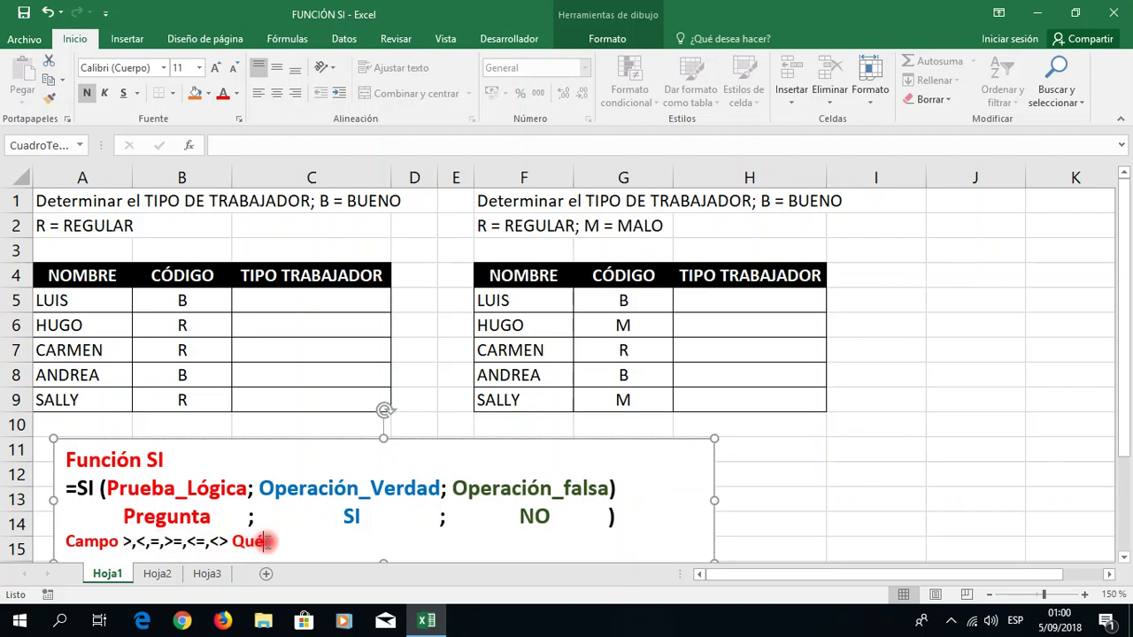
{"action": "left_click_drag", "start_coordinate": [266, 541], "coordinate": [232, 541]}
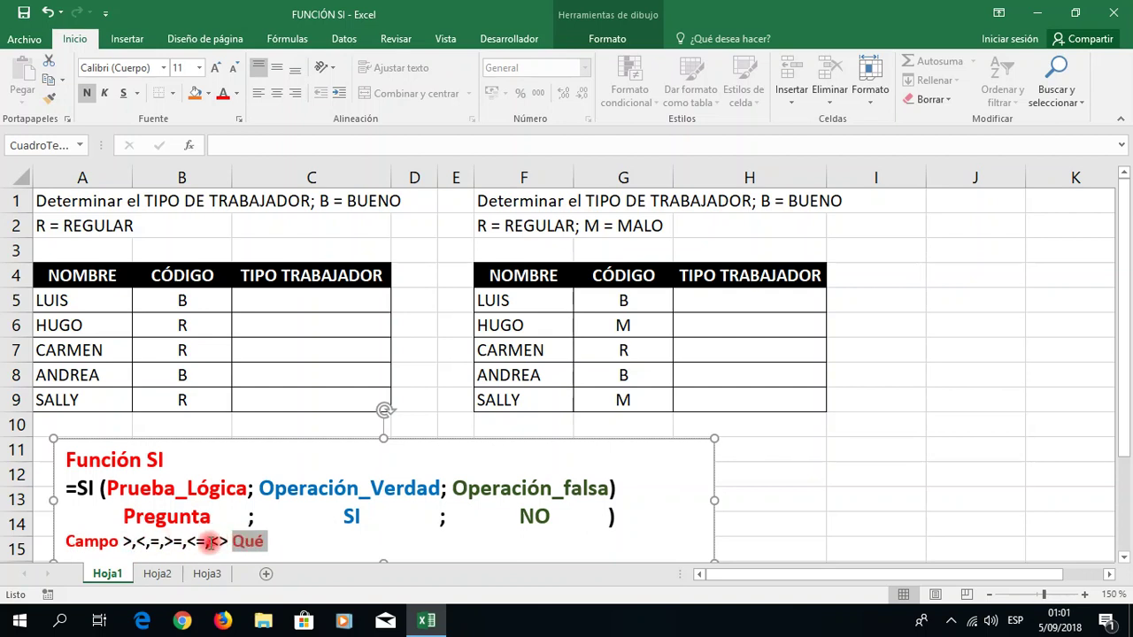
{"action": "double_click", "coordinate": [249, 543]}
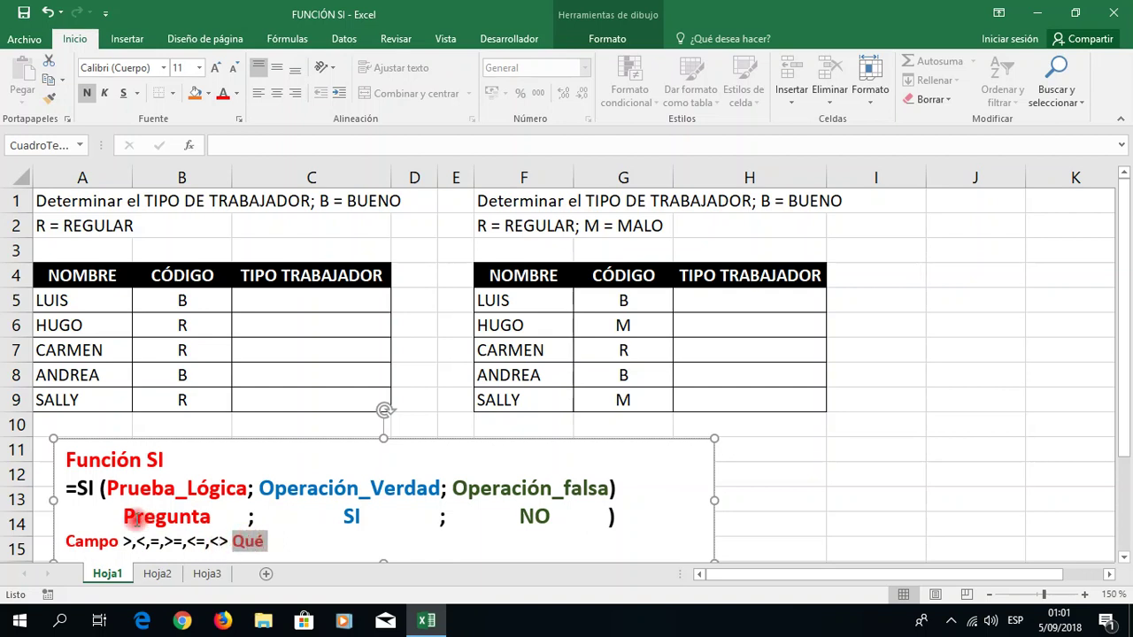
{"action": "left_click", "coordinate": [62, 541]}
{"action": "left_click_drag", "start_coordinate": [62, 540], "coordinate": [246, 544]}
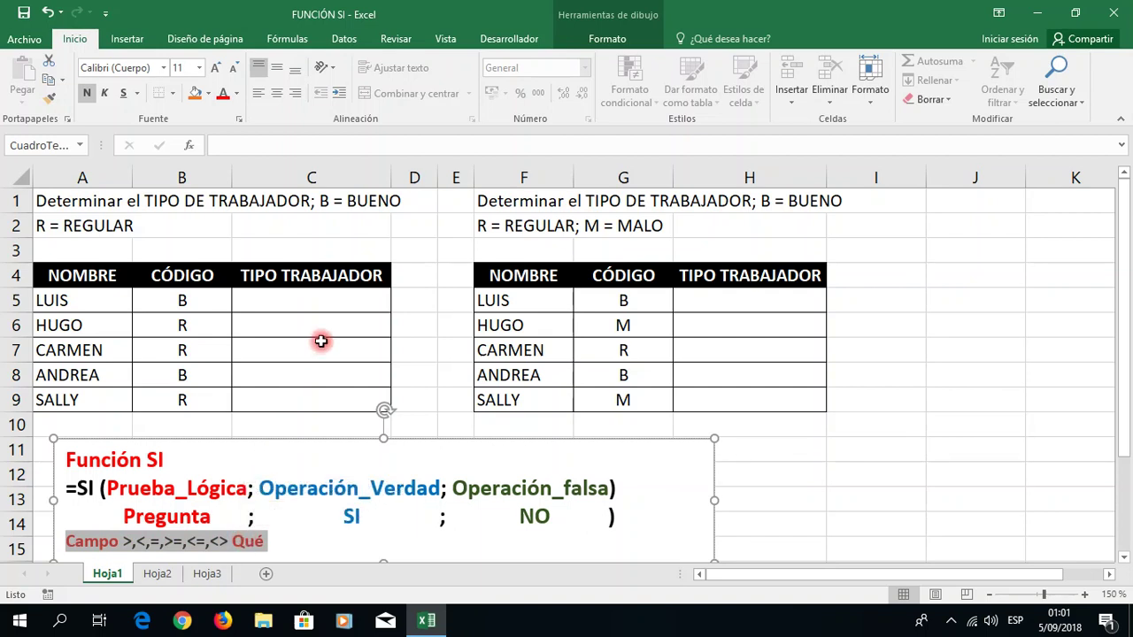
{"action": "left_click", "coordinate": [317, 390]}
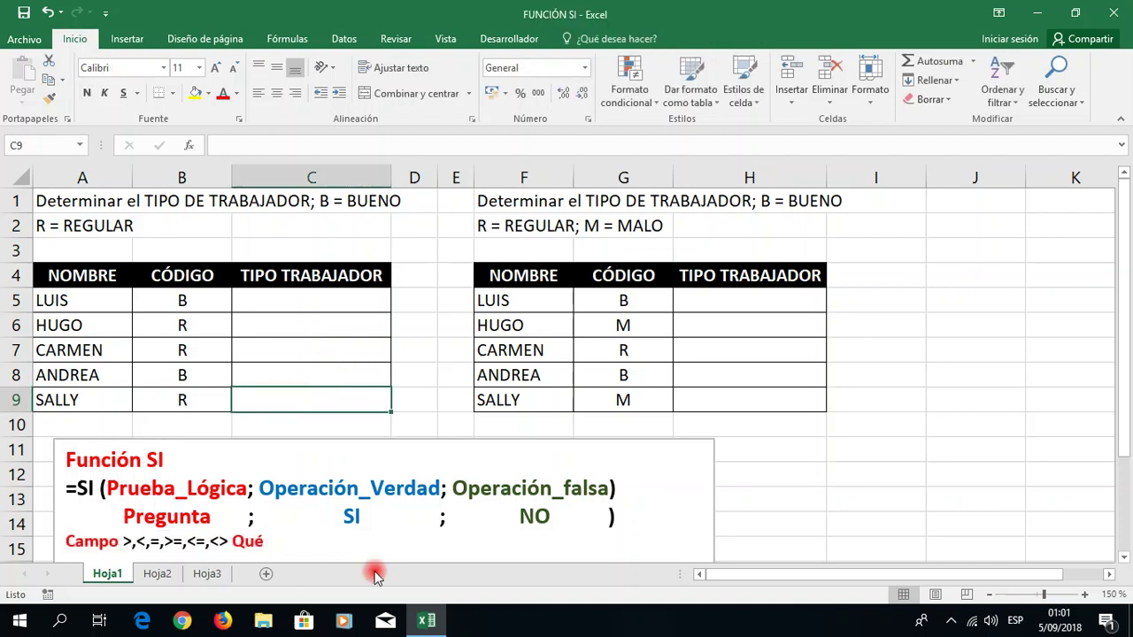
{"action": "left_click_drag", "start_coordinate": [124, 516], "coordinate": [218, 516]}
{"action": "left_click", "coordinate": [337, 521]}
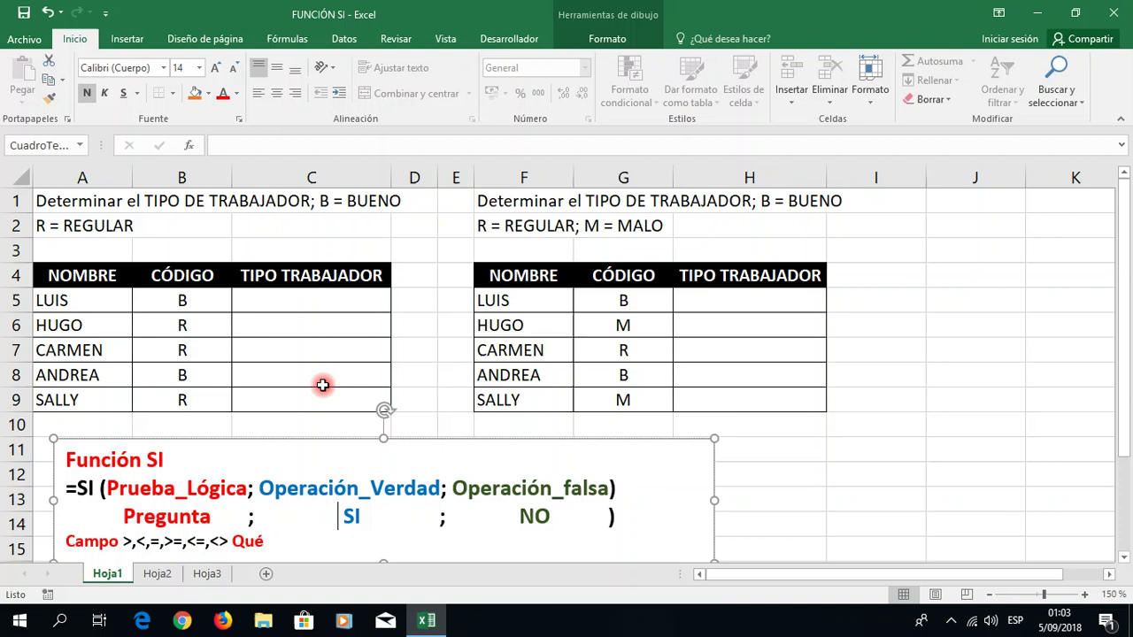
{"action": "left_click", "coordinate": [279, 305]}
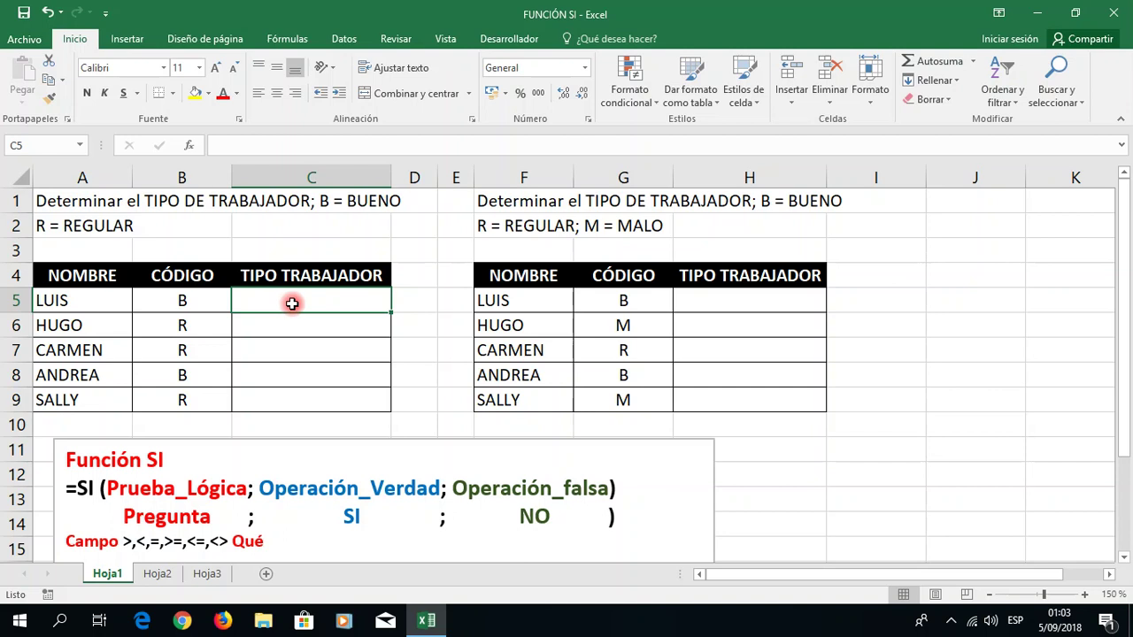
- Start C5's formula as =SI( using the SI function from autocomplete
{"action": "type", "text": "="}
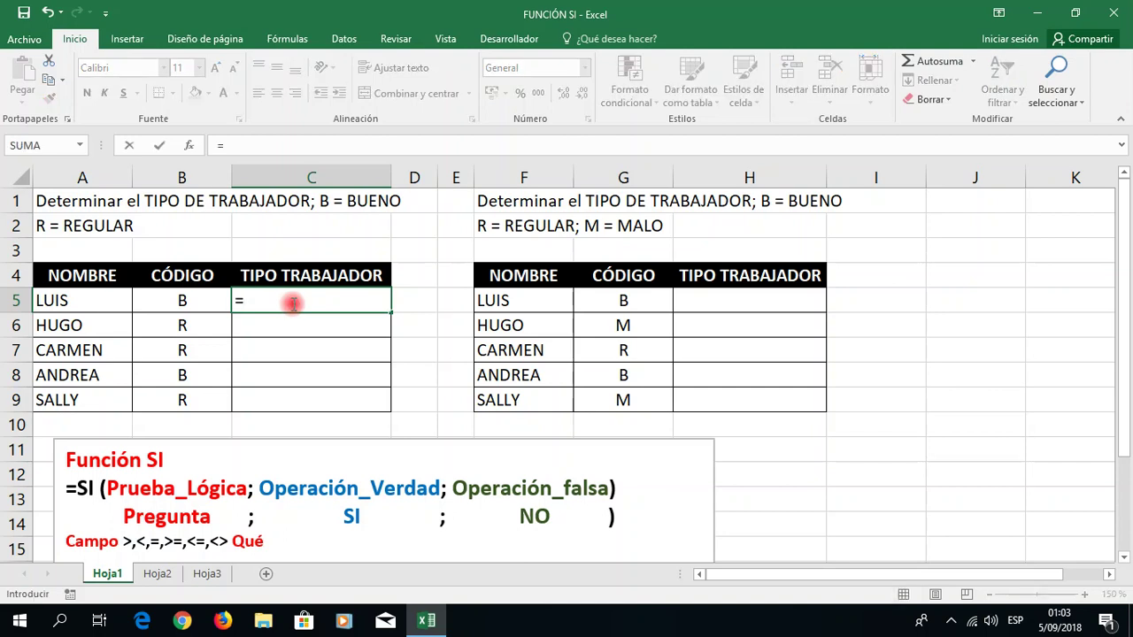
{"action": "type", "text": "S"}
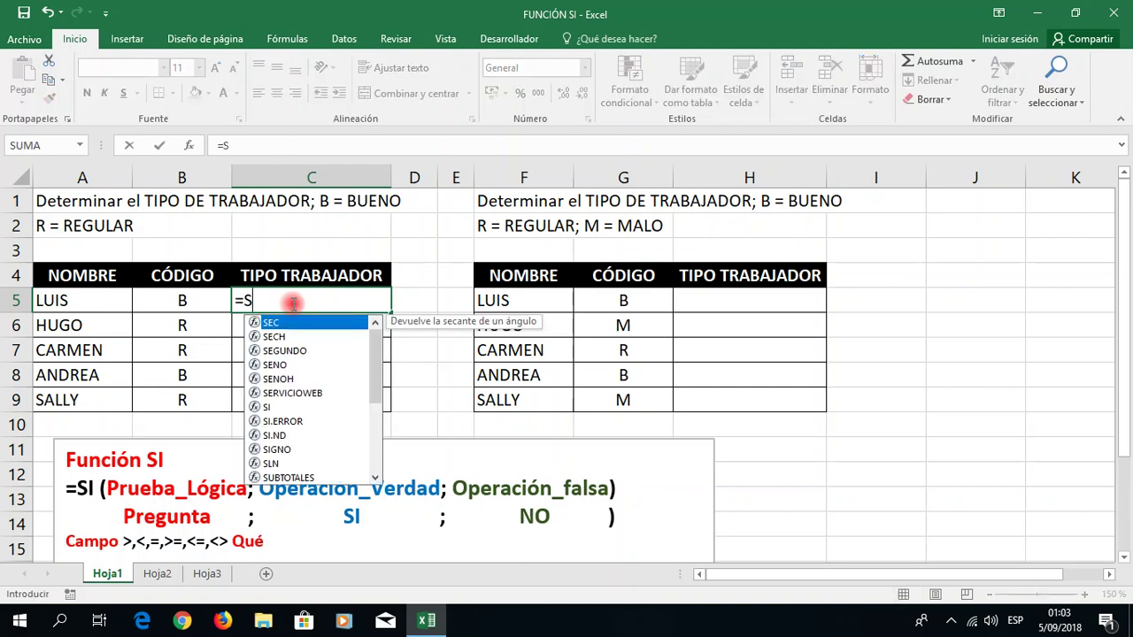
{"action": "type", "text": "I"}
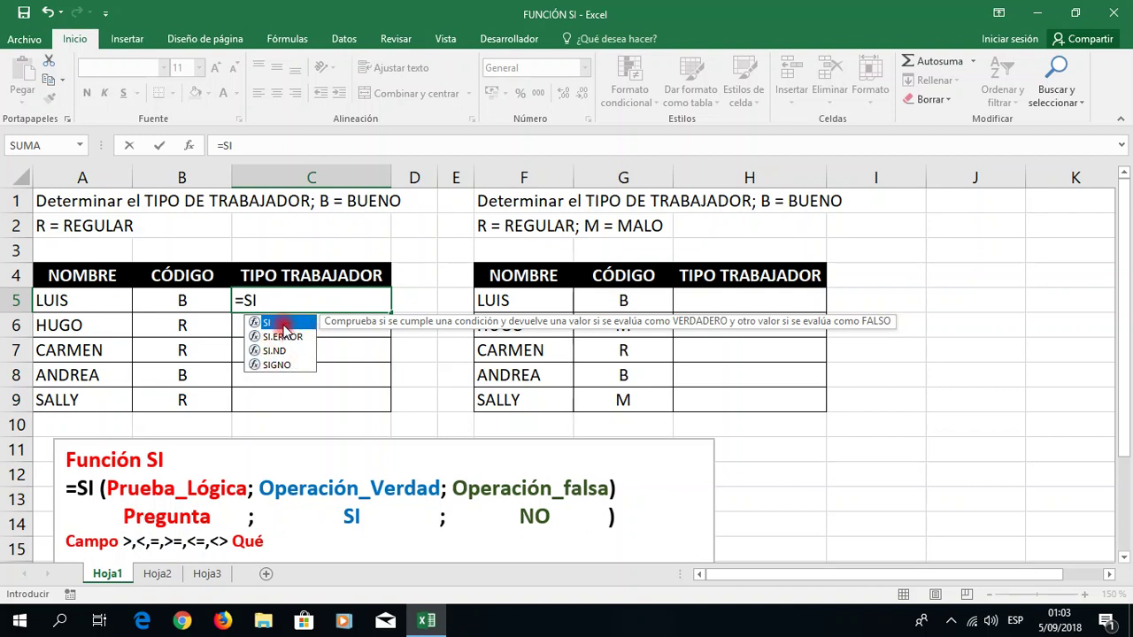
{"action": "double_click", "coordinate": [284, 328]}
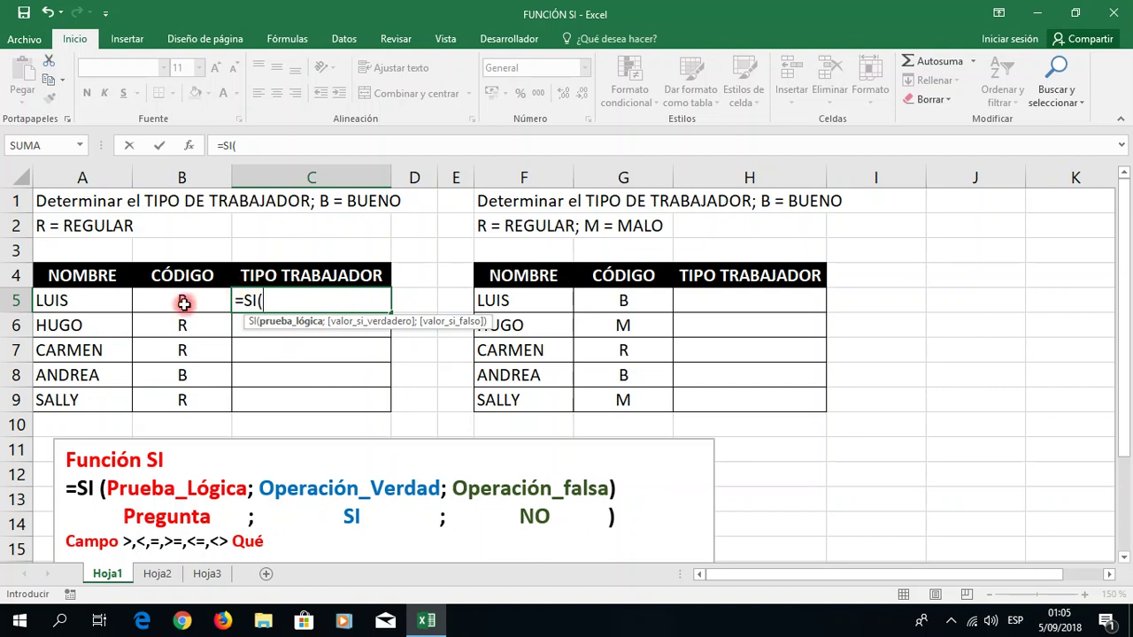
- Reference code cell B5 in the logical test so the formula reads =SI(B5=
{"action": "left_click", "coordinate": [183, 302]}
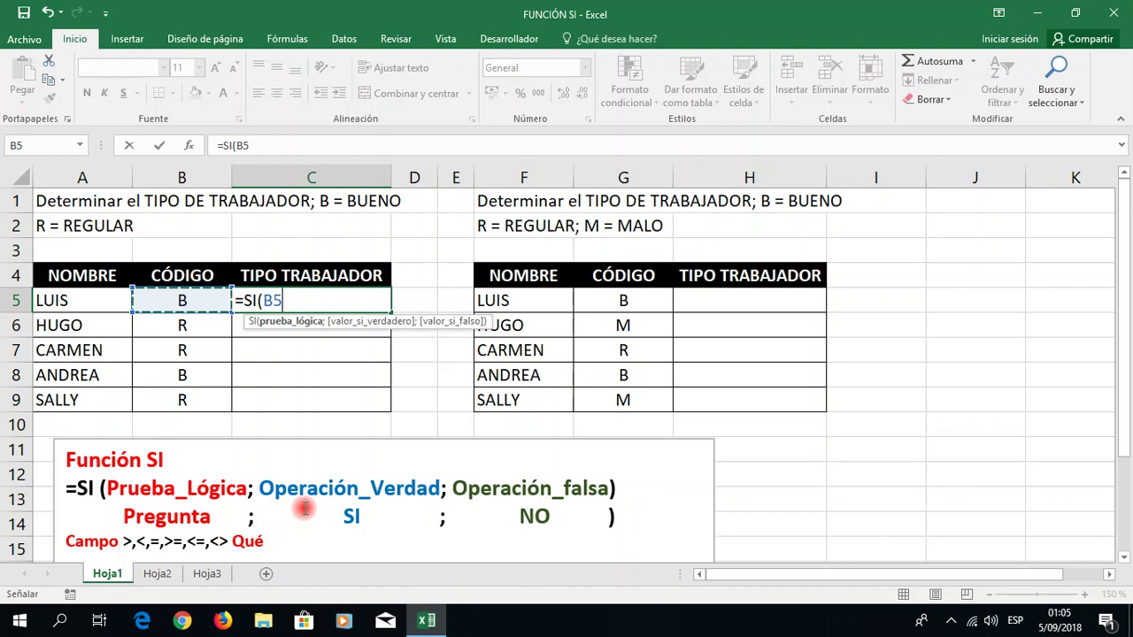
{"action": "type", "text": "="}
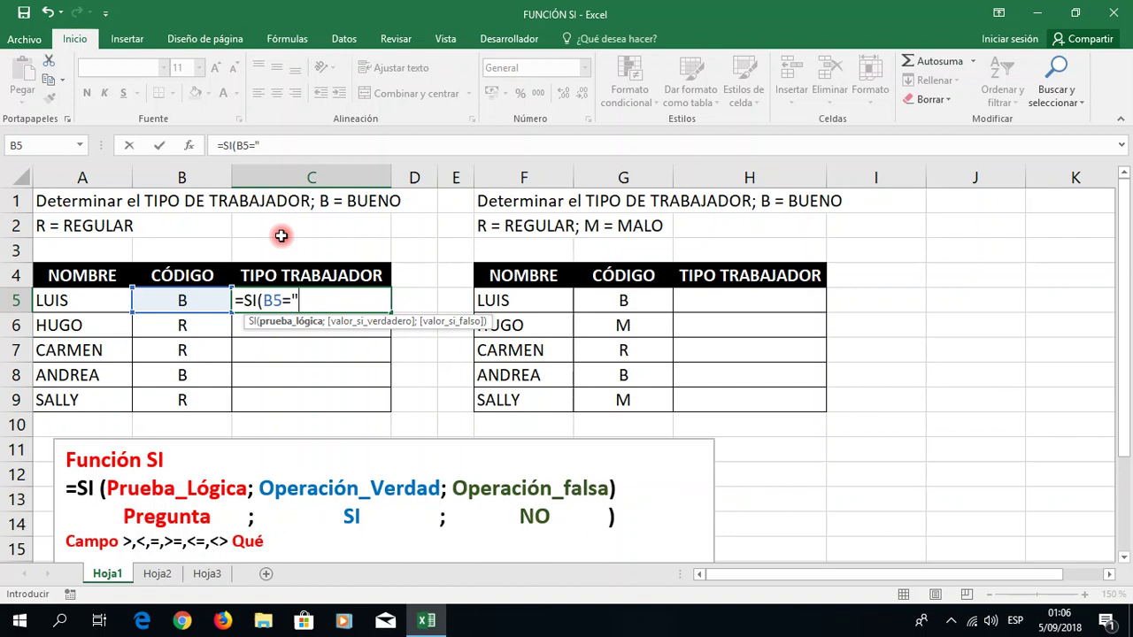
- Finish the logical test as B5="b" and add the argument separator
{"action": "type", "text": "B\""}
{"action": "key", "text": "BackSpace"}
{"action": "key", "text": "BackSpace"}
{"action": "type", "text": "b\""}
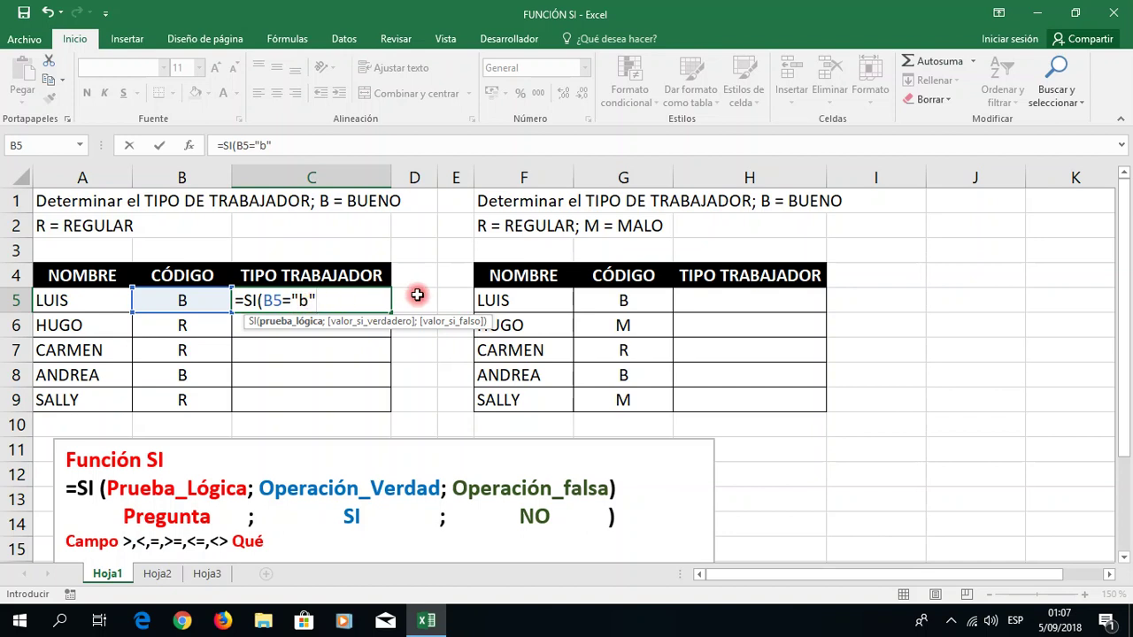
{"action": "type", "text": ";"}
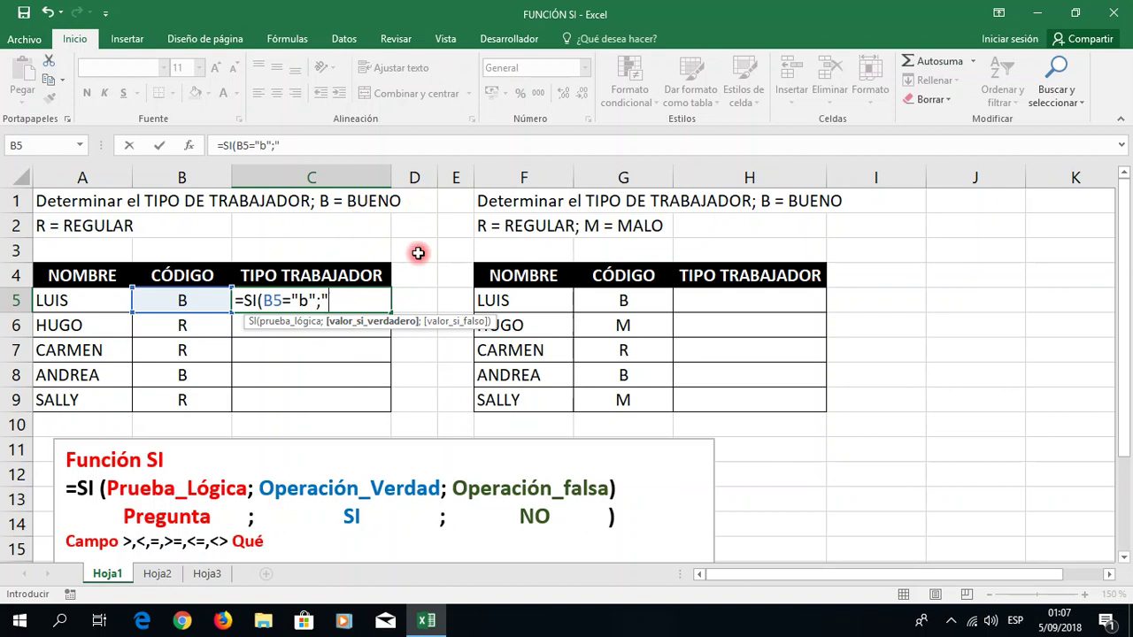
- Add "BUENO" as the true result and "REGULAR" as the false result, closing the formula
{"action": "type", "text": "BUENO\""}
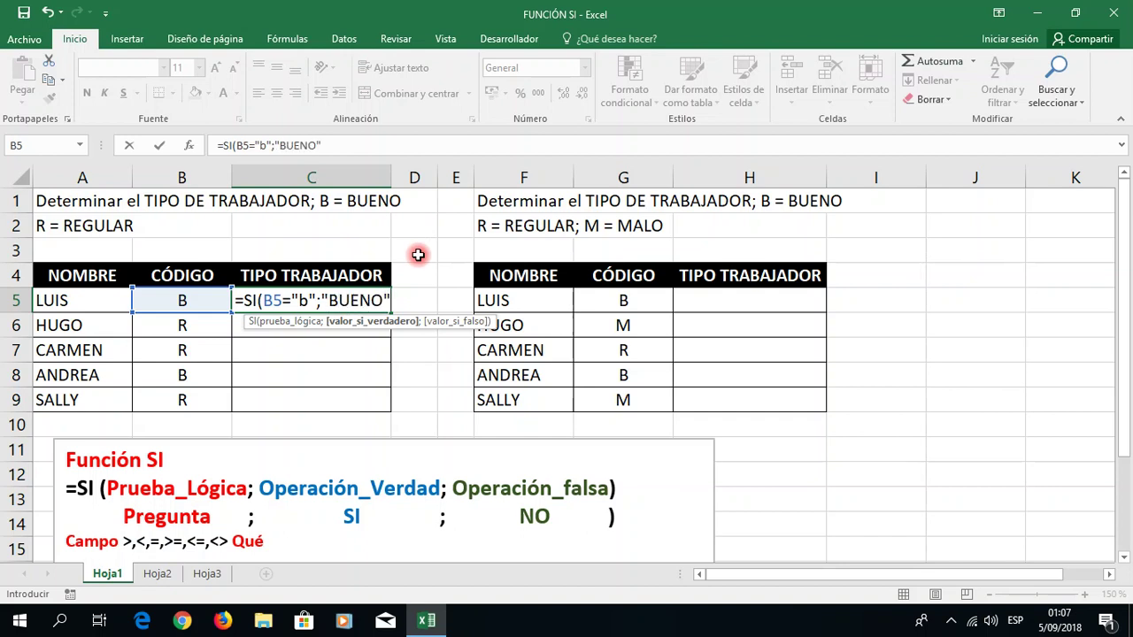
{"action": "type", "text": ";"}
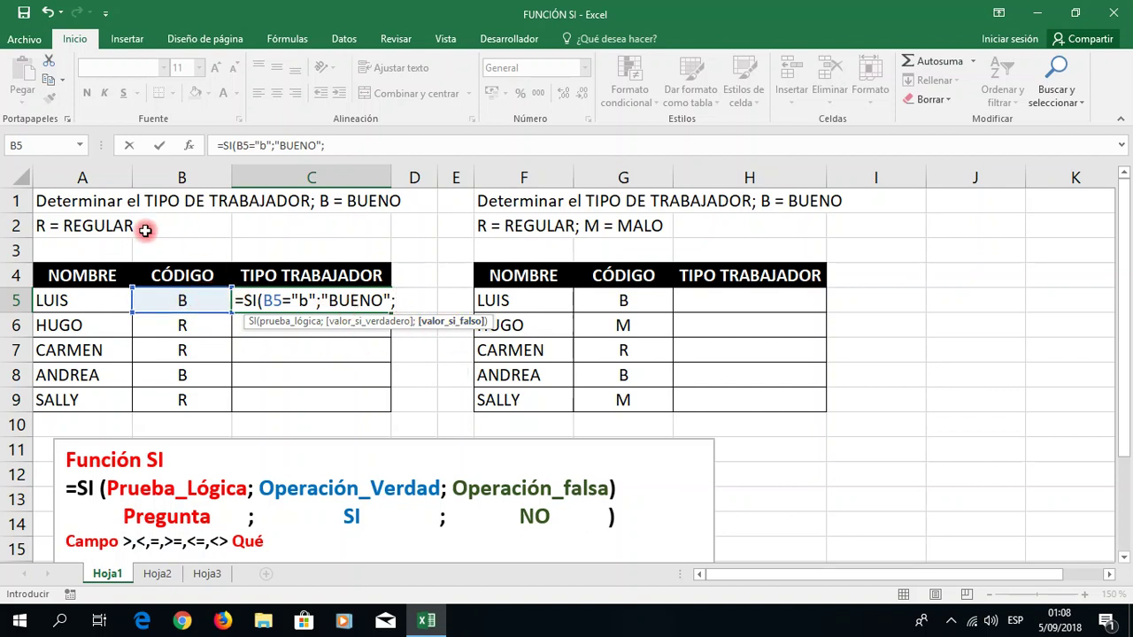
{"action": "type", "text": "\"REGULAR\")"}
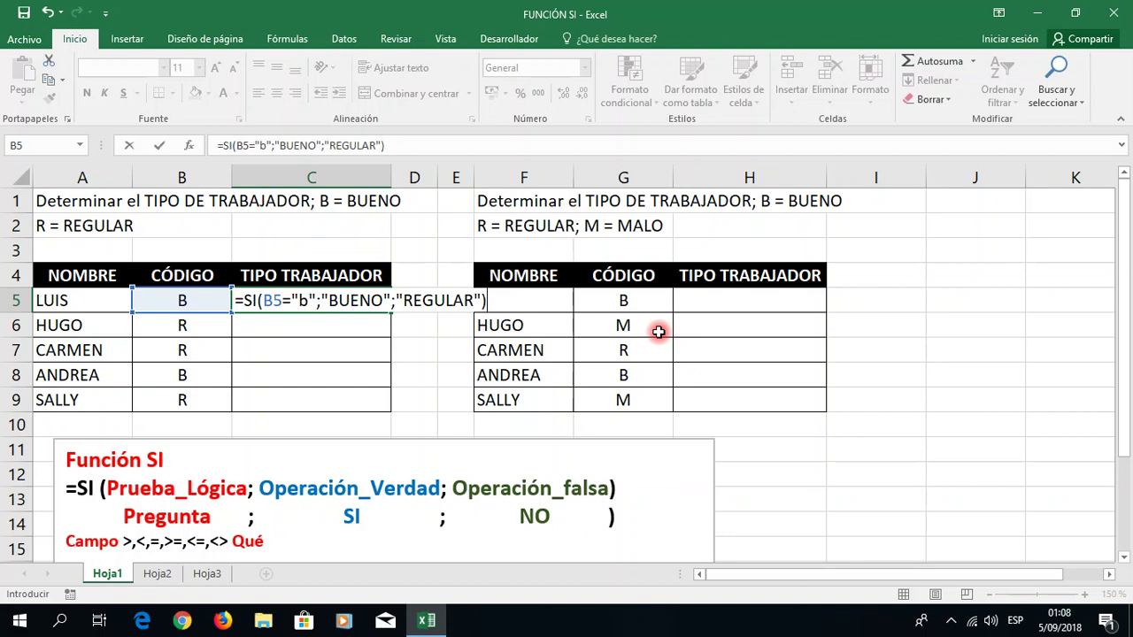
- Enter C5's formula, recheck it, and fill it down through C9 for all five workers
{"action": "key", "text": "Return"}
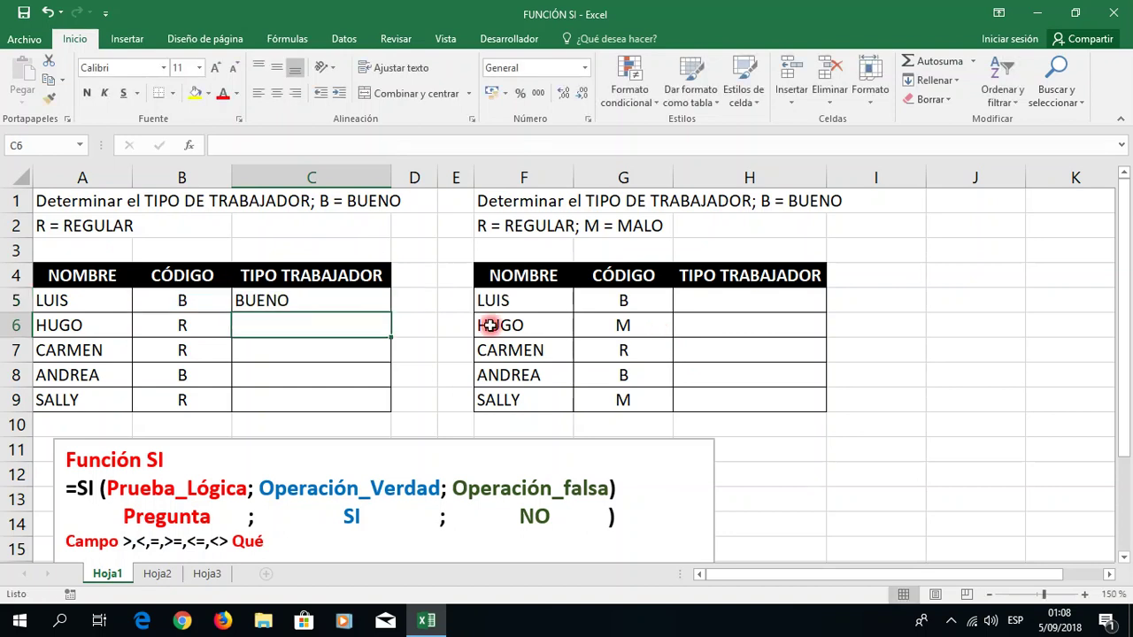
{"action": "left_click", "coordinate": [340, 304]}
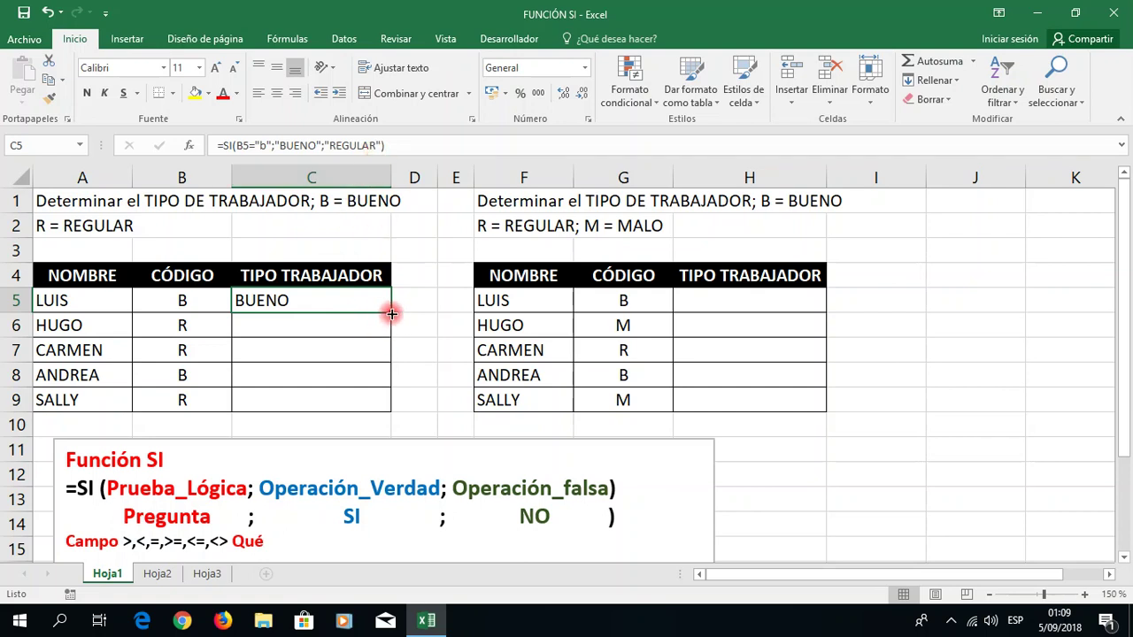
{"action": "left_click_drag", "start_coordinate": [392, 312], "coordinate": [390, 404]}
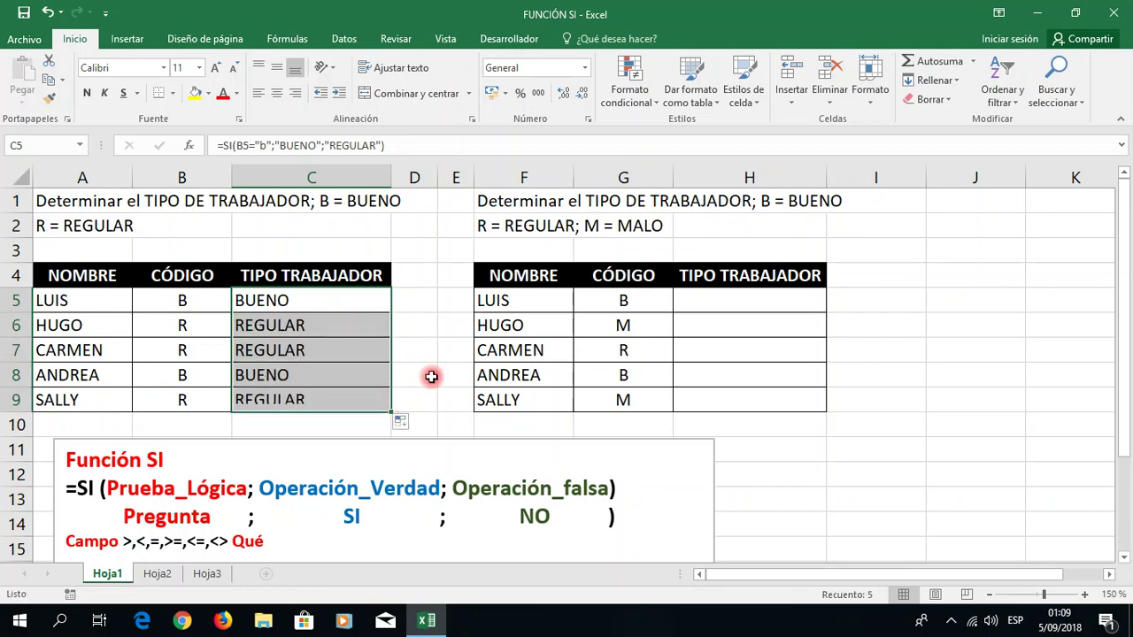
- Deselect the filled TIPO TRABAJADOR range by clicking an empty cell
{"action": "left_click", "coordinate": [432, 372]}
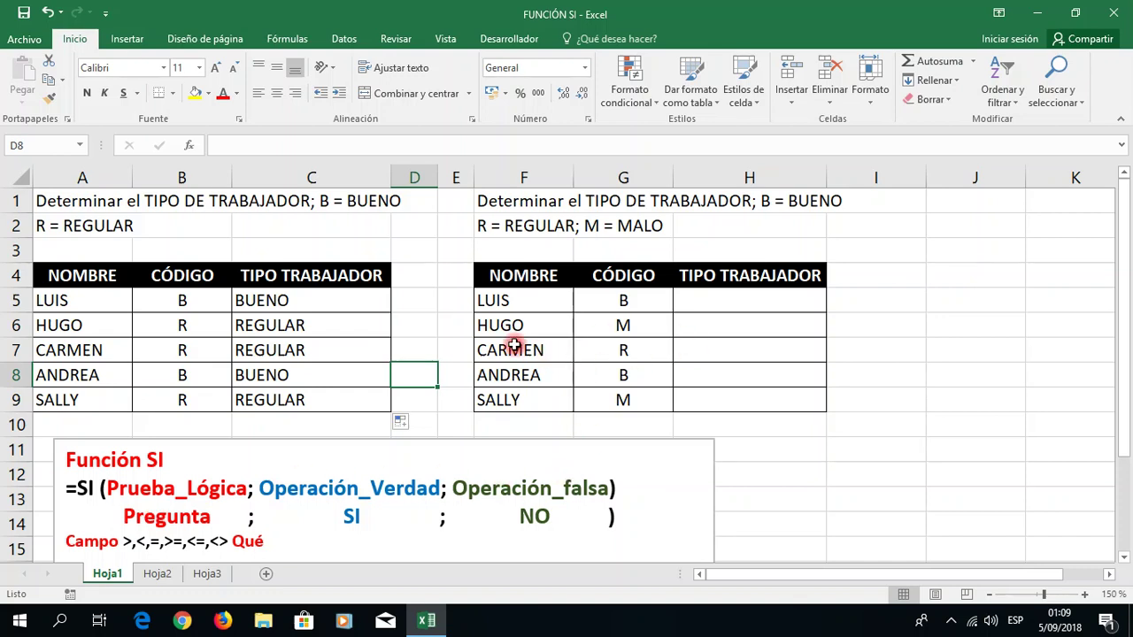
{"action": "left_click", "coordinate": [624, 302]}
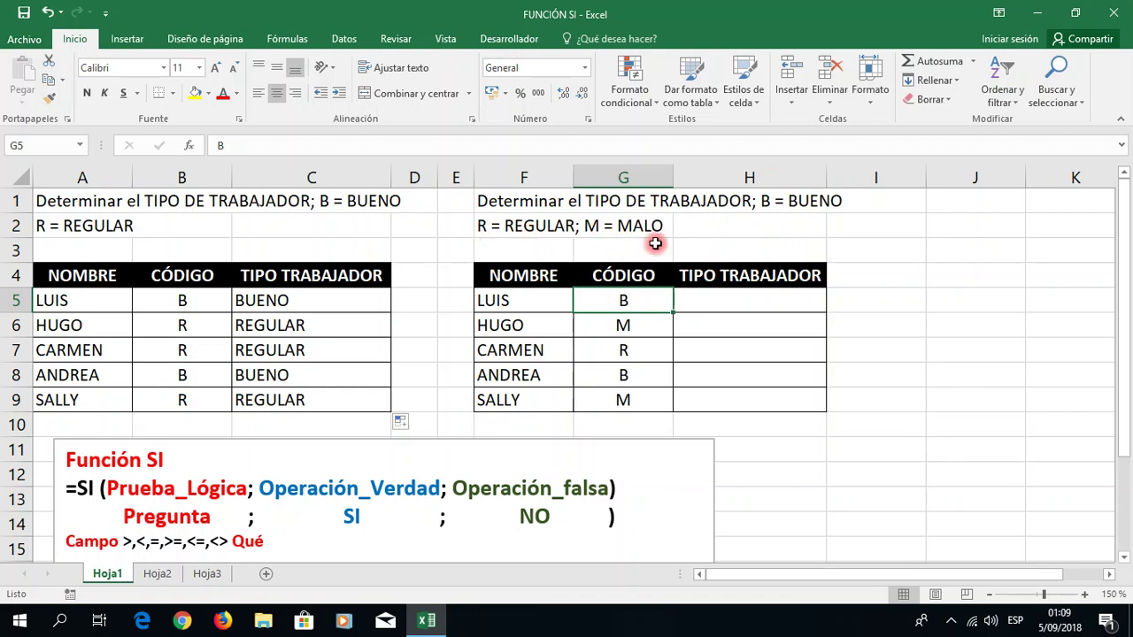
{"action": "left_click", "coordinate": [756, 303]}
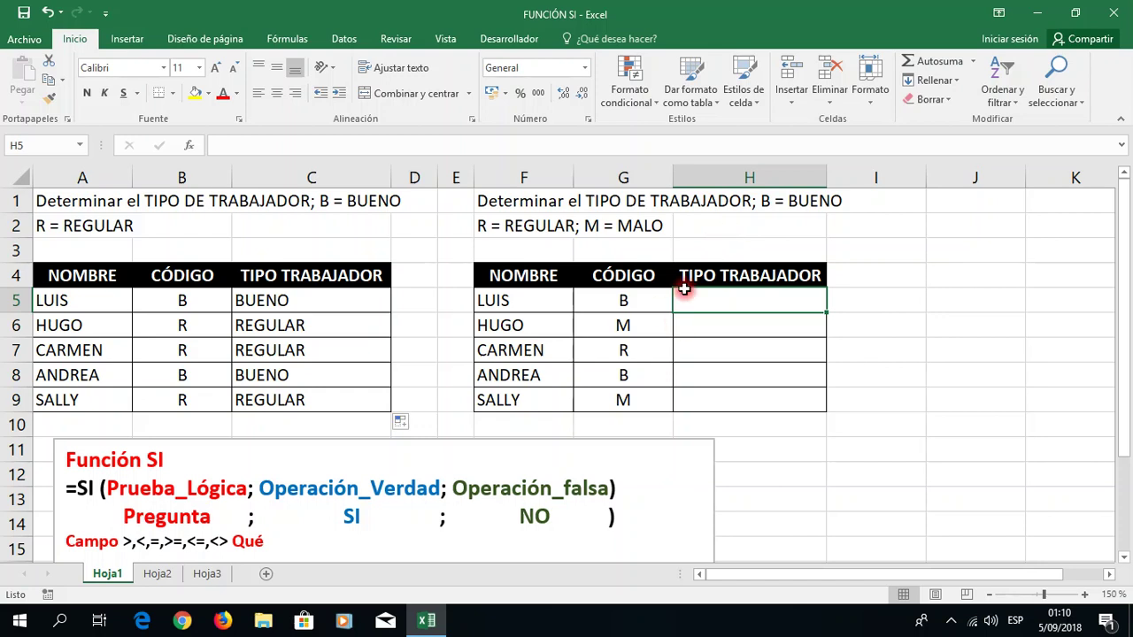
{"action": "left_click", "coordinate": [368, 440]}
{"action": "left_click", "coordinate": [373, 439]}
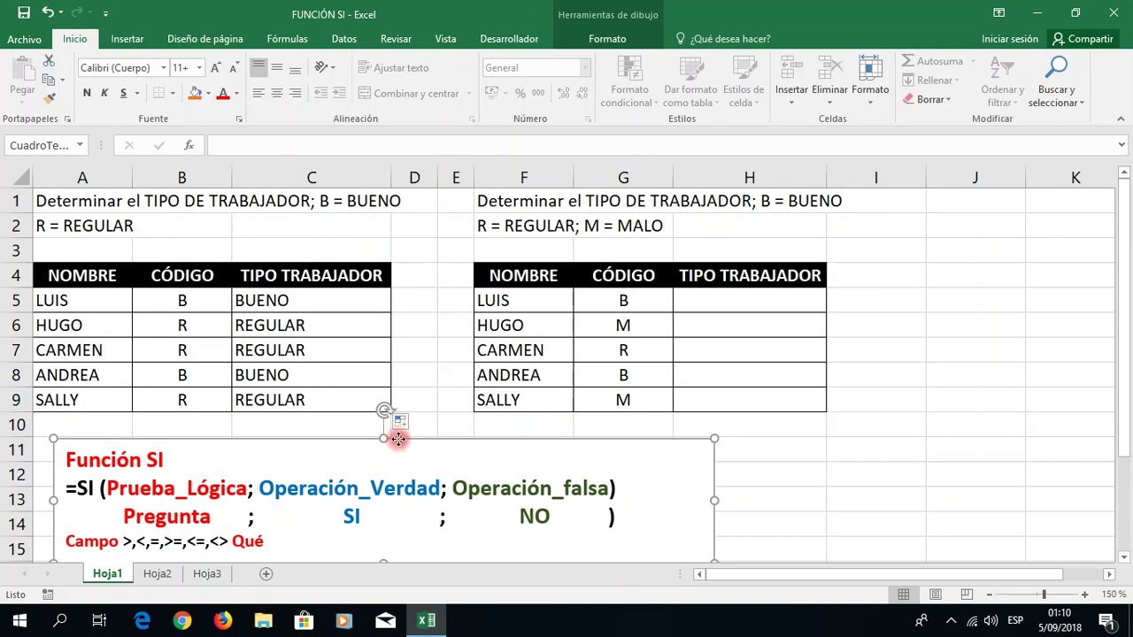
{"action": "left_click_drag", "start_coordinate": [403, 440], "coordinate": [408, 381]}
{"action": "left_click_drag", "start_coordinate": [391, 501], "coordinate": [418, 419]}
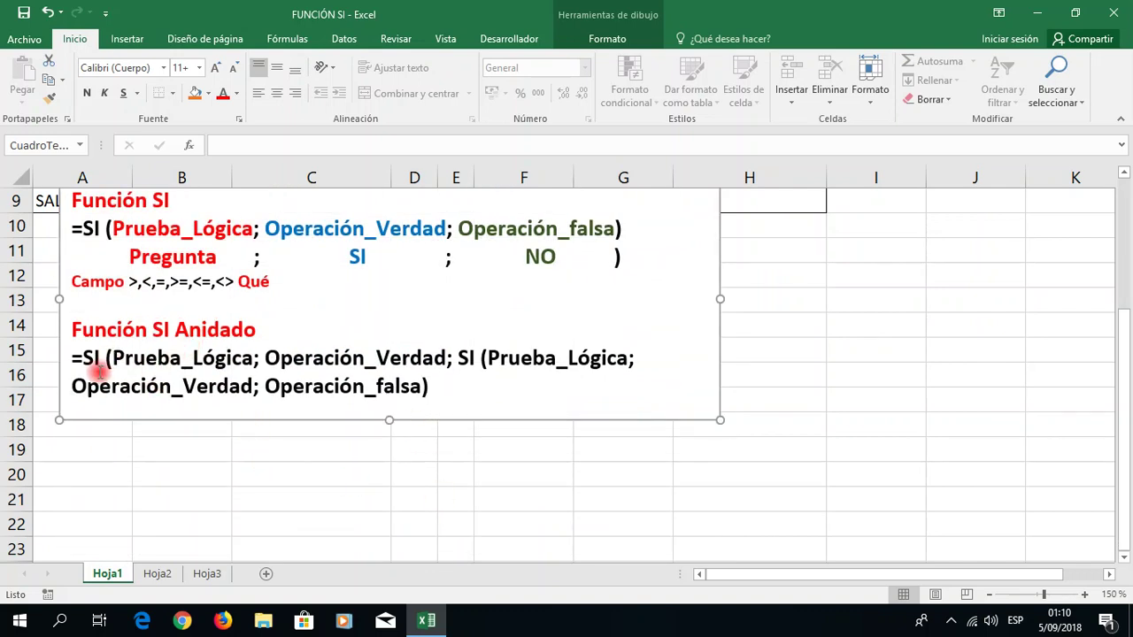
{"action": "left_click_drag", "start_coordinate": [70, 359], "coordinate": [100, 358]}
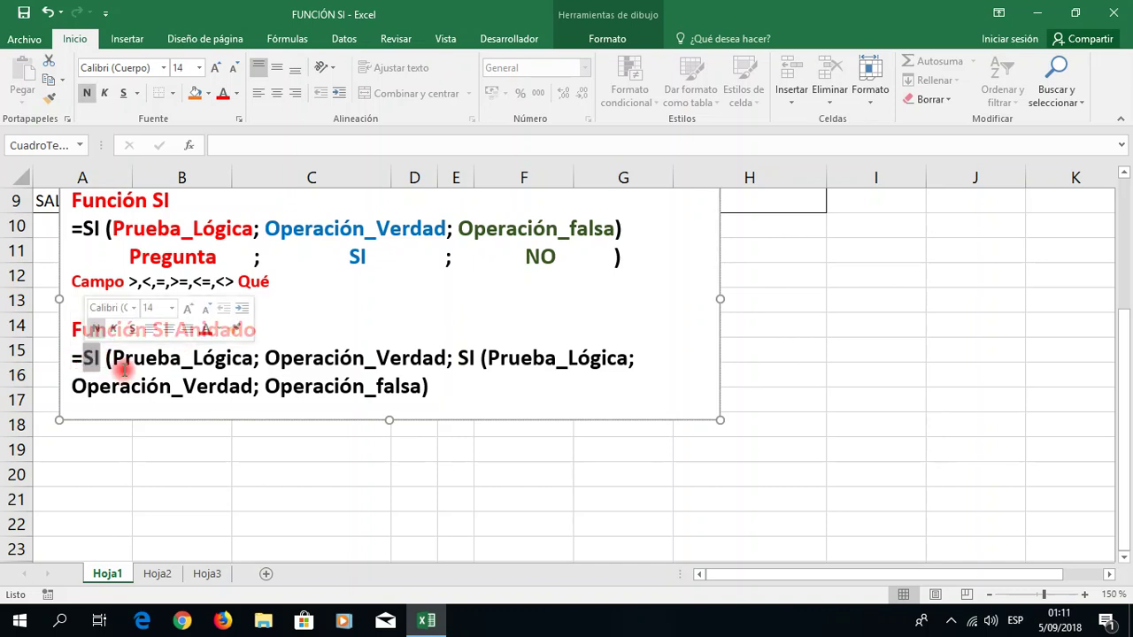
{"action": "left_click_drag", "start_coordinate": [113, 359], "coordinate": [253, 358]}
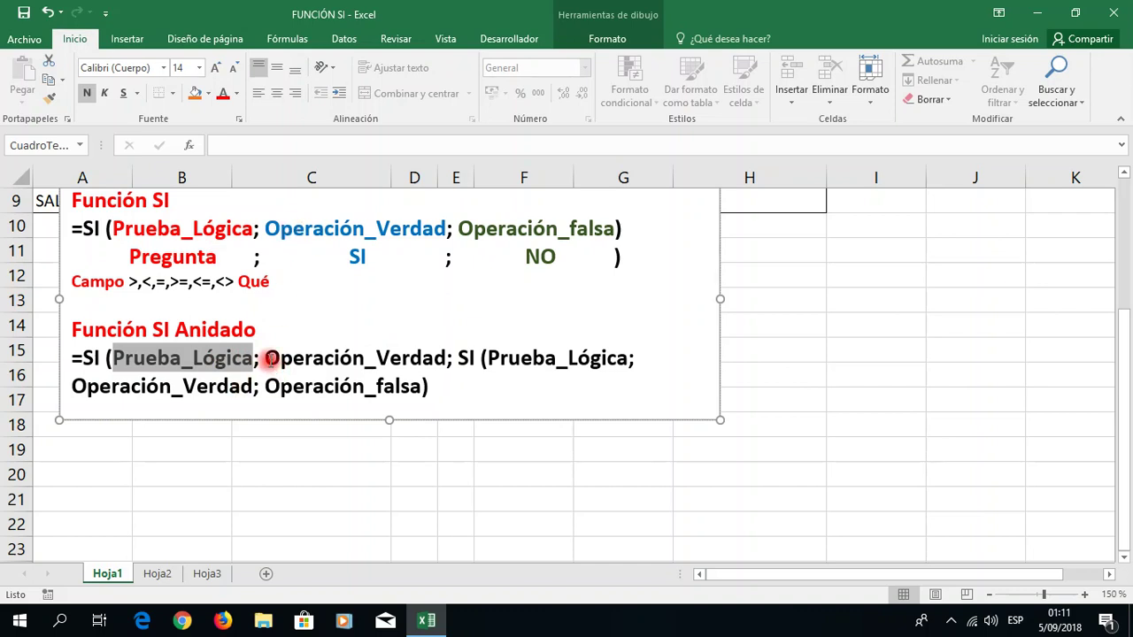
{"action": "left_click_drag", "start_coordinate": [266, 359], "coordinate": [440, 357]}
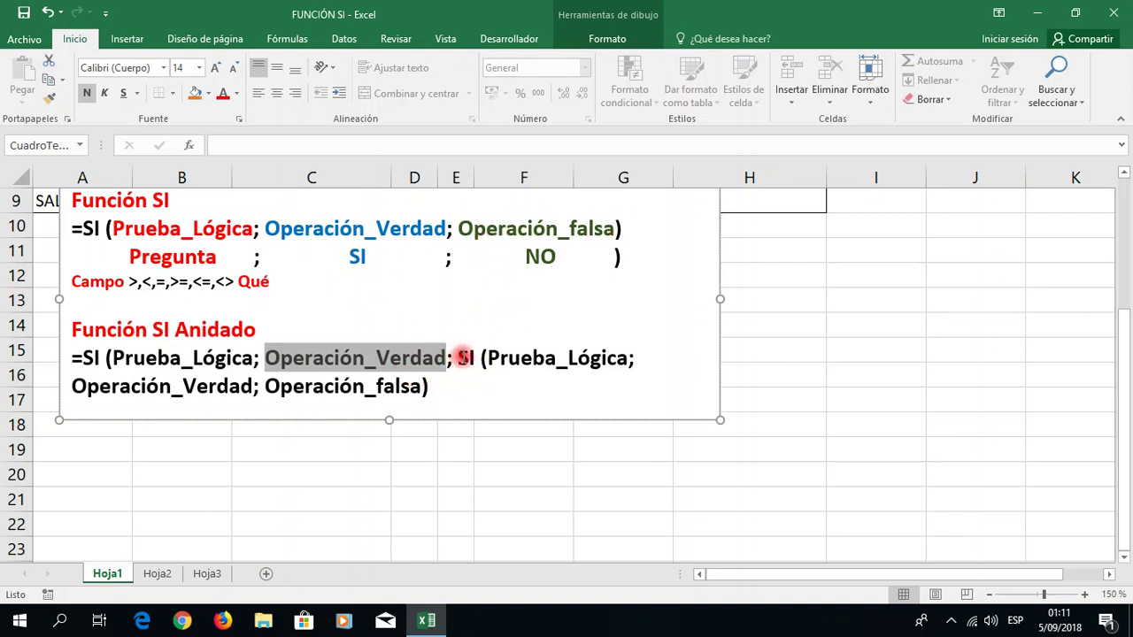
{"action": "double_click", "coordinate": [467, 358]}
{"action": "left_click_drag", "start_coordinate": [469, 358], "coordinate": [584, 357]}
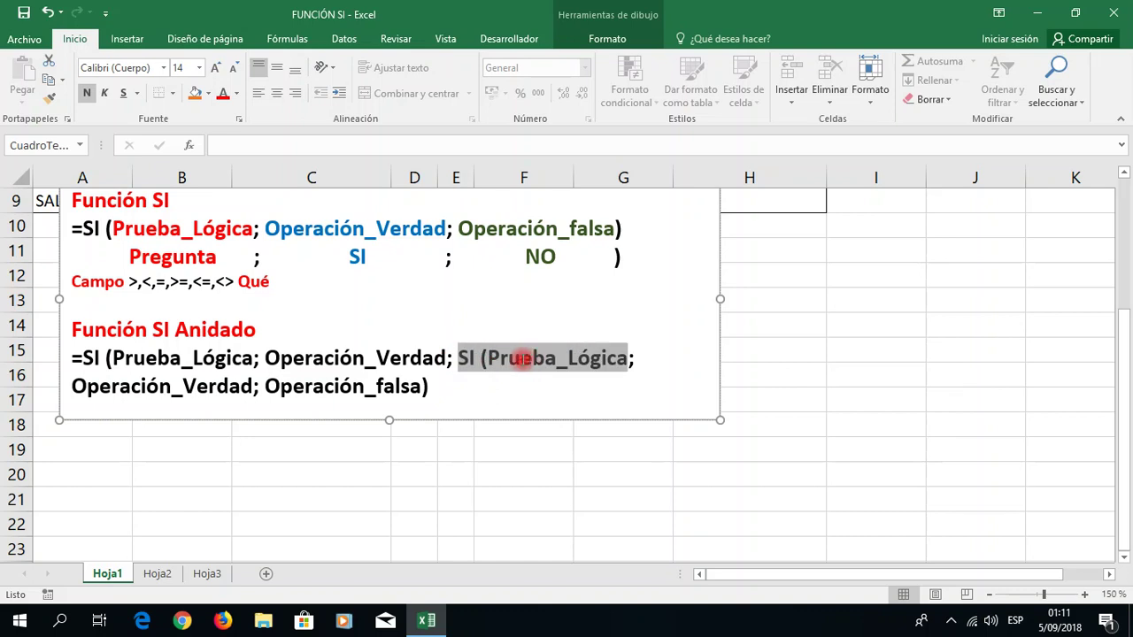
{"action": "left_click", "coordinate": [456, 357]}
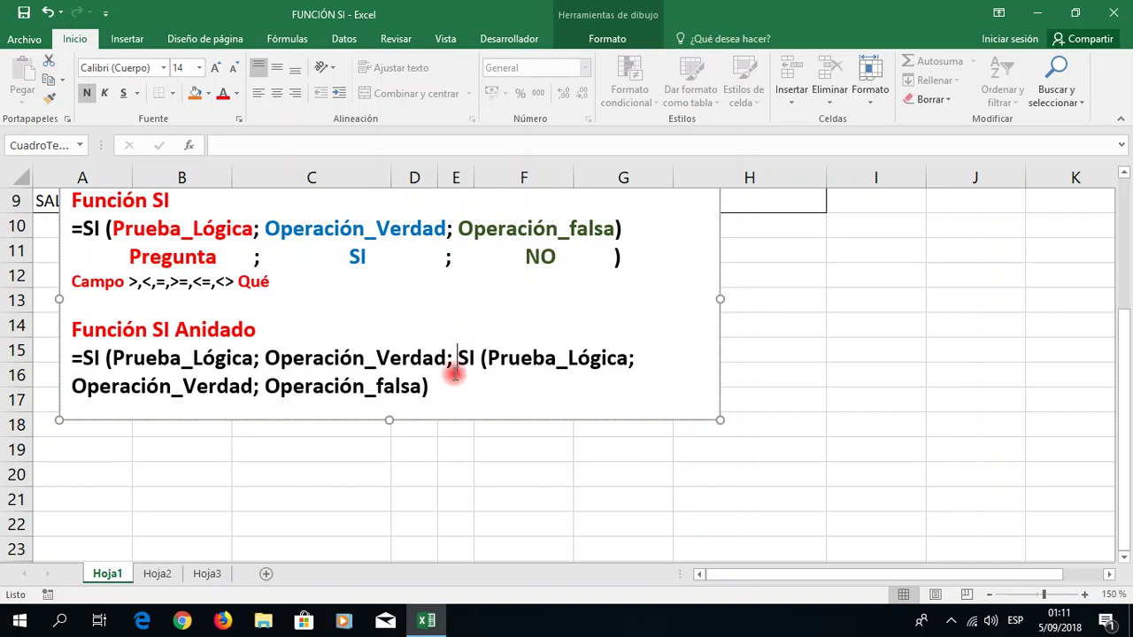
{"action": "double_click", "coordinate": [465, 358]}
{"action": "left_click_drag", "start_coordinate": [487, 358], "coordinate": [625, 359]}
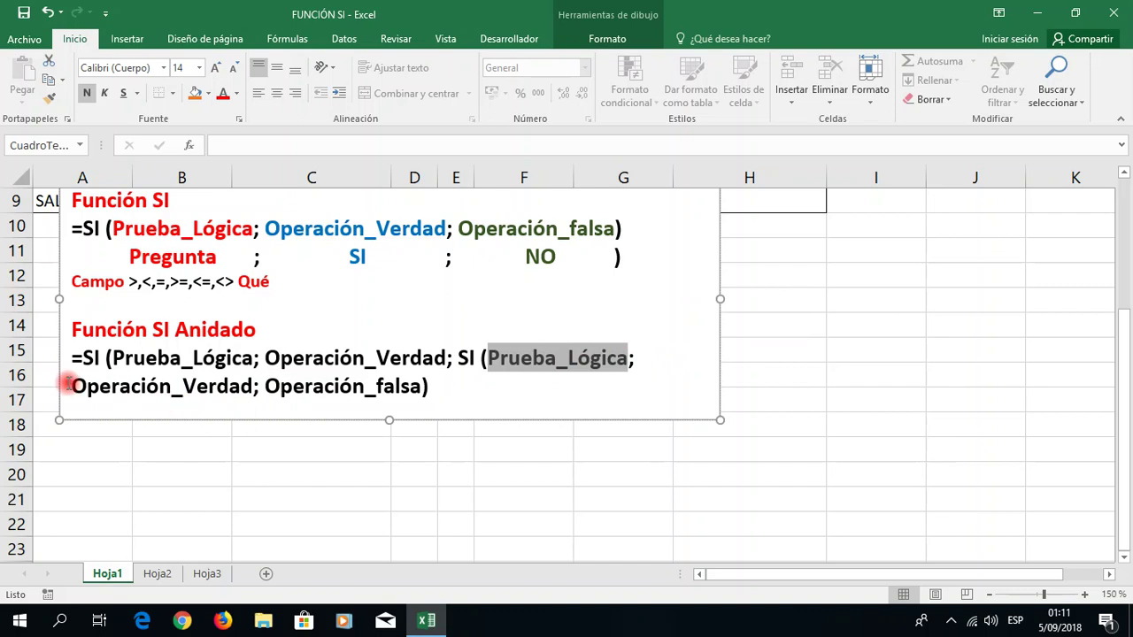
{"action": "left_click_drag", "start_coordinate": [68, 384], "coordinate": [252, 384]}
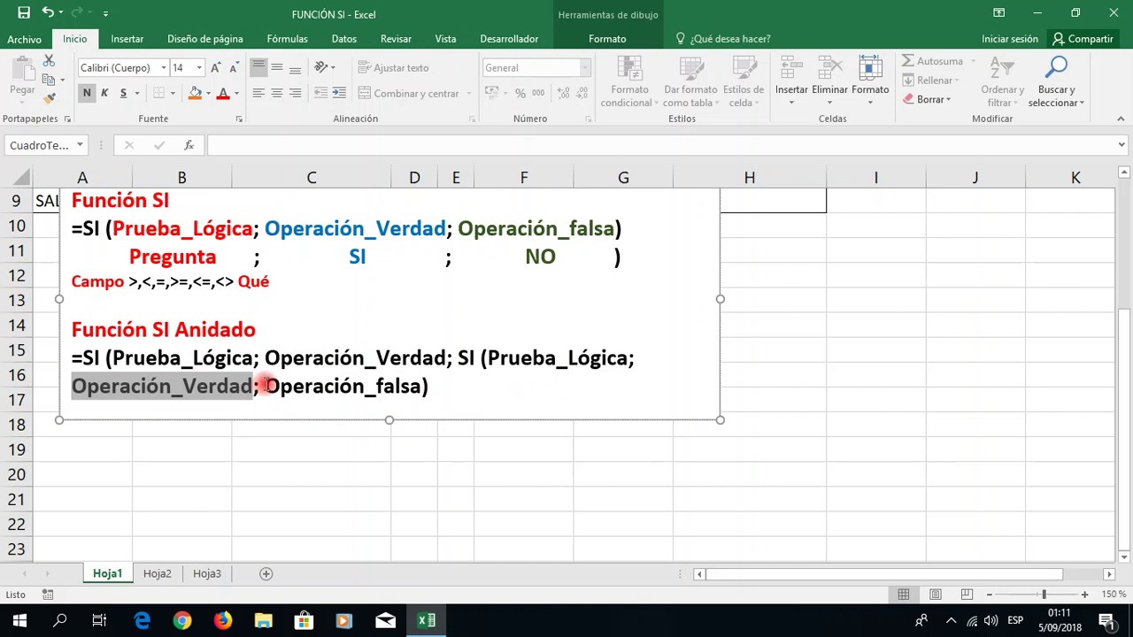
{"action": "left_click_drag", "start_coordinate": [265, 386], "coordinate": [425, 390]}
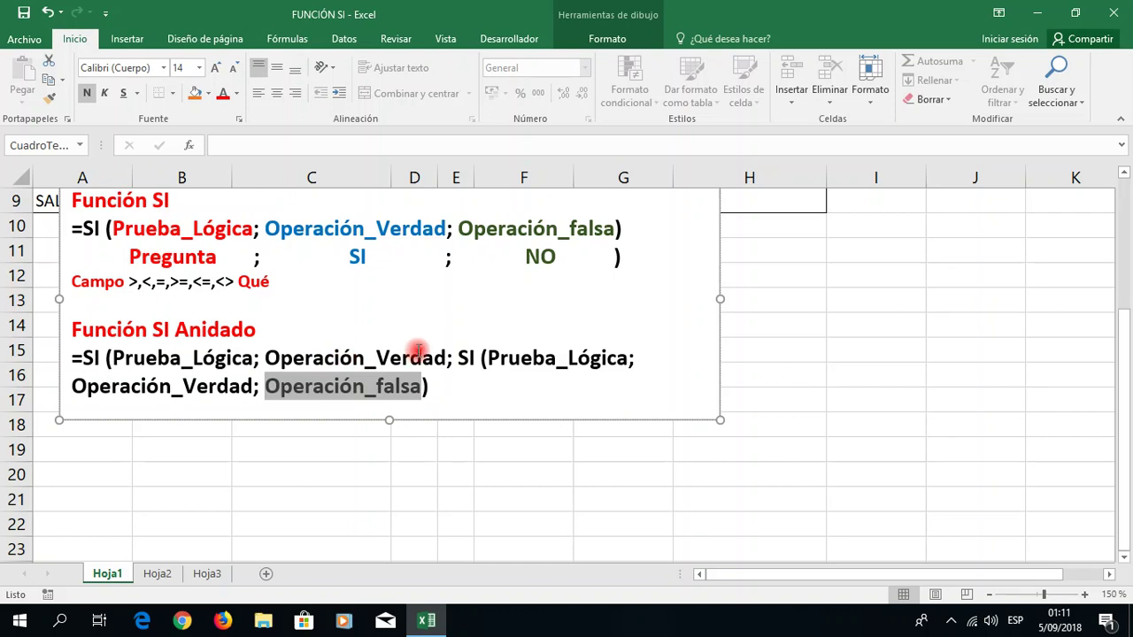
- In H5, write =SI(G5="B";"BUENO"; and begin a nested SI for the remaining codes
{"action": "scroll", "coordinate": [504, 437], "scroll_direction": "up", "scroll_amount": 3}
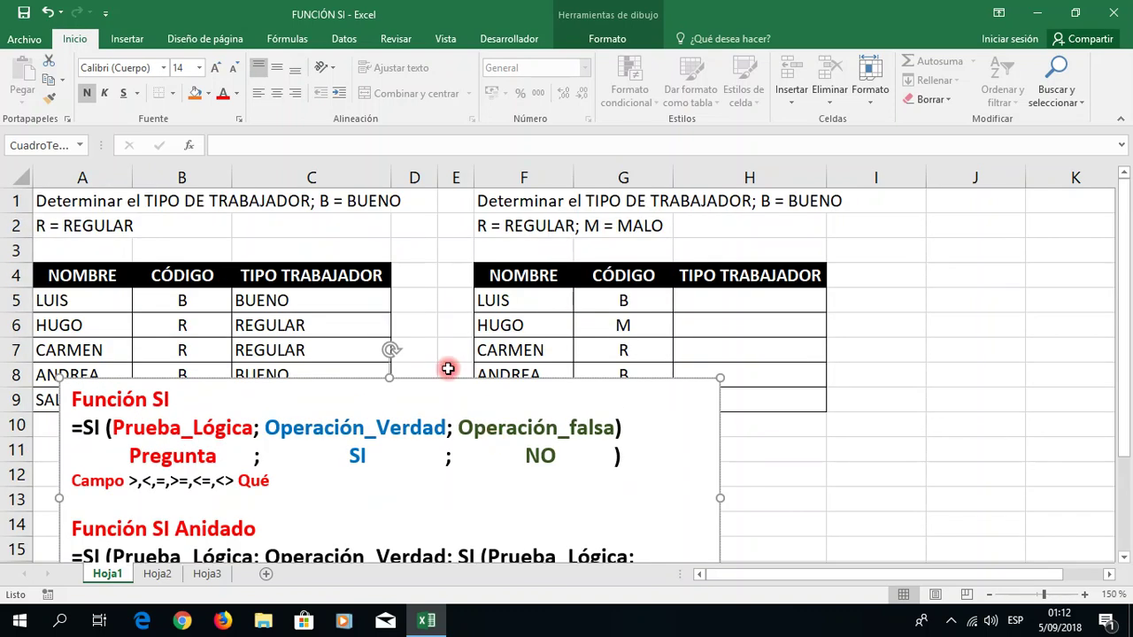
{"action": "left_click_drag", "start_coordinate": [442, 381], "coordinate": [421, 424]}
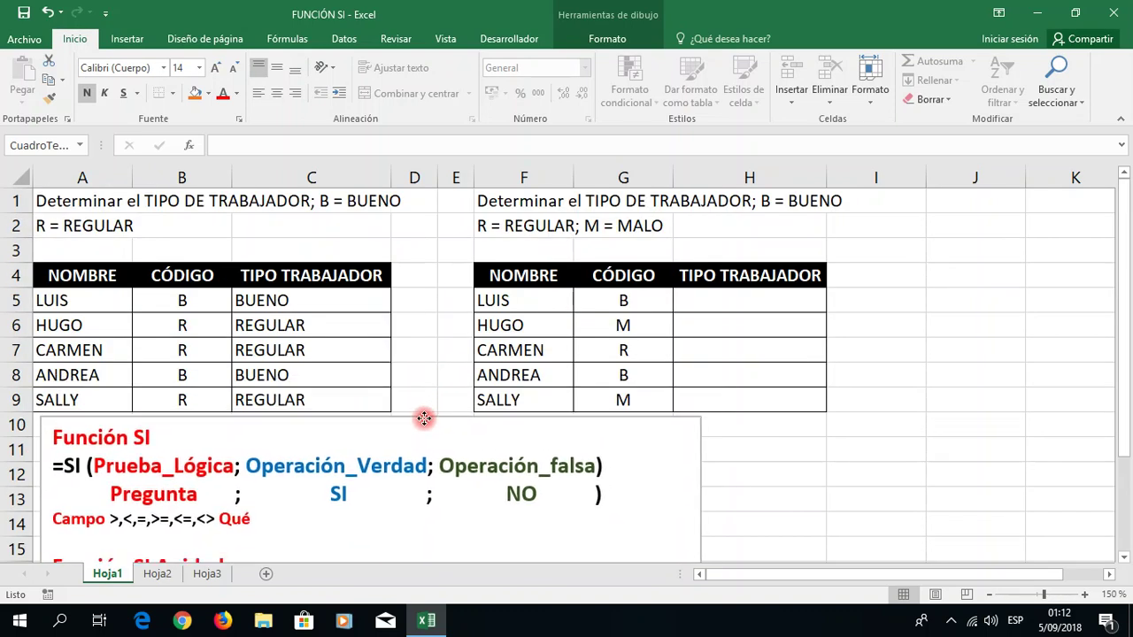
{"action": "left_click", "coordinate": [720, 310]}
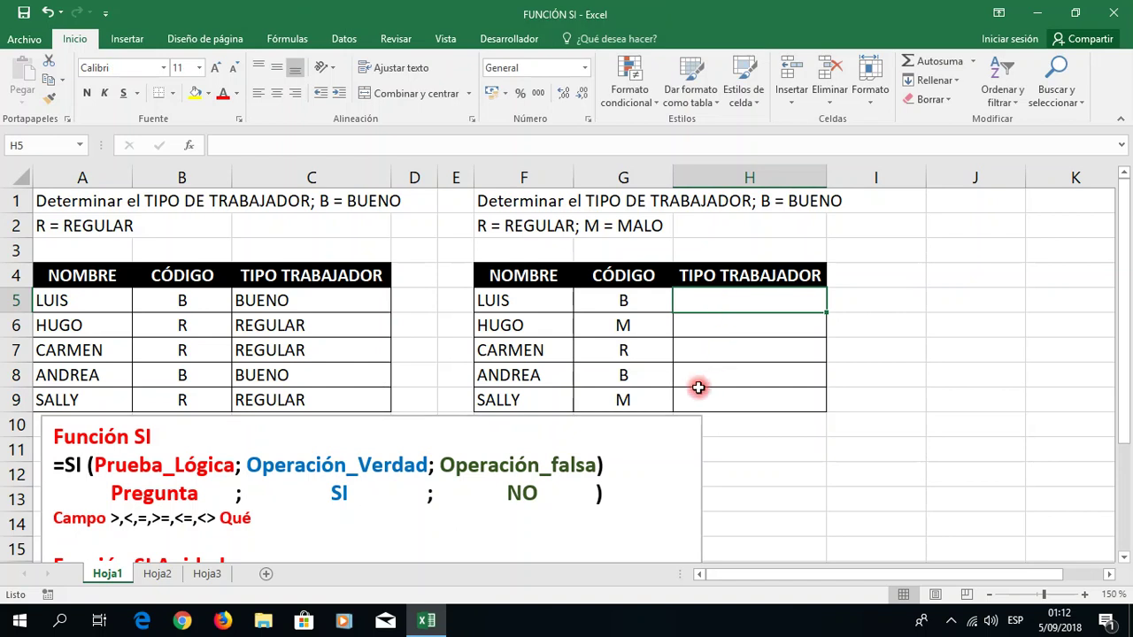
{"action": "type", "text": "="}
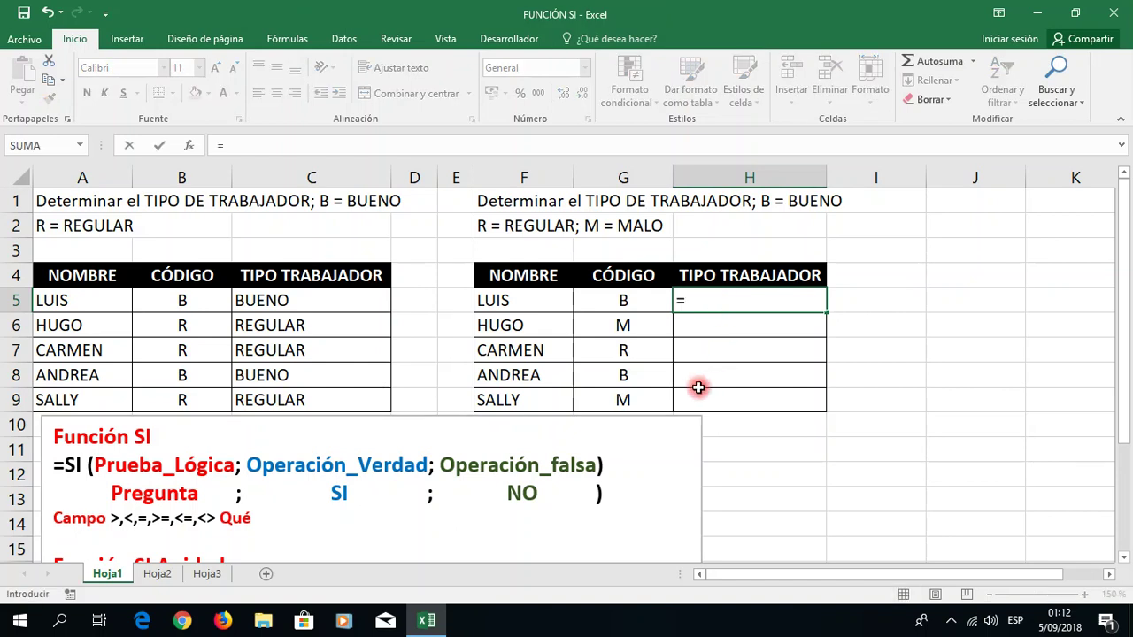
{"action": "type", "text": "SI"}
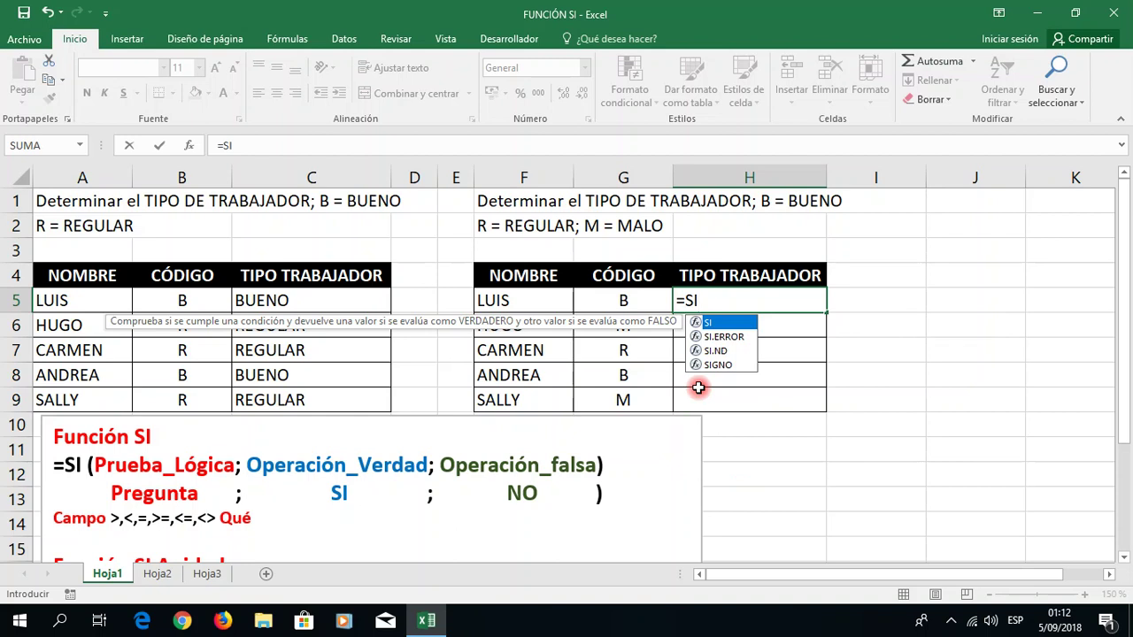
{"action": "type", "text": "("}
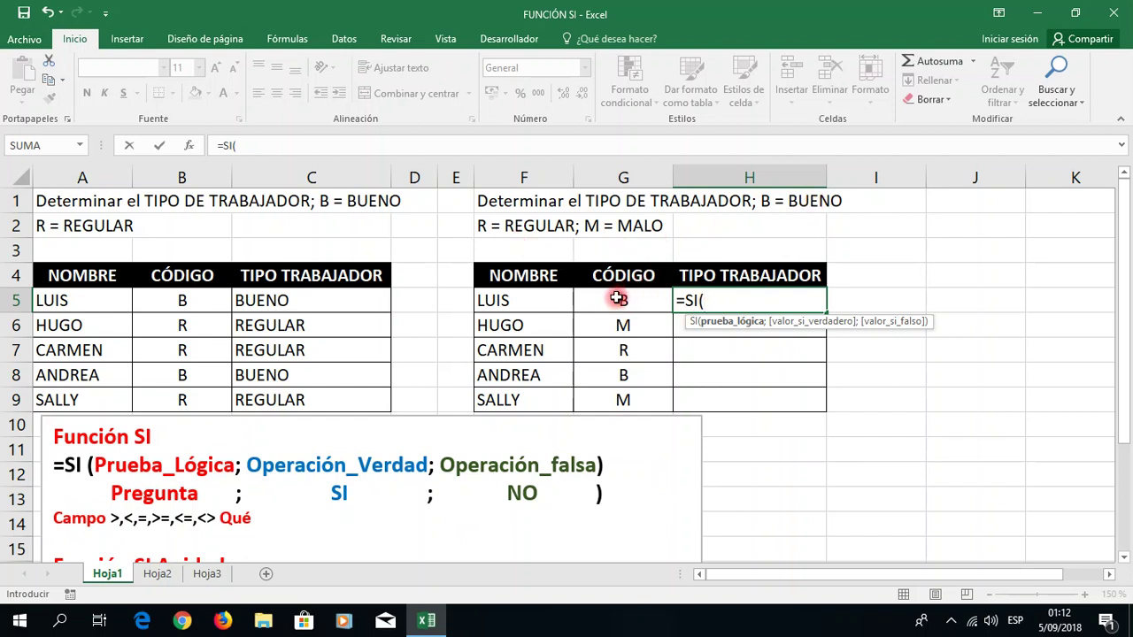
{"action": "left_click", "coordinate": [617, 299]}
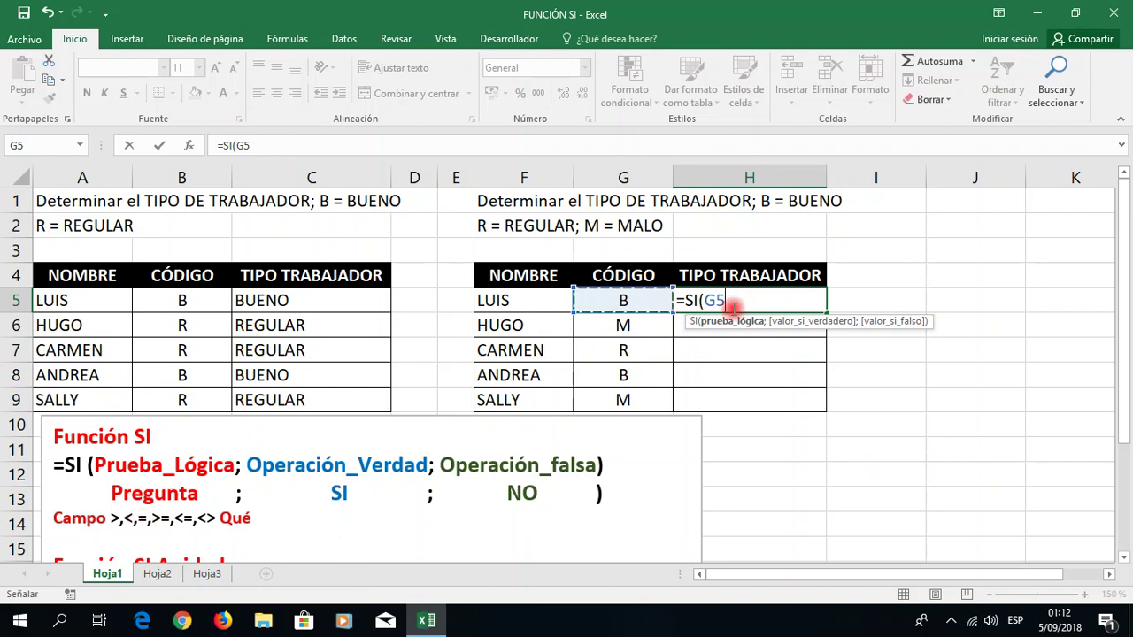
{"action": "type", "text": "="}
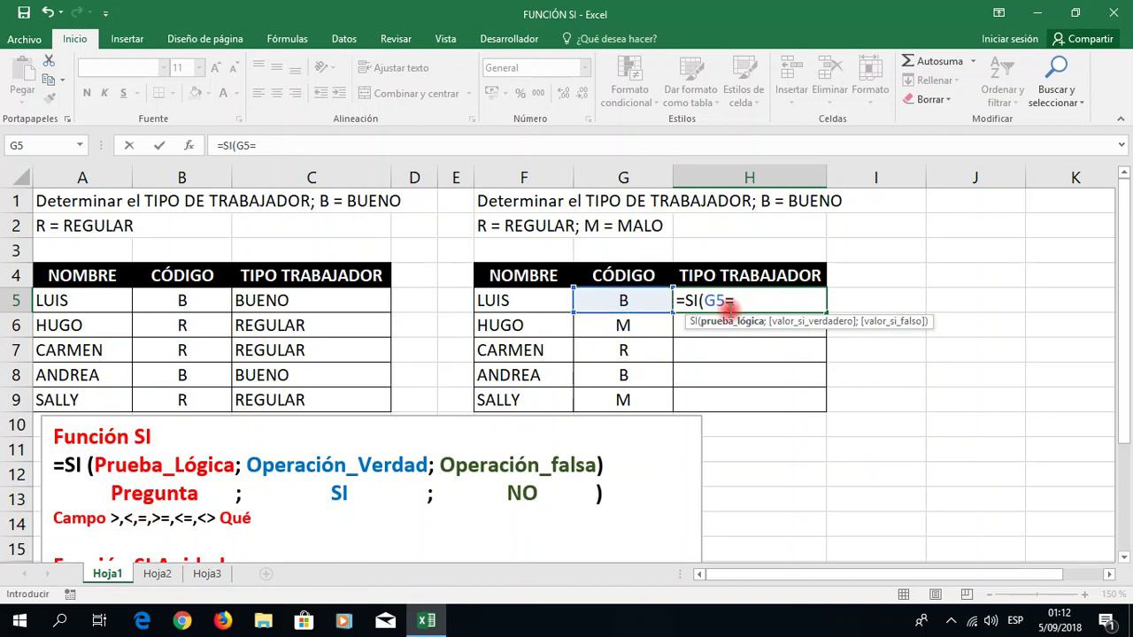
{"action": "type", "text": "\""}
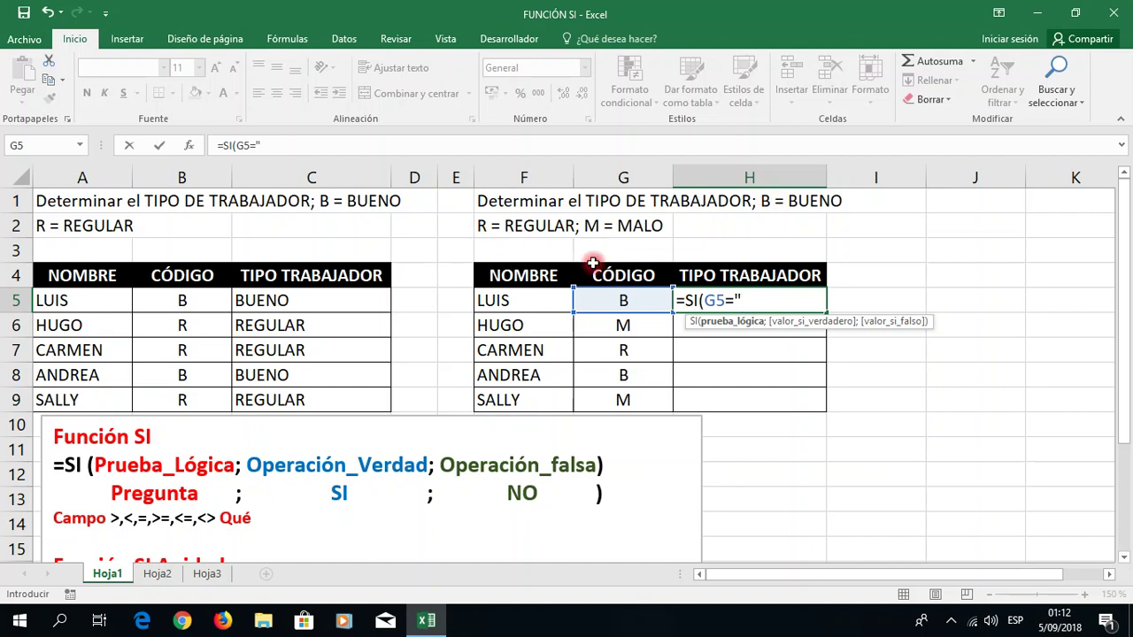
{"action": "type", "text": "B"}
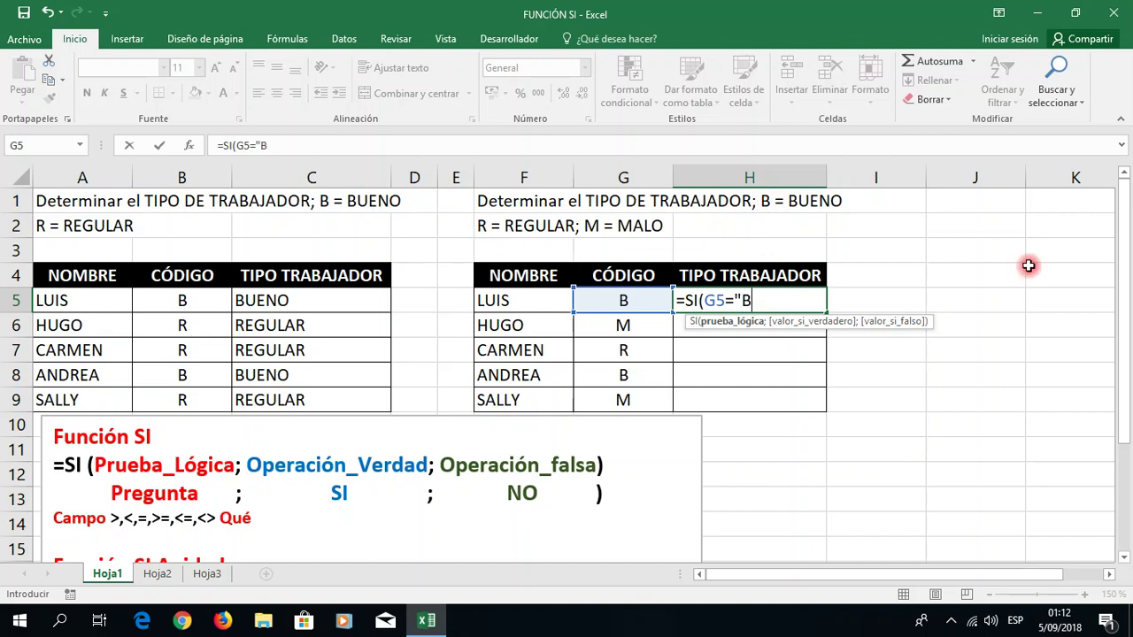
{"action": "type", "text": "\";"}
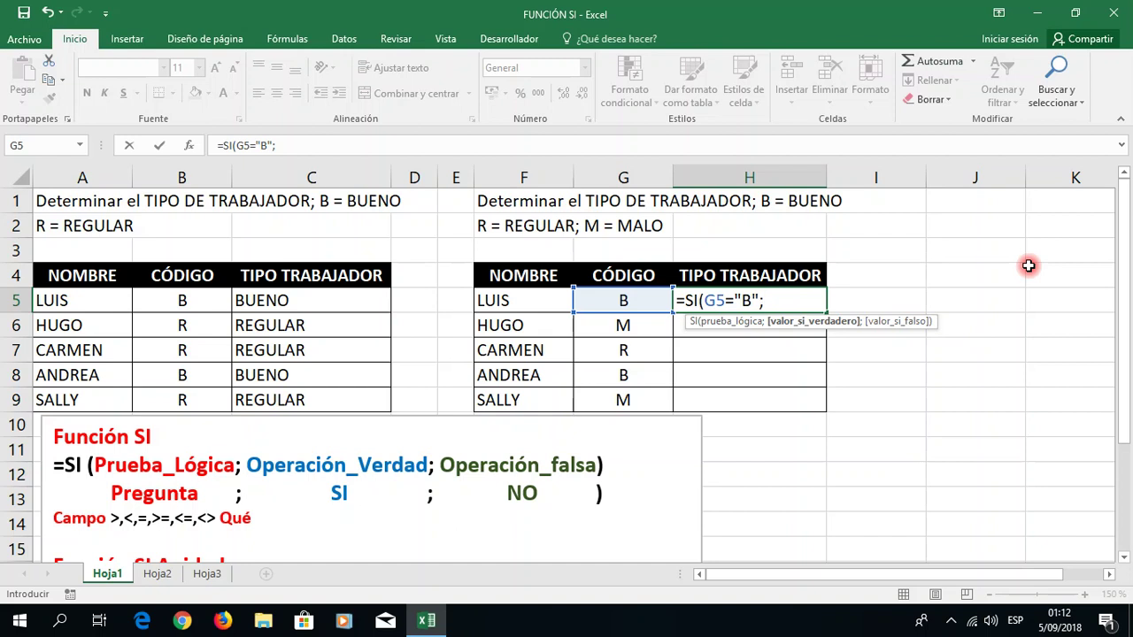
{"action": "type", "text": "\"BUENO\""}
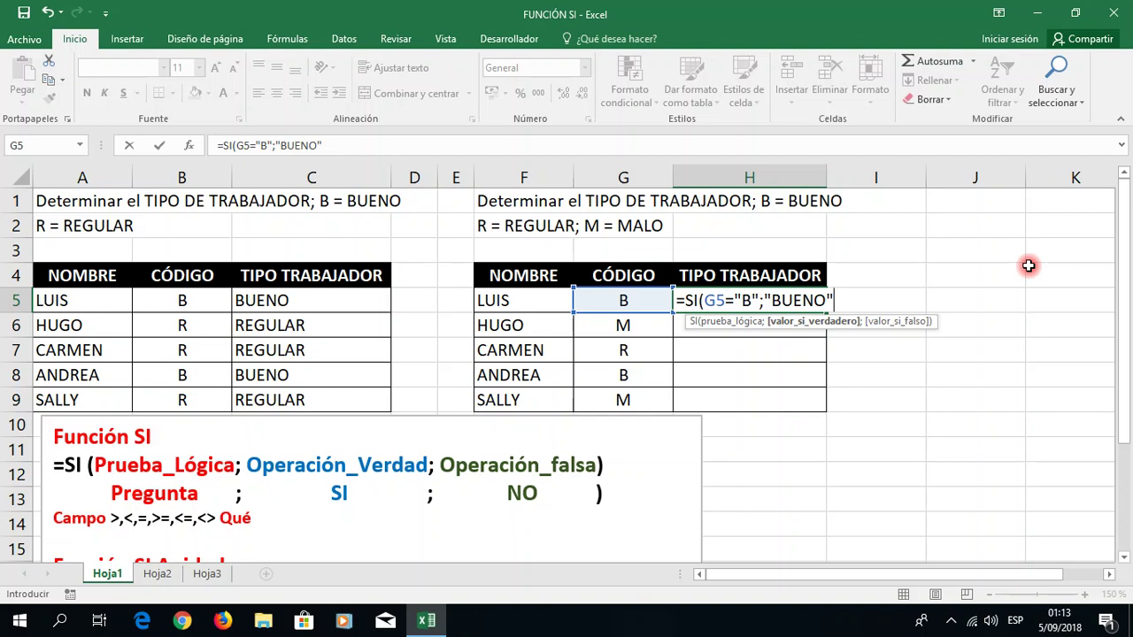
{"action": "type", "text": ";"}
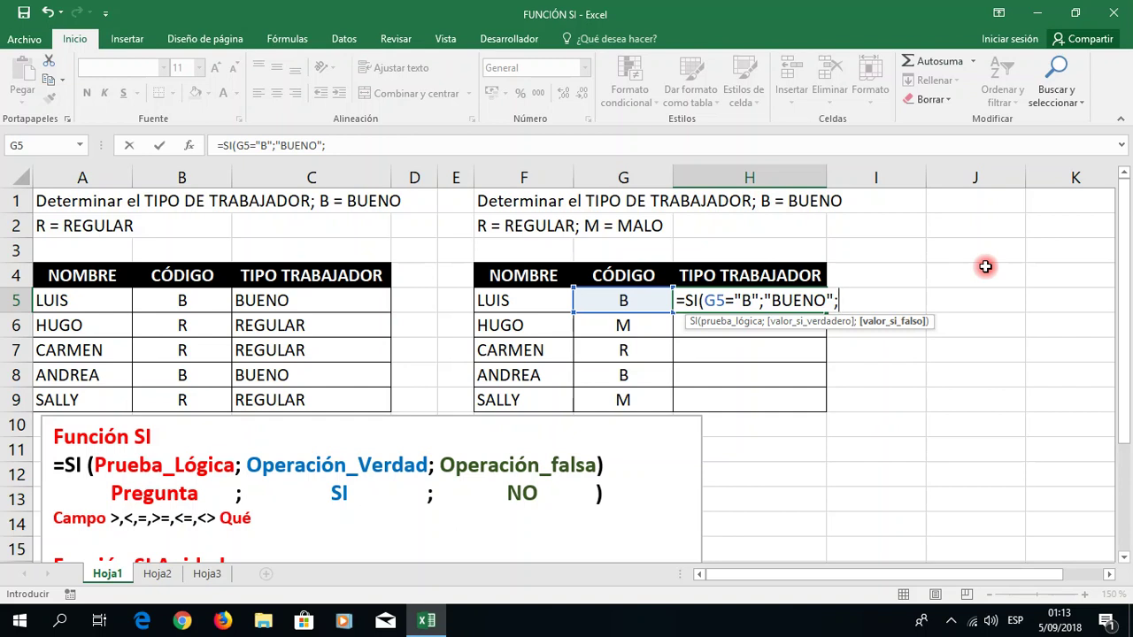
{"action": "type", "text": "SI"}
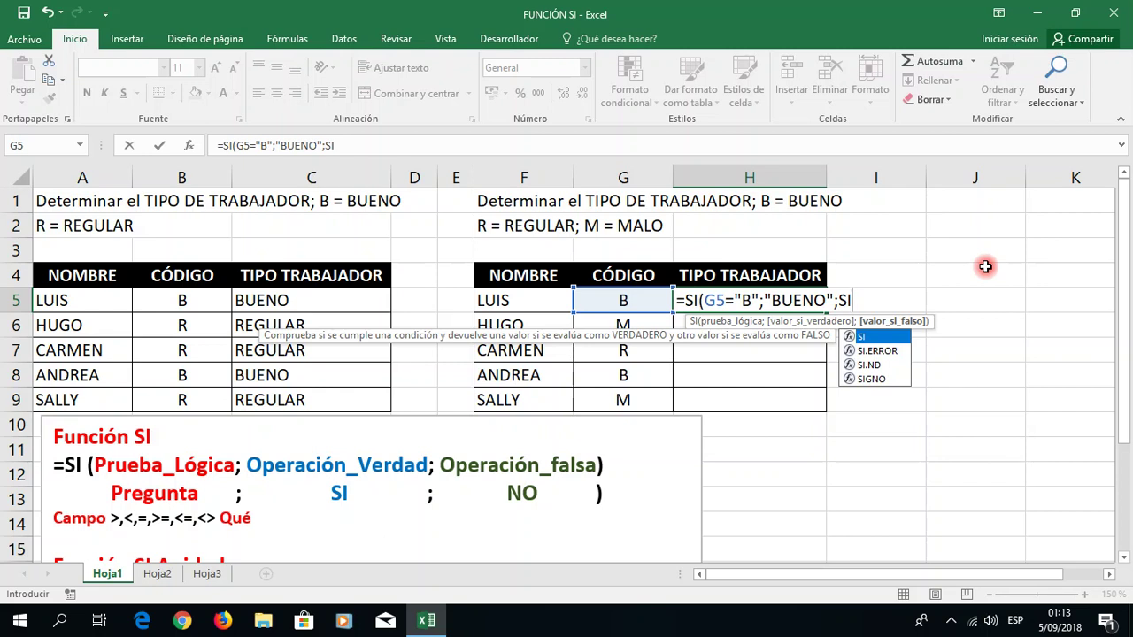
- Complete H5's nested SI so G5="R" gives REGULAR, otherwise MALO, and commit it
{"action": "double_click", "coordinate": [878, 340]}
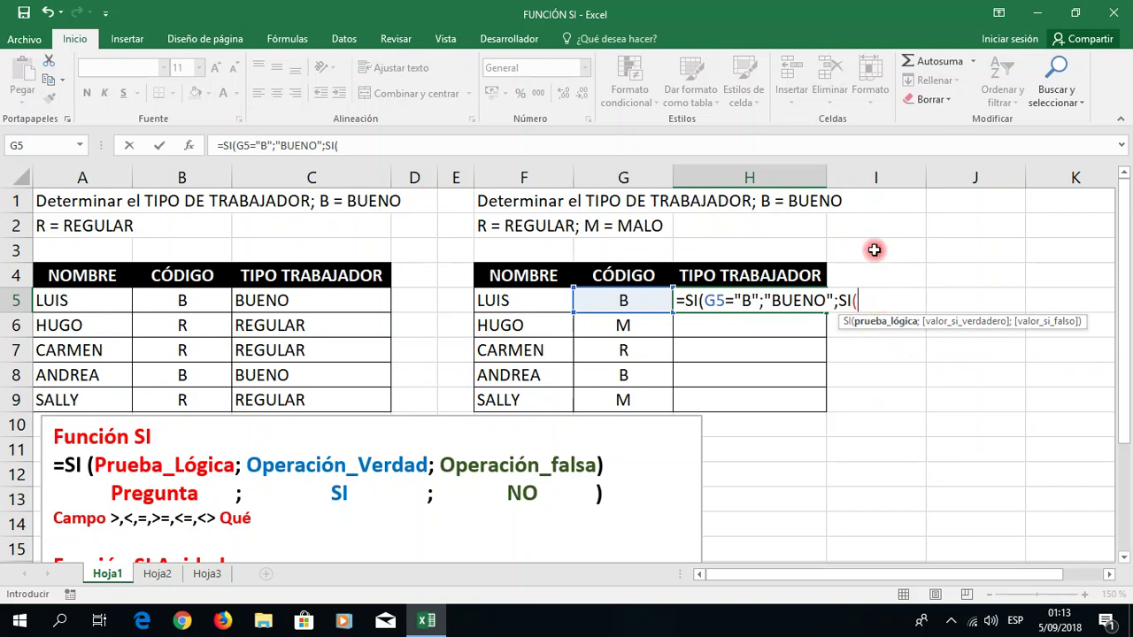
{"action": "left_click", "coordinate": [620, 300]}
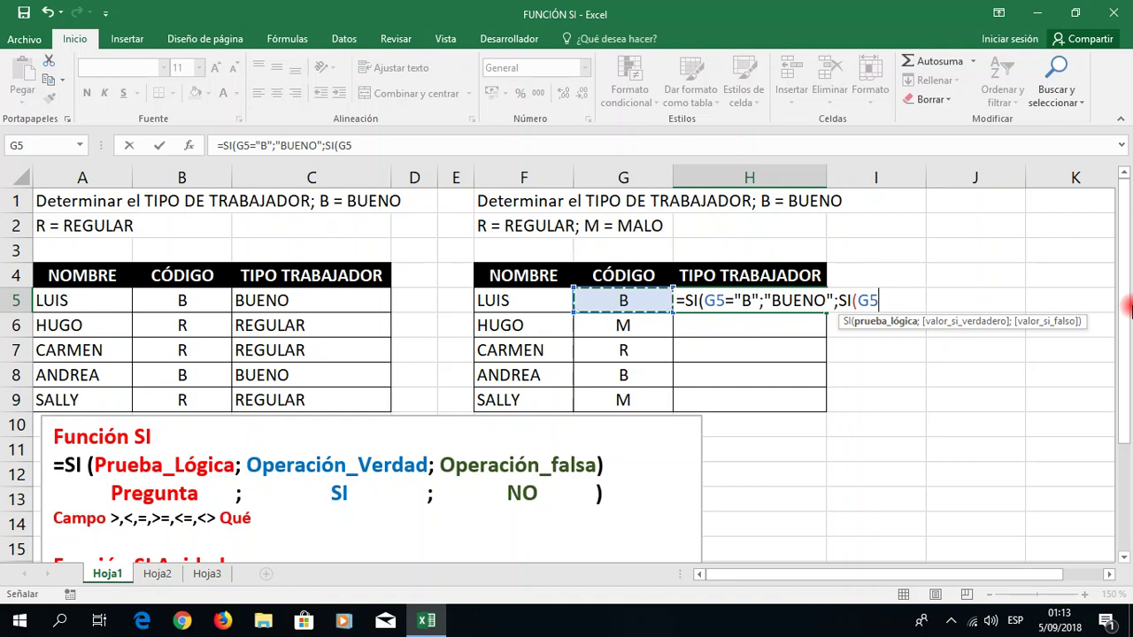
{"action": "type", "text": "=\"R"}
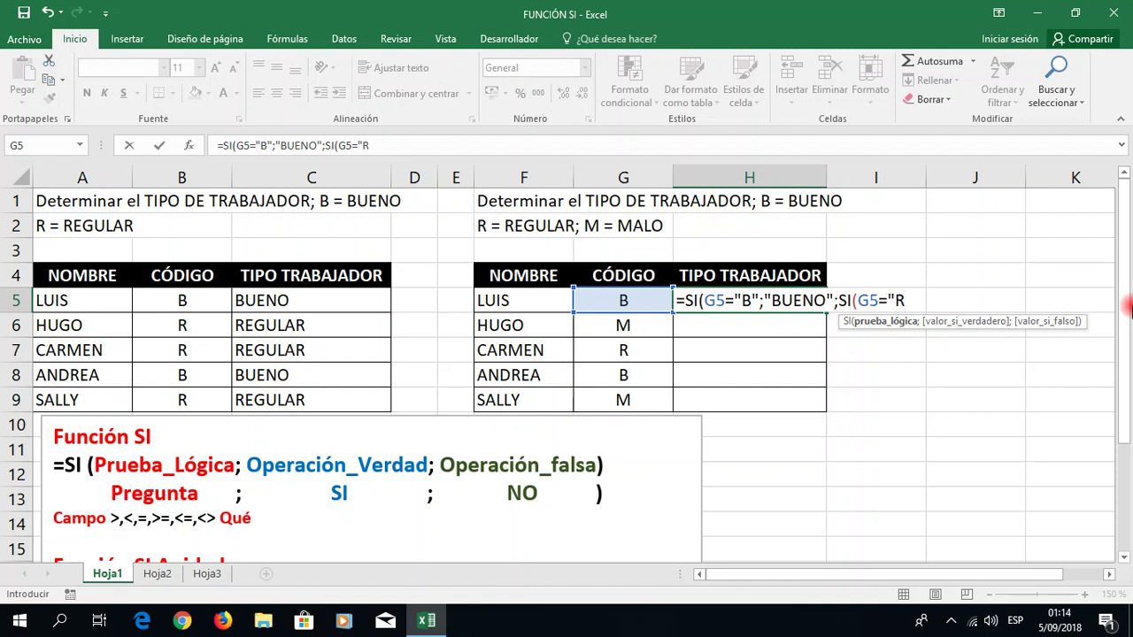
{"action": "type", "text": ";"}
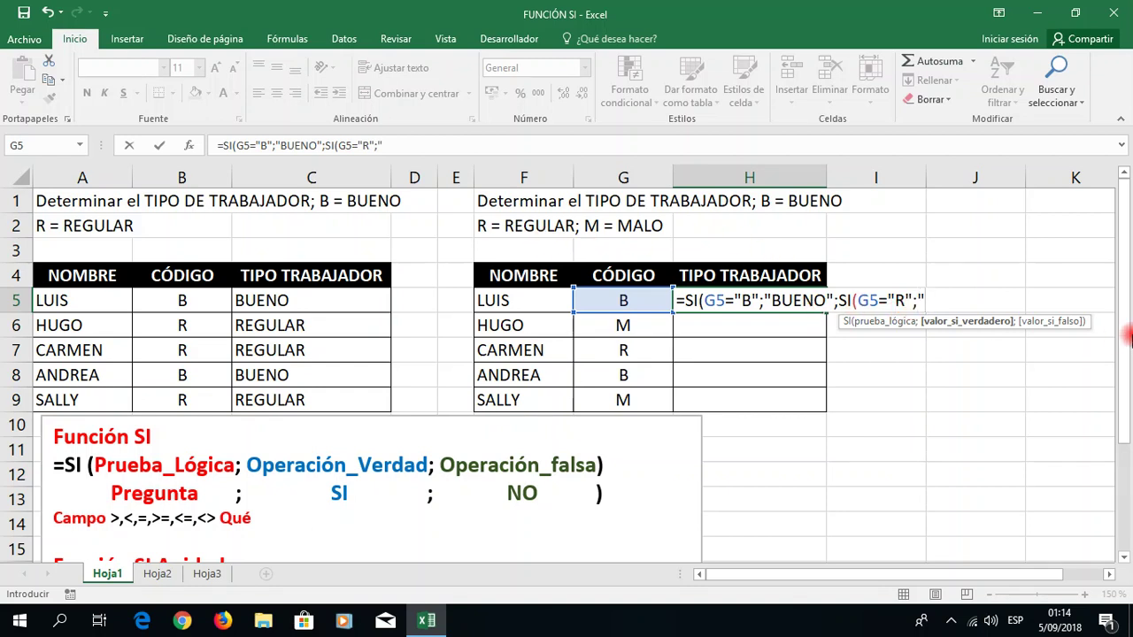
{"action": "type", "text": "REGULAR\""}
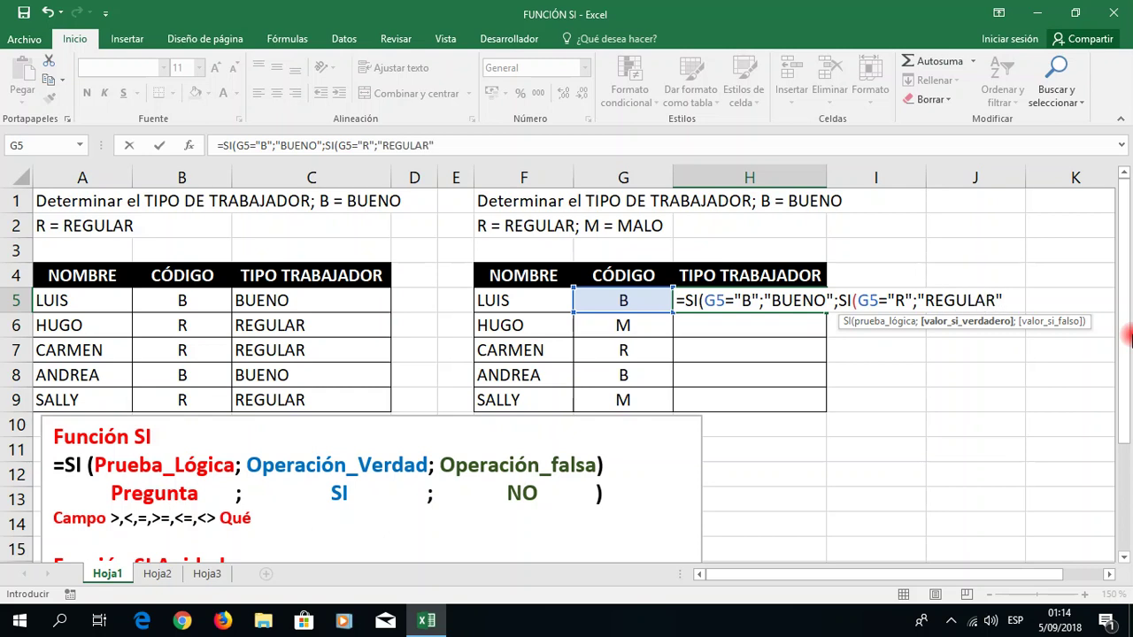
{"action": "type", "text": ";"}
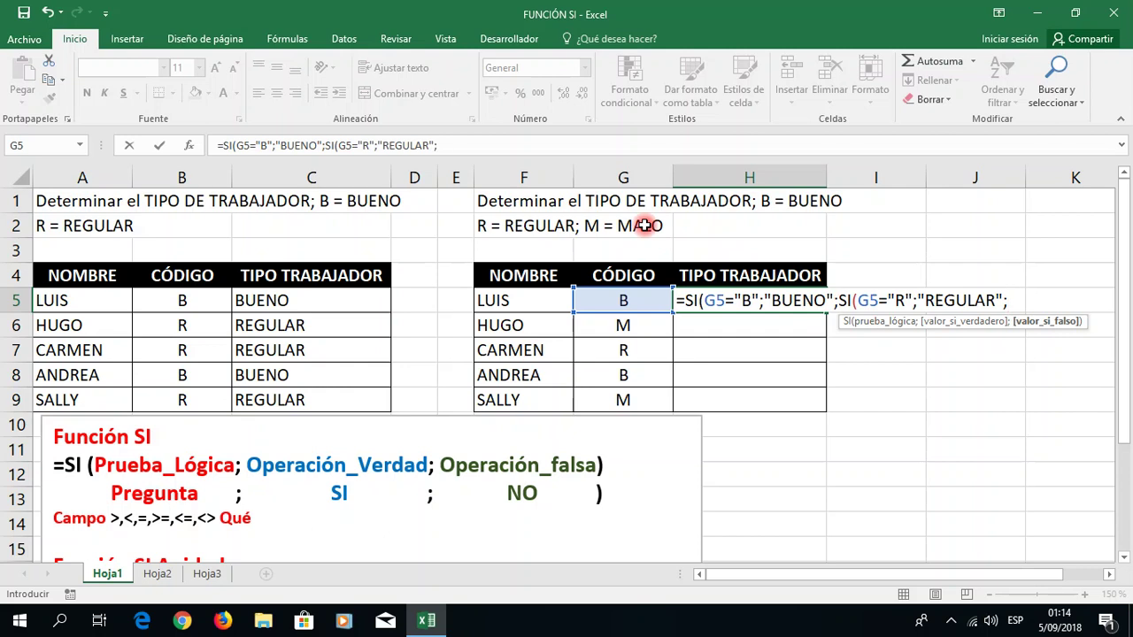
{"action": "type", "text": "\""}
{"action": "type", "text": "MALO"}
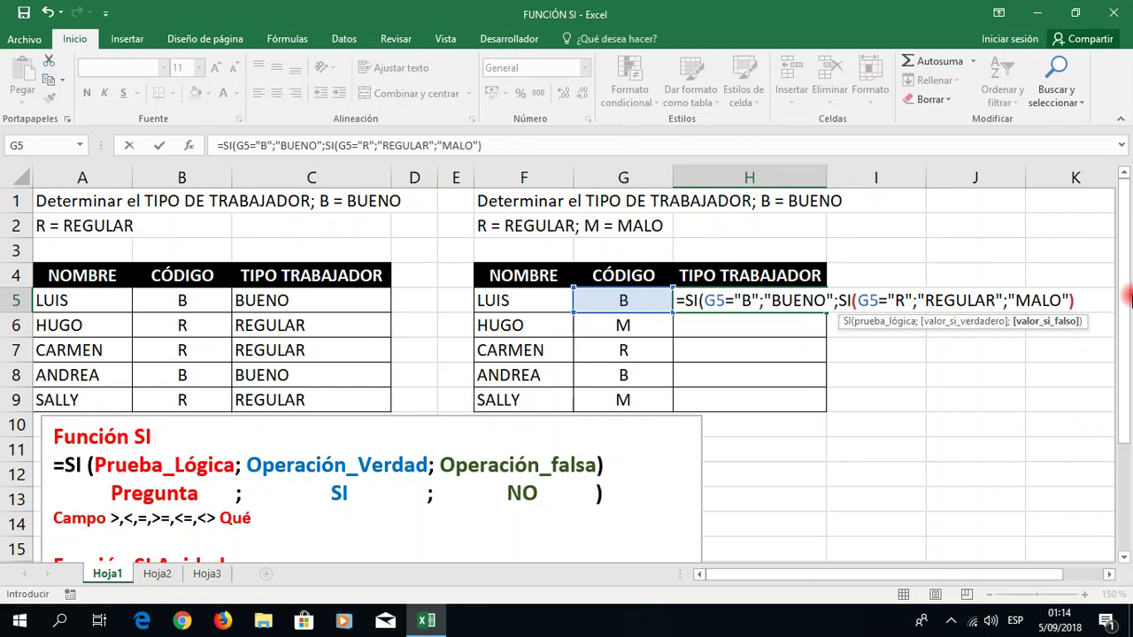
{"action": "key", "text": "Right"}
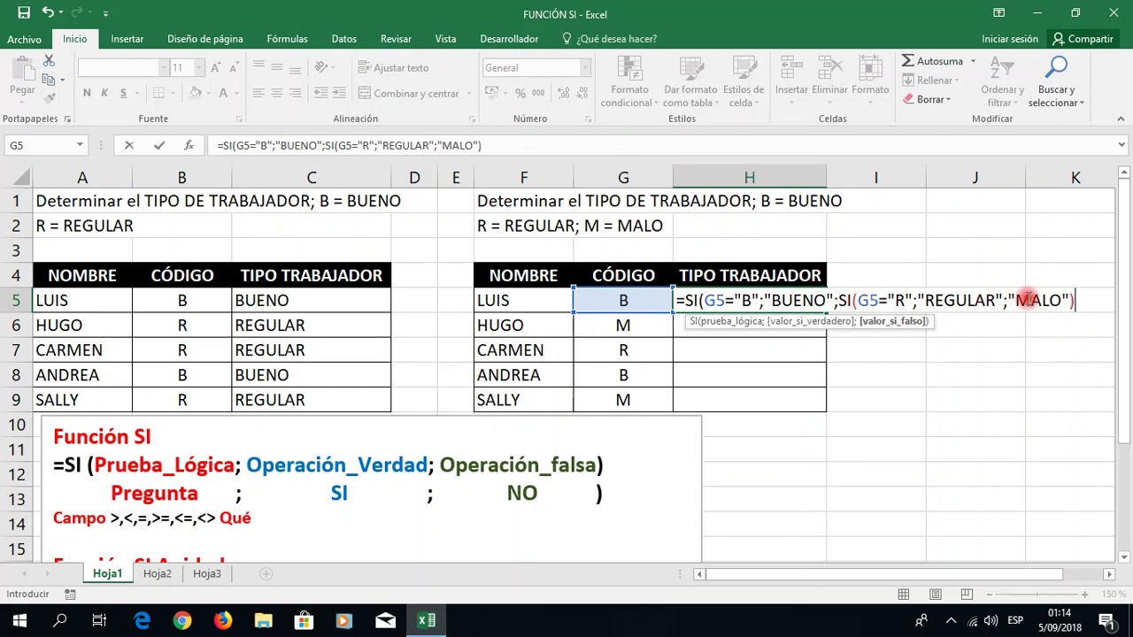
{"action": "type", "text": ")"}
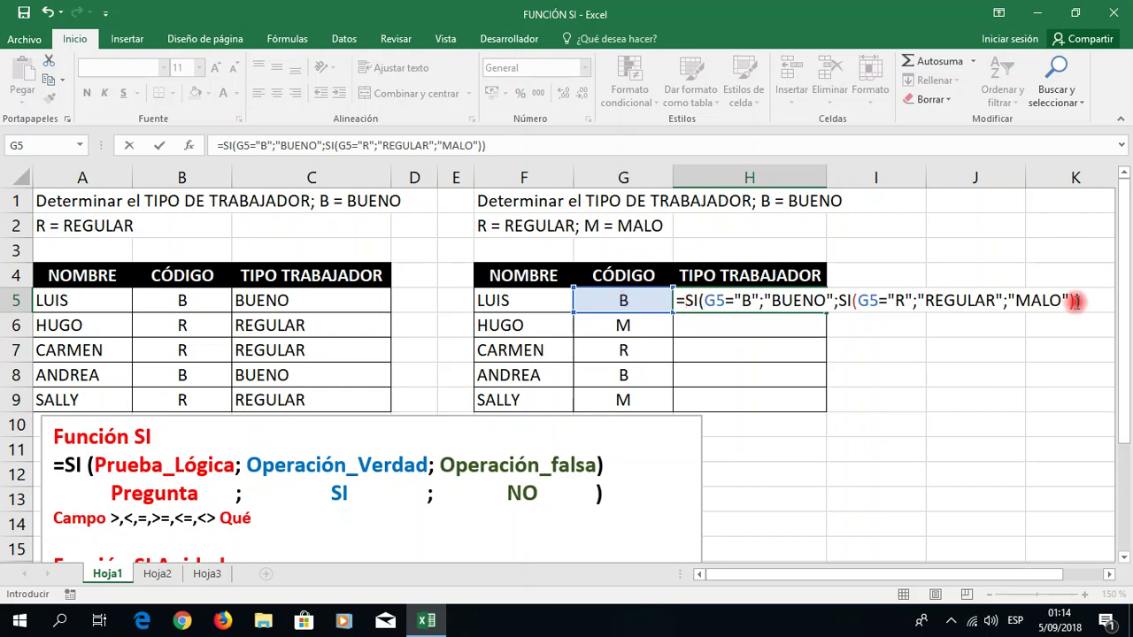
{"action": "key", "text": "Return"}
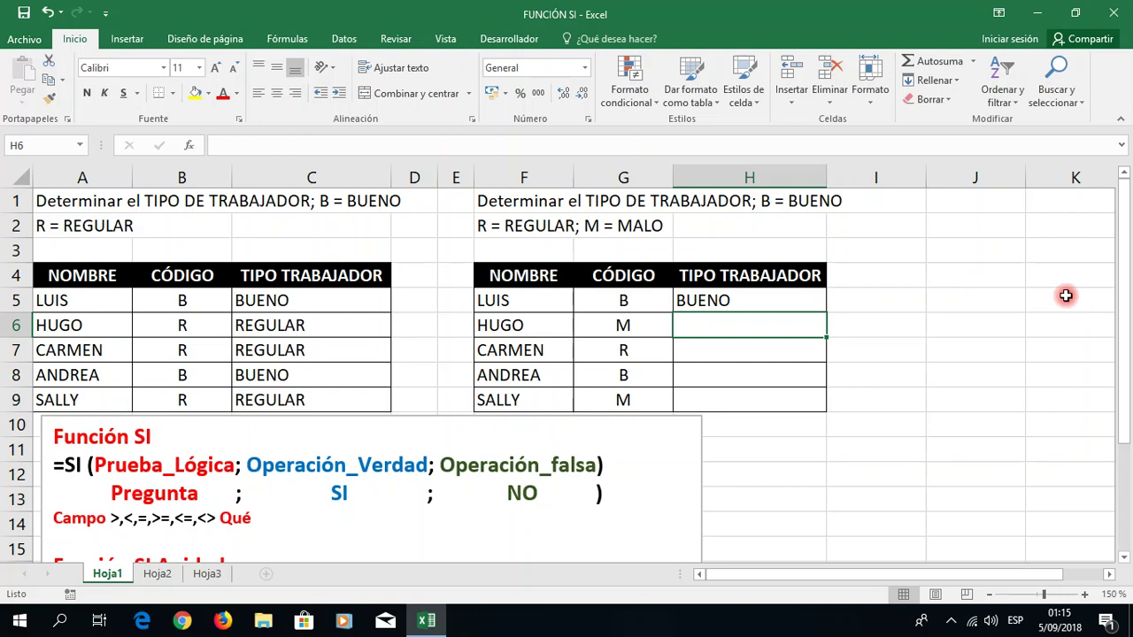
- Fill the H5 formula down to H9, giving BUENO, MALO, REGULAR, BUENO, MALO
{"action": "left_click", "coordinate": [810, 304]}
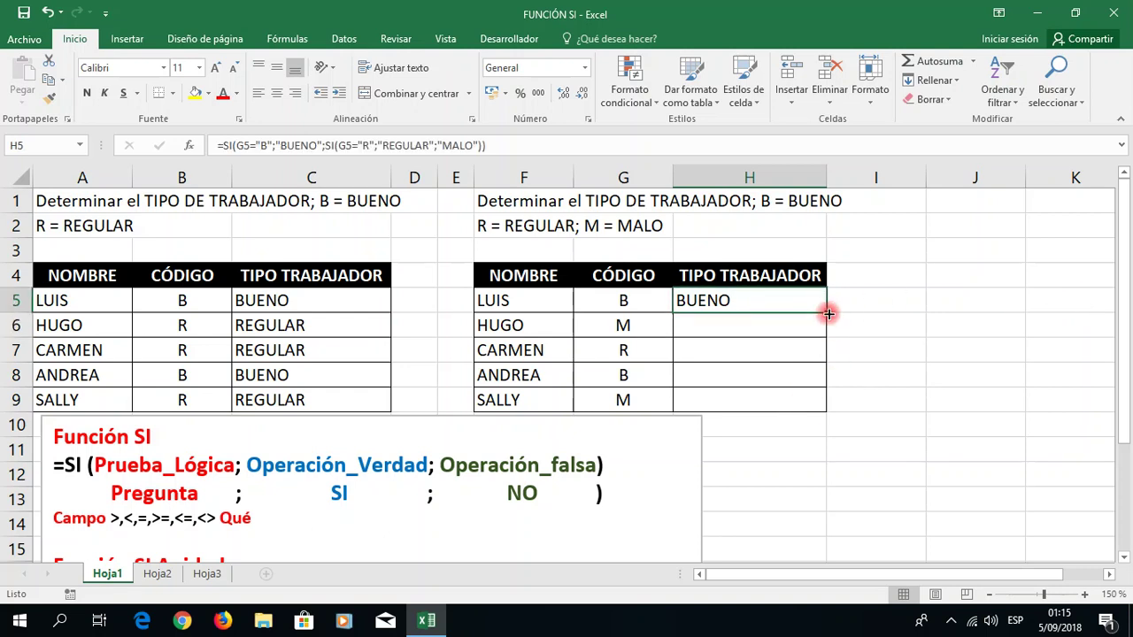
{"action": "left_click_drag", "start_coordinate": [829, 314], "coordinate": [827, 406]}
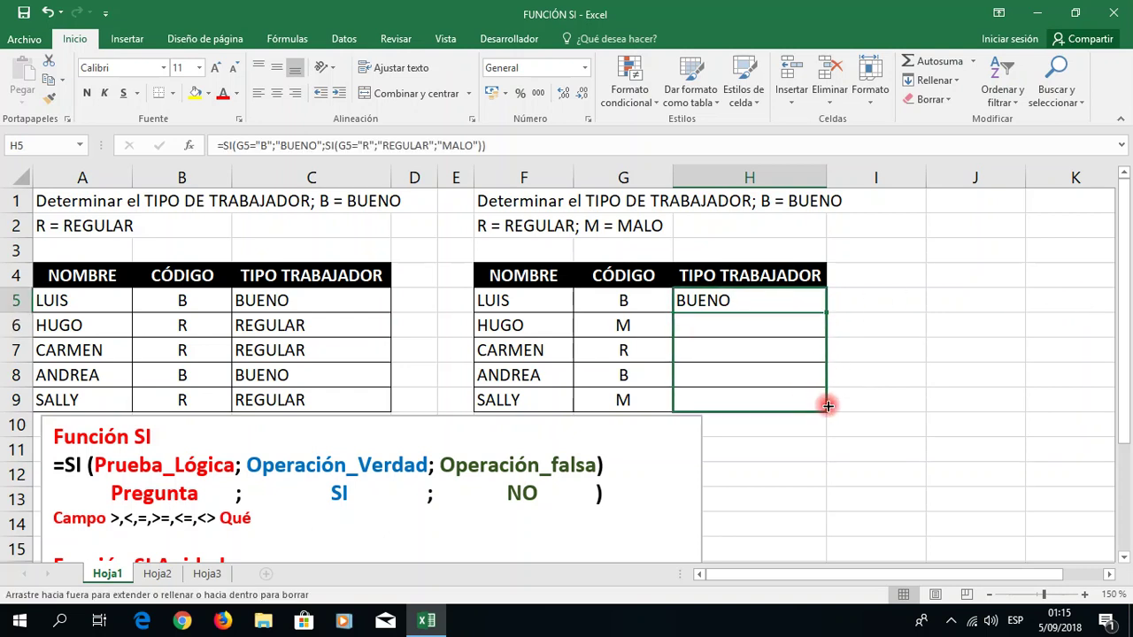
{"action": "left_click", "coordinate": [927, 343]}
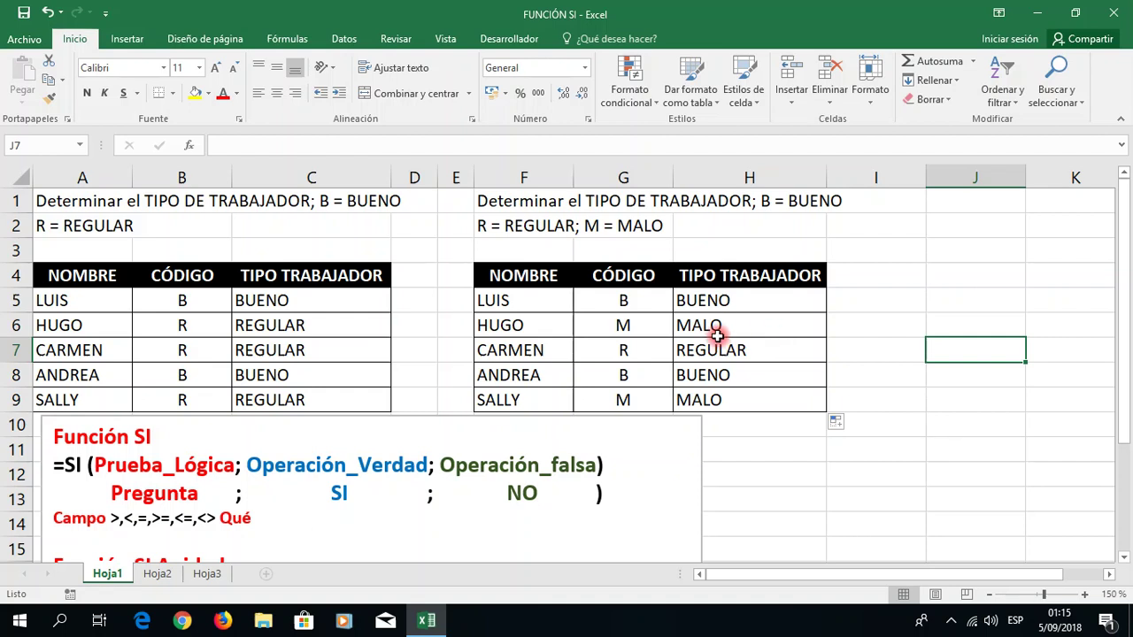
{"action": "left_click", "coordinate": [721, 303]}
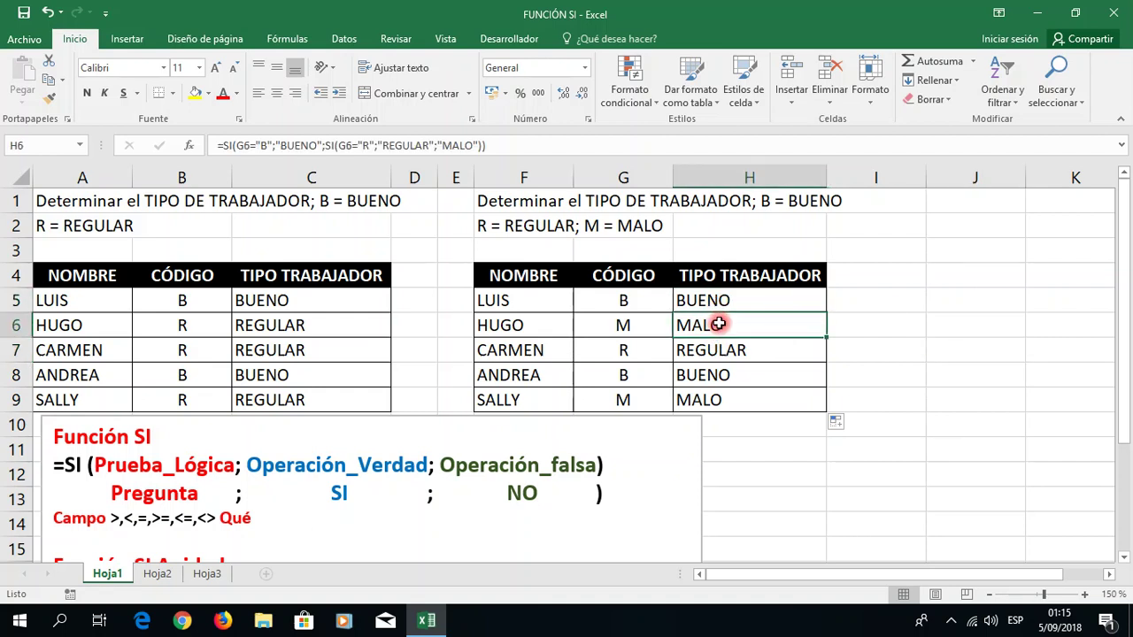
- Change LUIS's code in G5 to R so H5 shows REGULAR, then go to Hoja2
{"action": "left_click", "coordinate": [870, 309]}
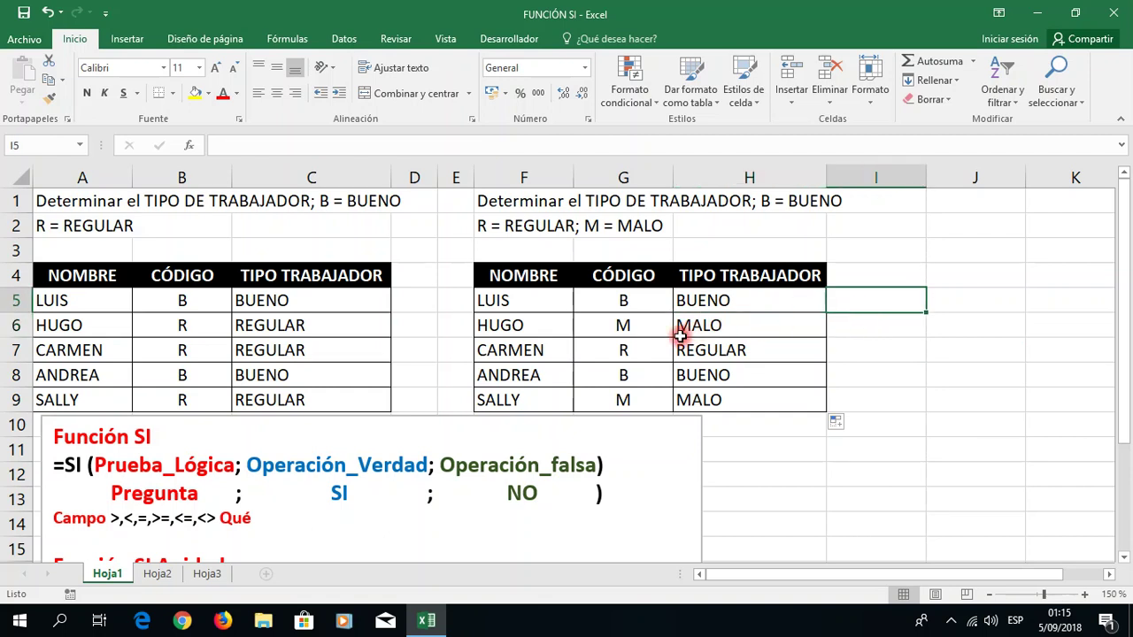
{"action": "left_click", "coordinate": [612, 306]}
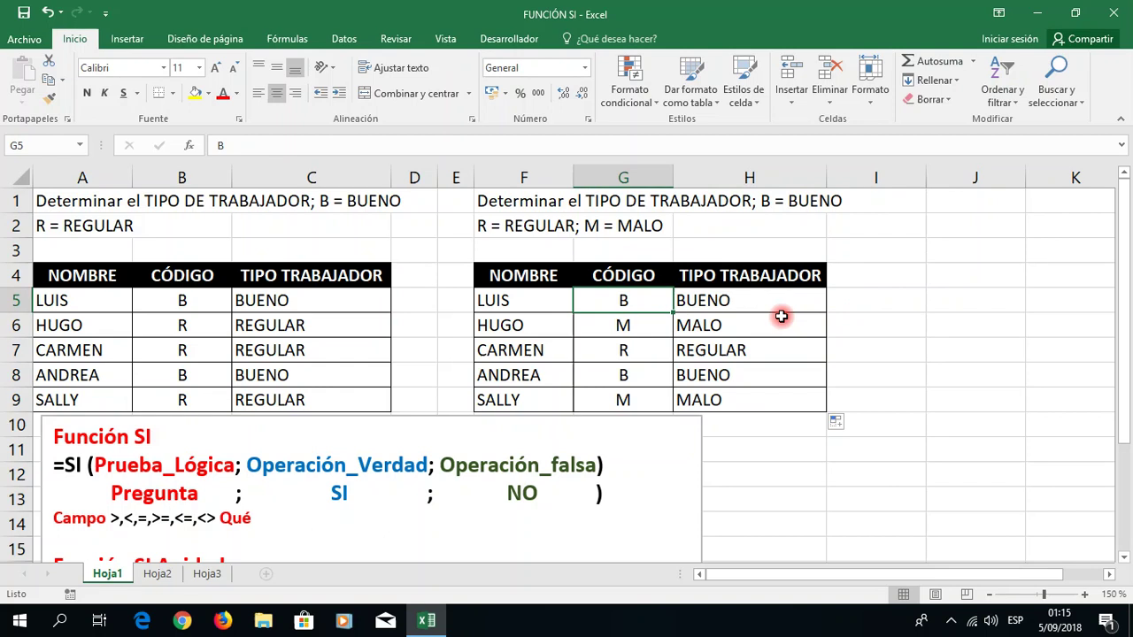
{"action": "type", "text": "R"}
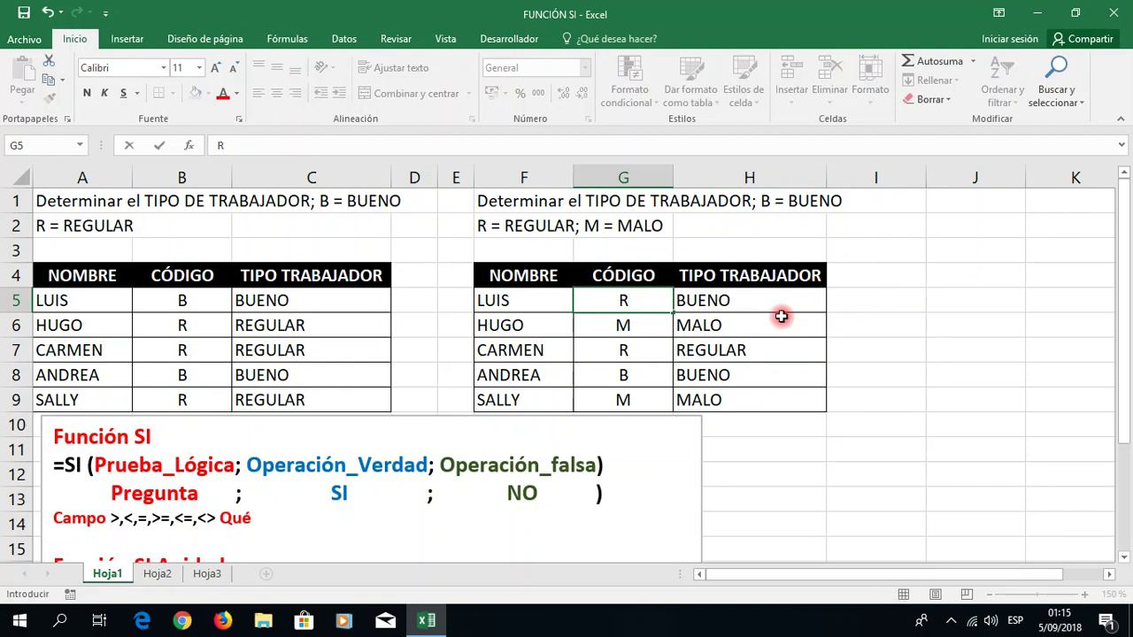
{"action": "key", "text": "Return"}
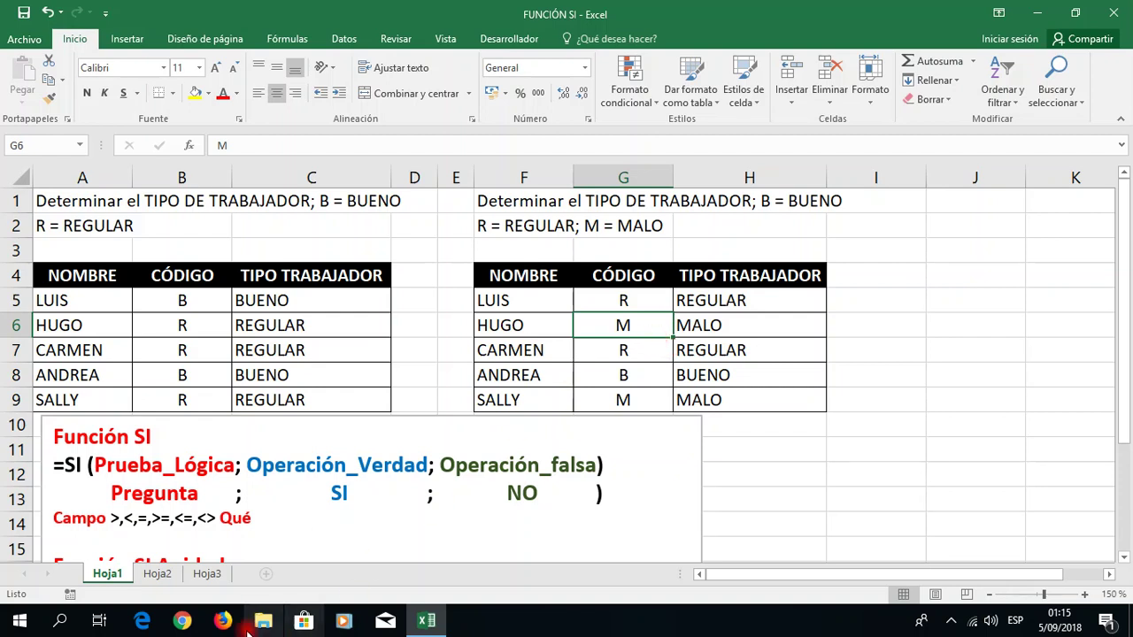
{"action": "left_click", "coordinate": [161, 575]}
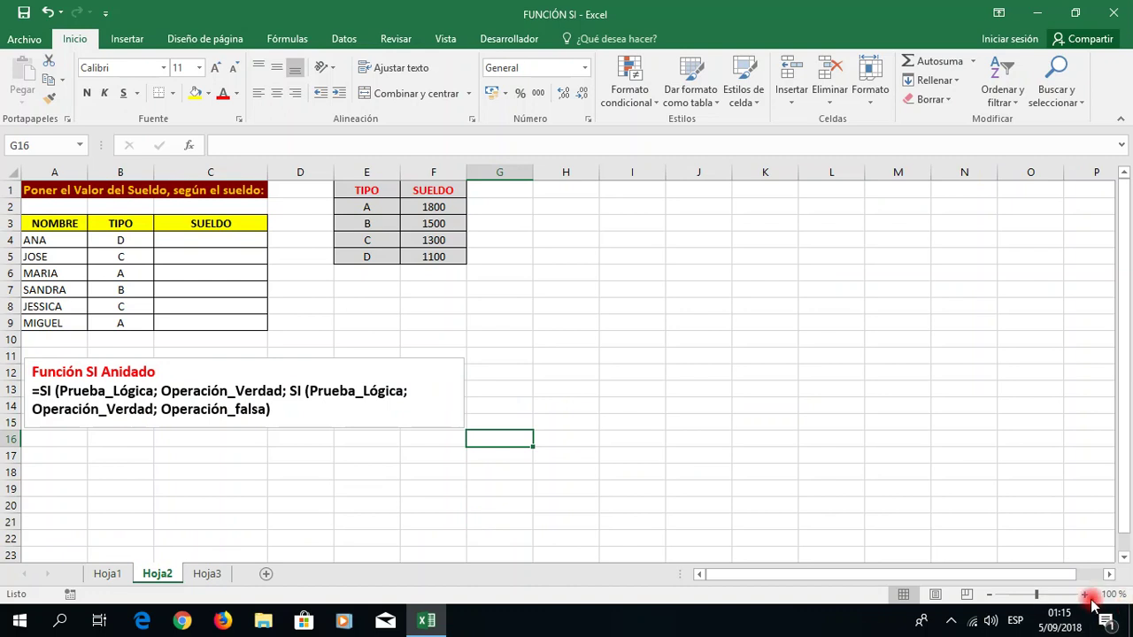
- Zoom the Hoja2 sheet to 150% and select the first SUELDO cell, C4
{"action": "left_click", "coordinate": [1085, 595]}
{"action": "left_click", "coordinate": [1084, 596]}
{"action": "left_click", "coordinate": [1086, 595]}
{"action": "left_click", "coordinate": [1086, 595]}
{"action": "left_click", "coordinate": [1085, 596]}
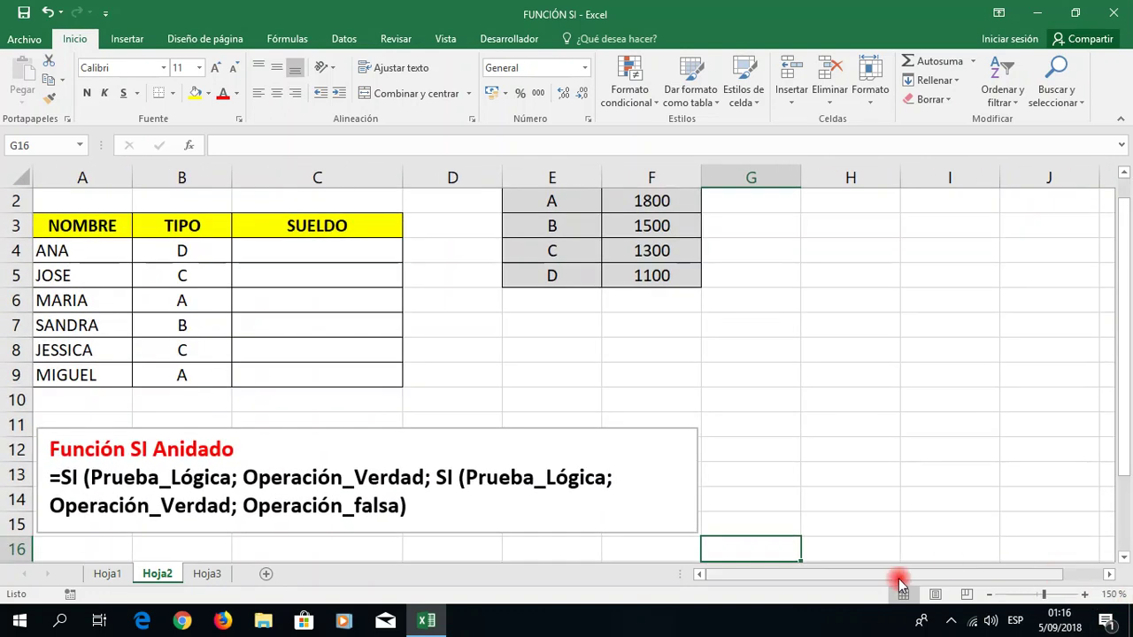
{"action": "scroll", "coordinate": [1128, 435], "scroll_direction": "up", "scroll_amount": 1}
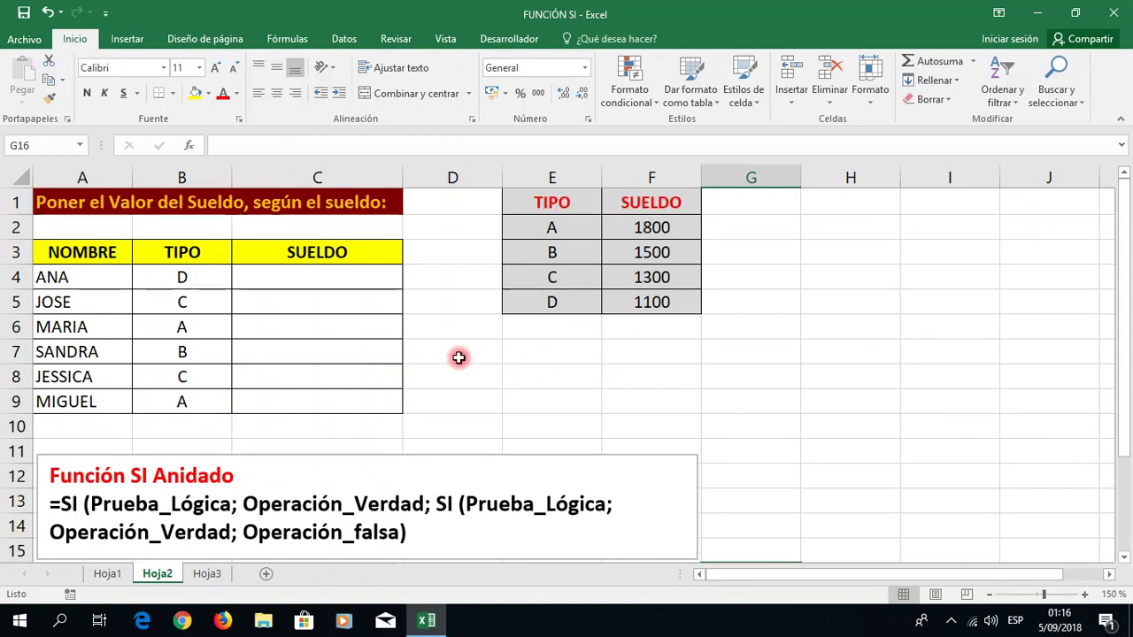
{"action": "left_click", "coordinate": [326, 287]}
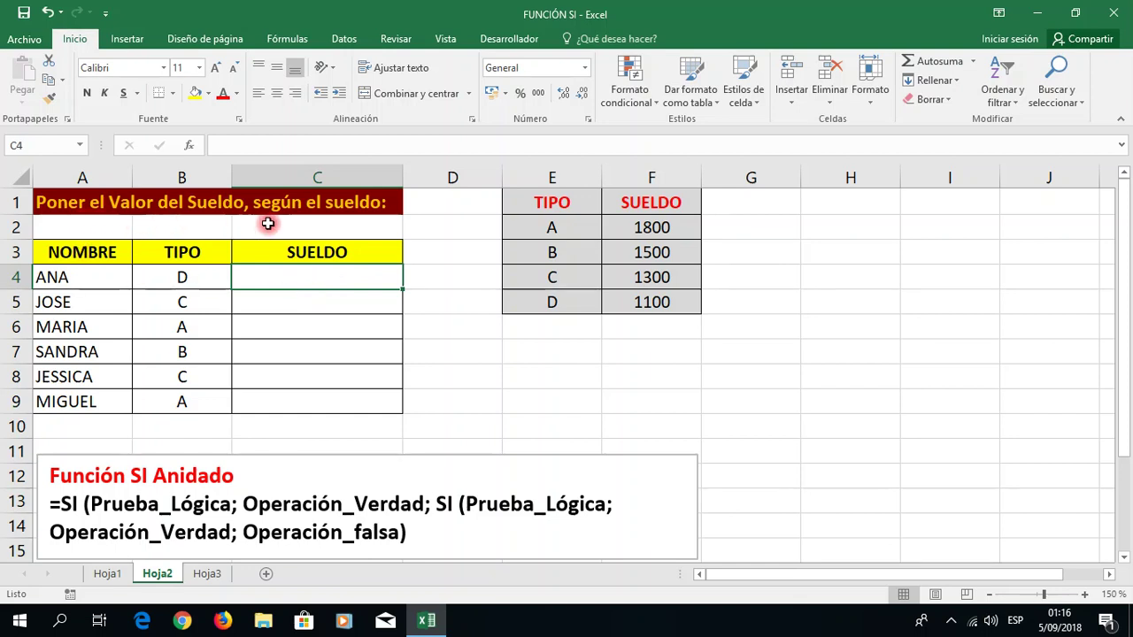
- Replace the word 'sueldo' in the A1 title with 'Tipo'
{"action": "double_click", "coordinate": [350, 205]}
{"action": "left_click", "coordinate": [99, 201]}
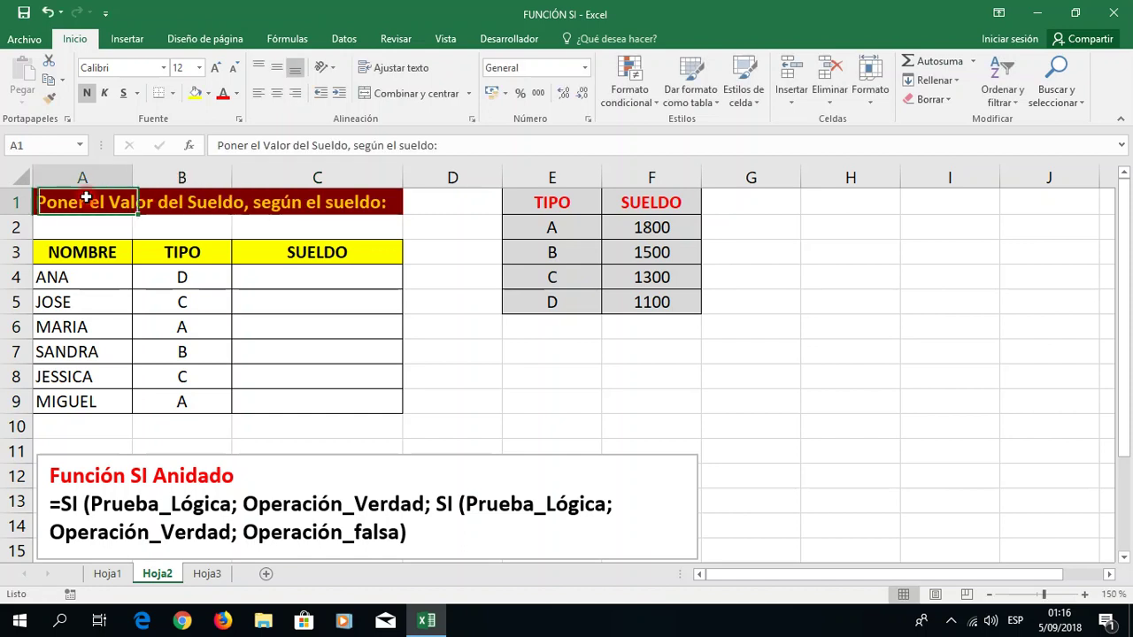
{"action": "left_click", "coordinate": [434, 145]}
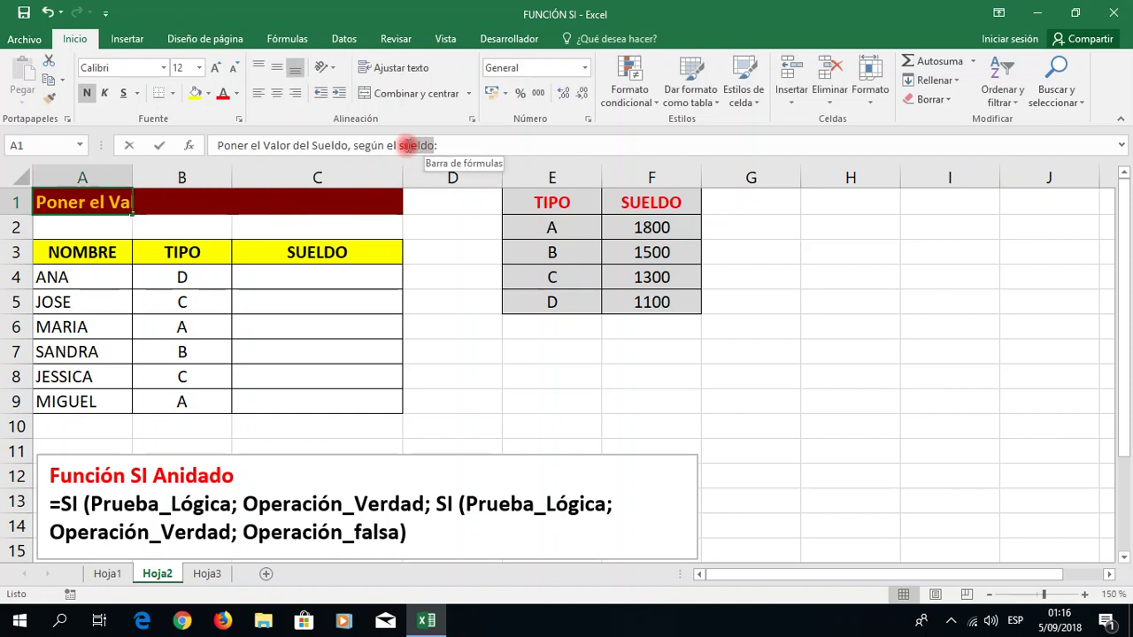
{"action": "double_click", "coordinate": [415, 146]}
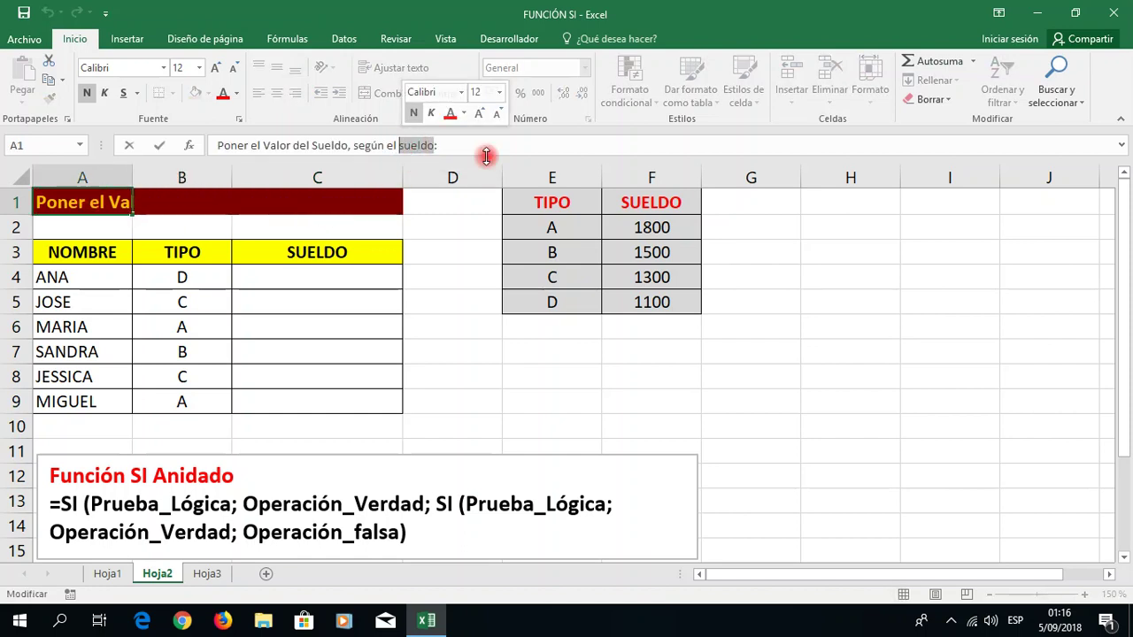
{"action": "type", "text": "tIÓ"}
{"action": "key", "text": "BackSpace"}
{"action": "key", "text": "BackSpace"}
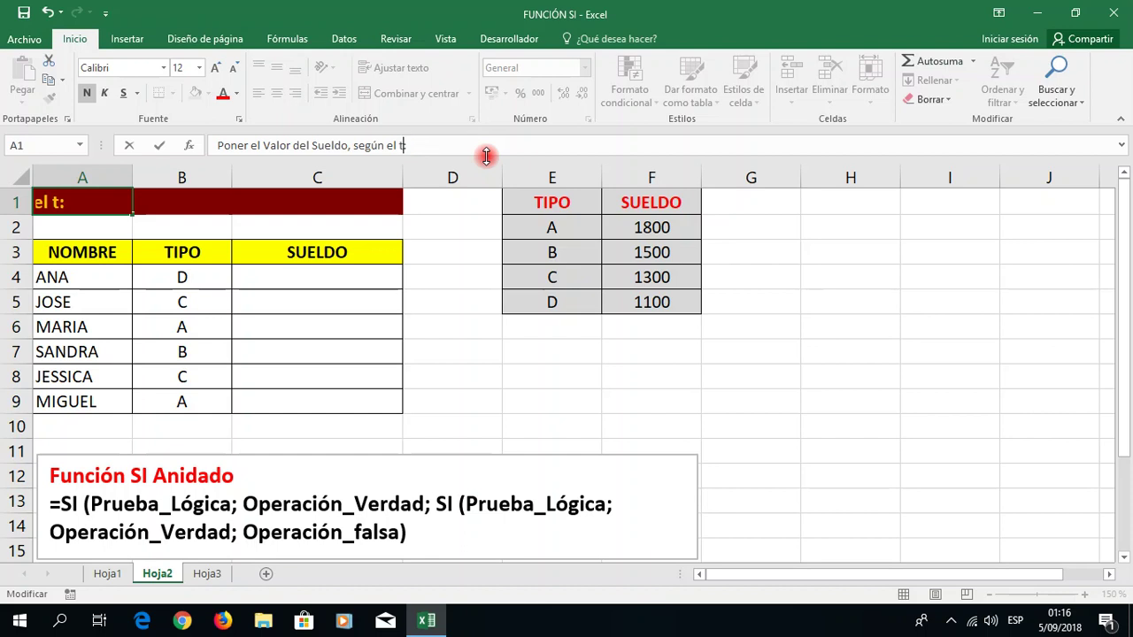
{"action": "key", "text": "BackSpace"}
{"action": "type", "text": "T"}
{"action": "type", "text": "ipo"}
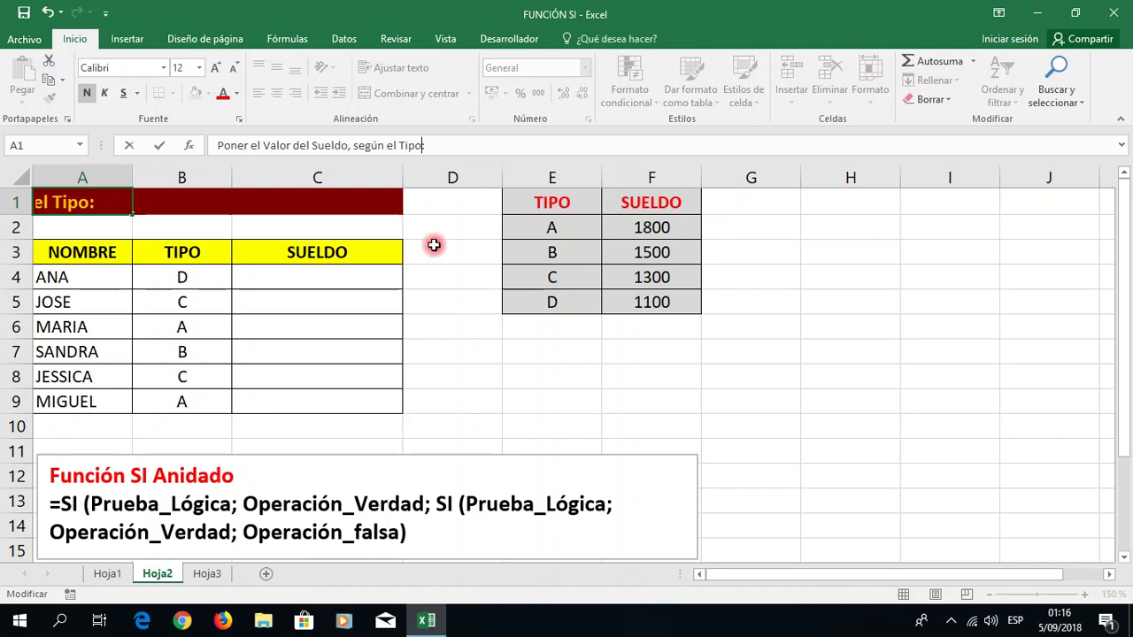
{"action": "left_click", "coordinate": [368, 283]}
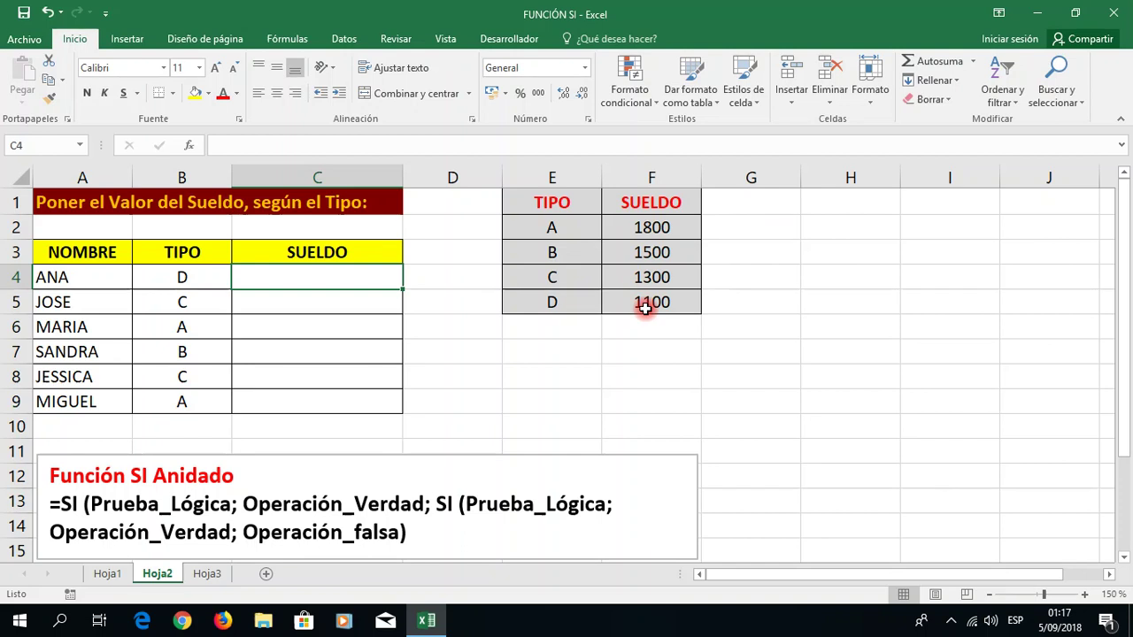
- Widen column D to separate the two tables and start a formula in C4
{"action": "left_click_drag", "start_coordinate": [503, 176], "coordinate": [702, 178]}
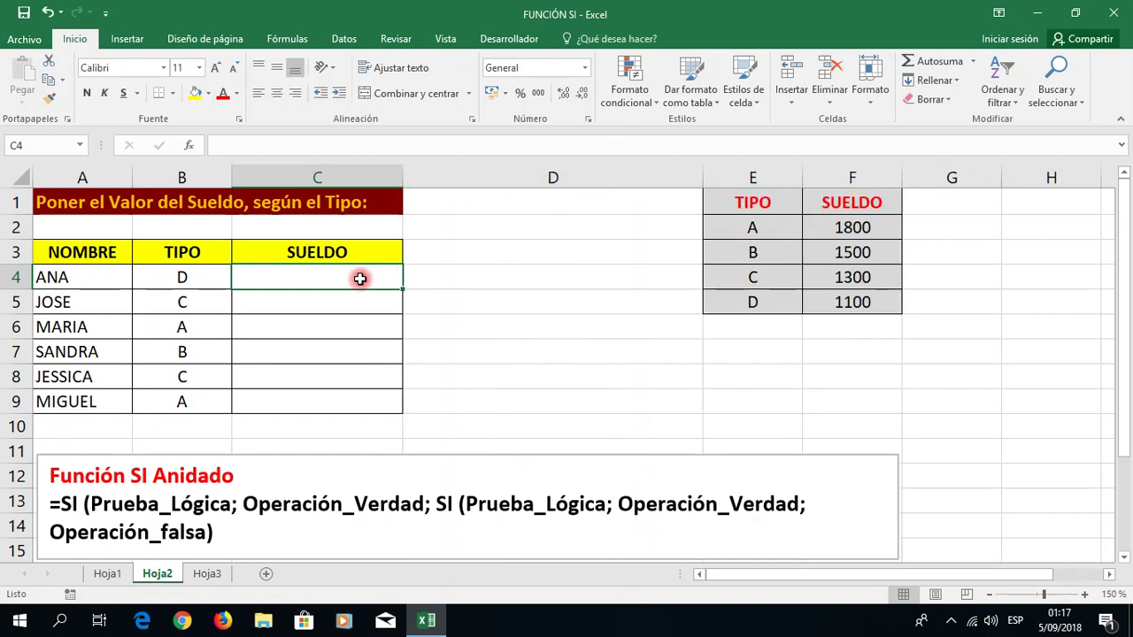
{"action": "type", "text": "="}
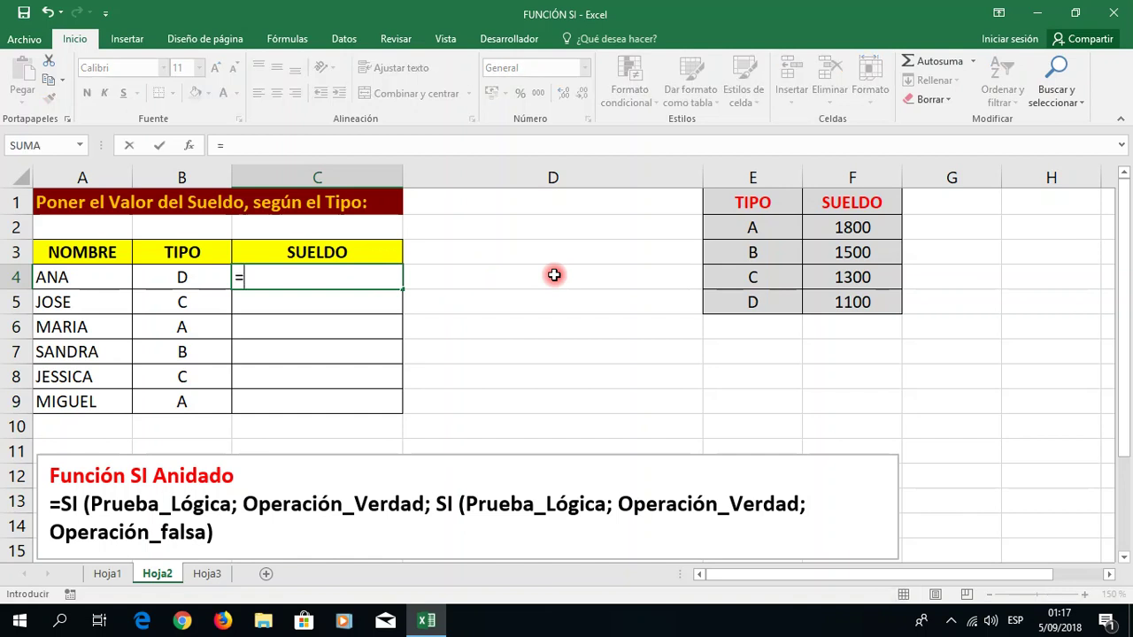
{"action": "type", "text": "si"}
- In C4 enter =SI(B4="A";1800;SI( to begin ANA's salary formula
{"action": "key", "text": "BackSpace"}
{"action": "key", "text": "BackSpace"}
{"action": "type", "text": "SI"}
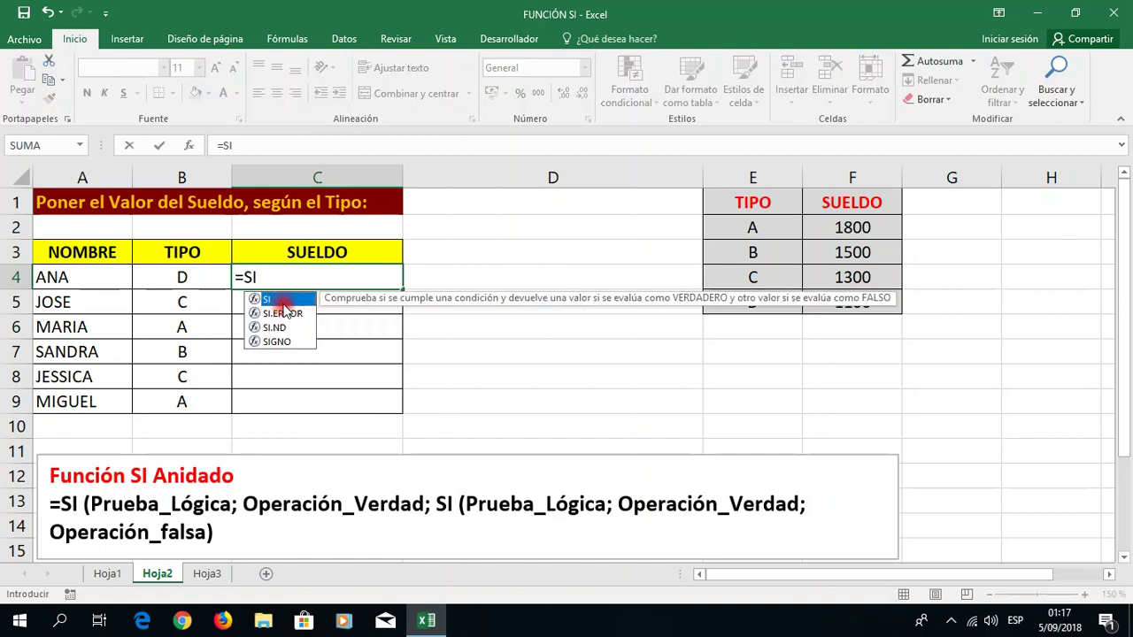
{"action": "double_click", "coordinate": [279, 300]}
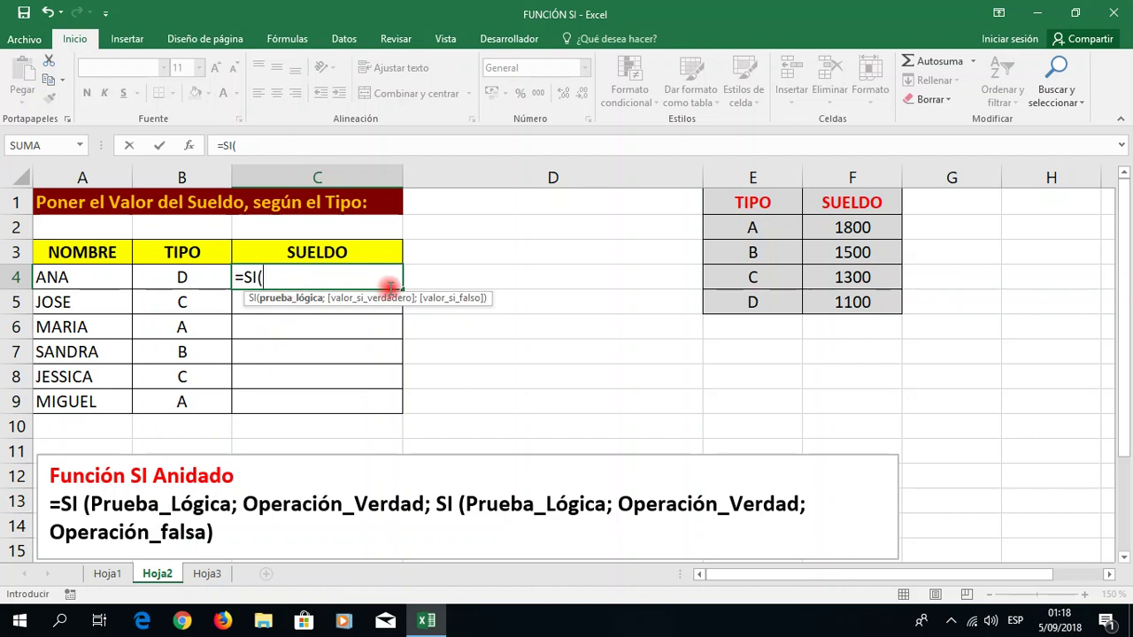
{"action": "left_click", "coordinate": [185, 277]}
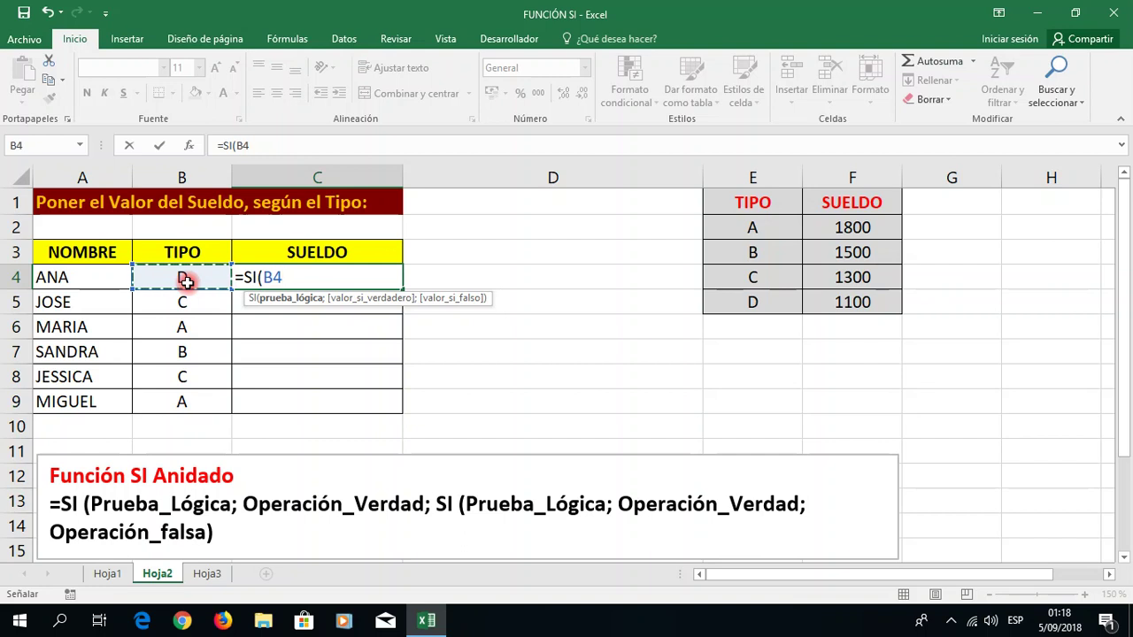
{"action": "type", "text": "="}
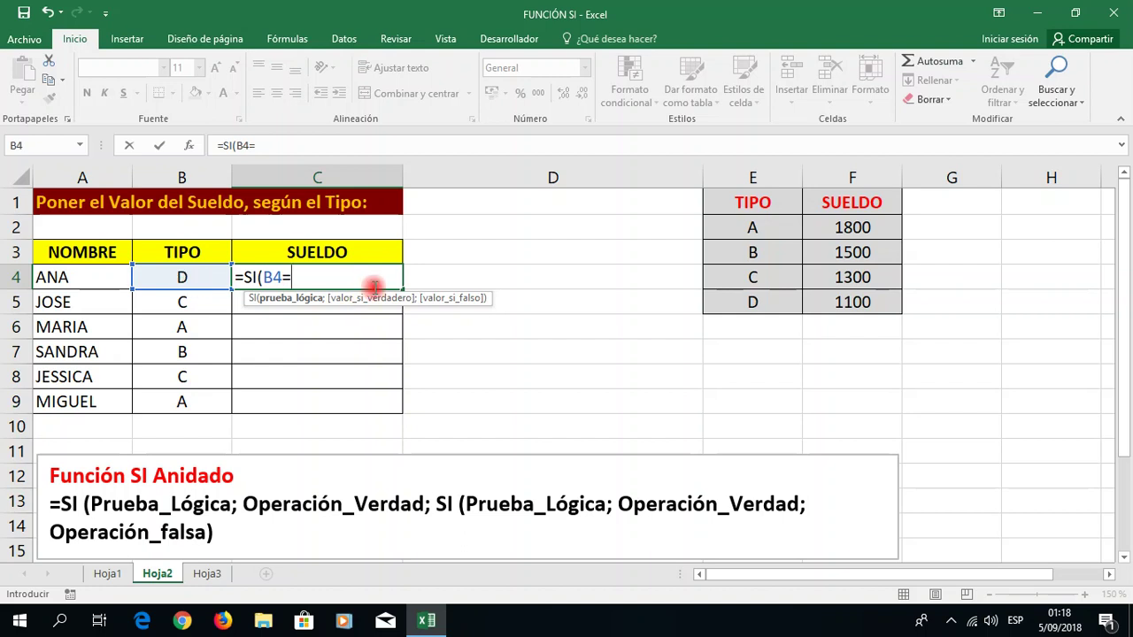
{"action": "type", "text": "\""}
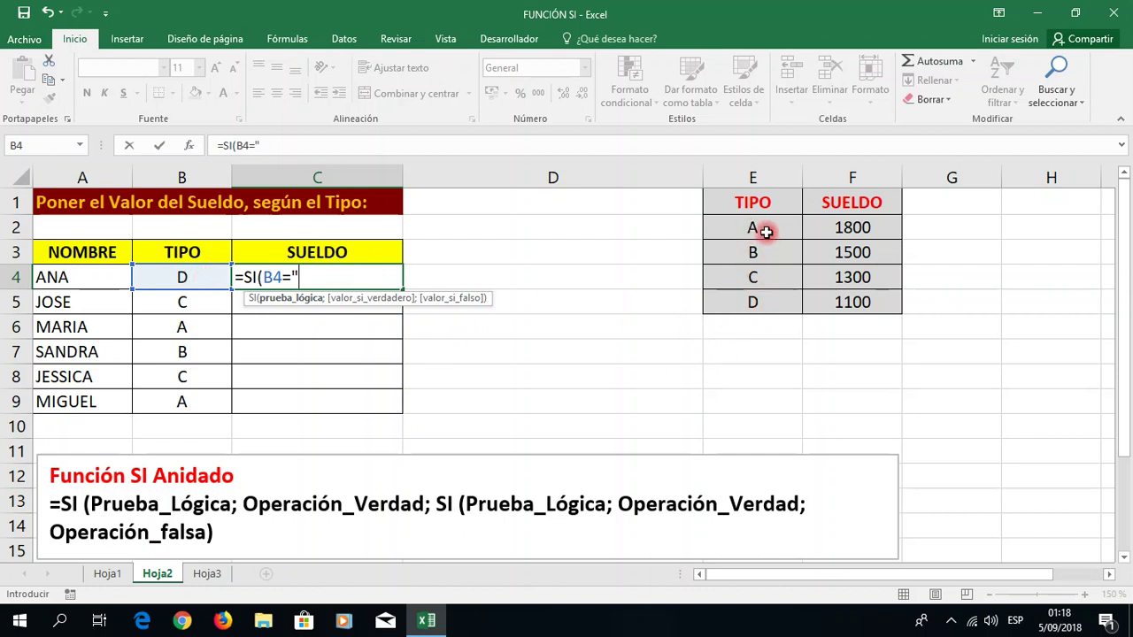
{"action": "type", "text": "A\";1800"}
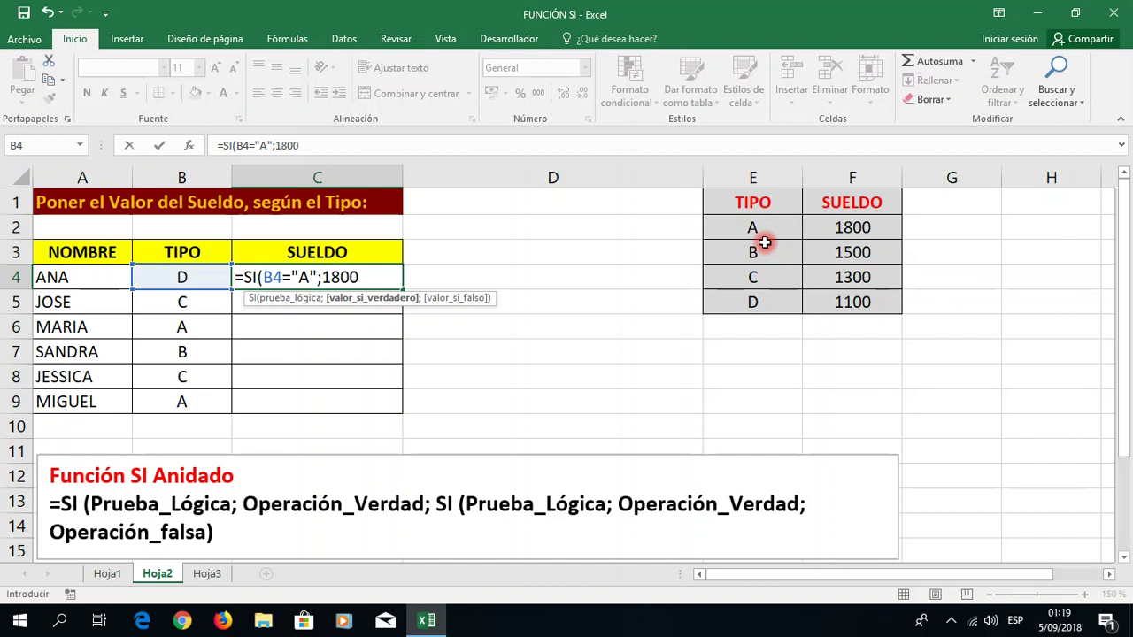
{"action": "type", "text": ";"}
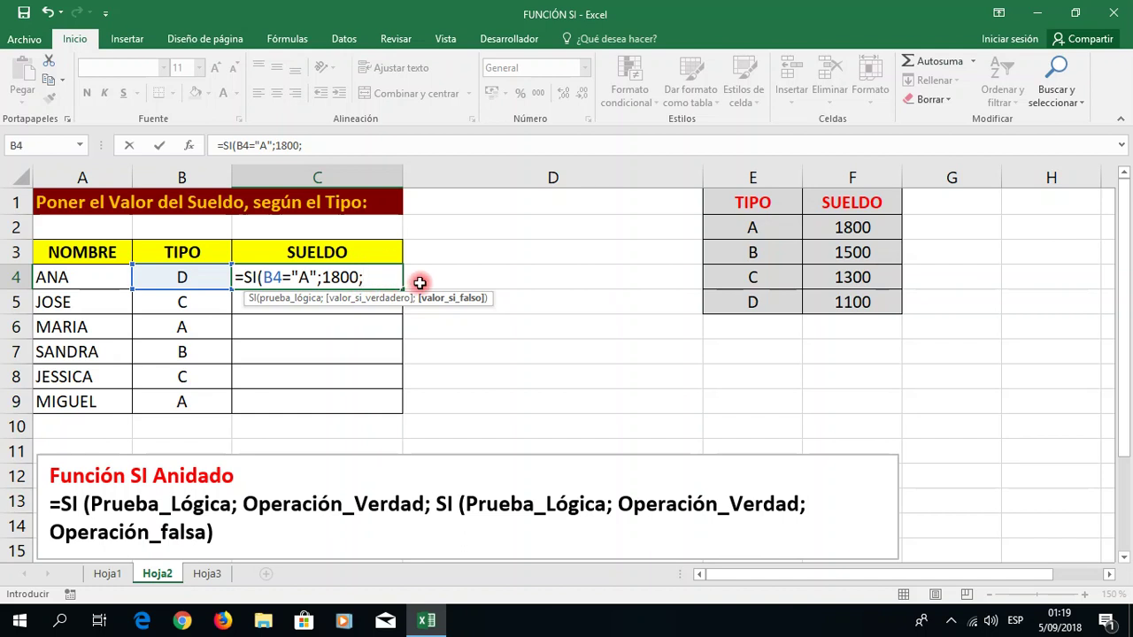
{"action": "type", "text": "SI("}
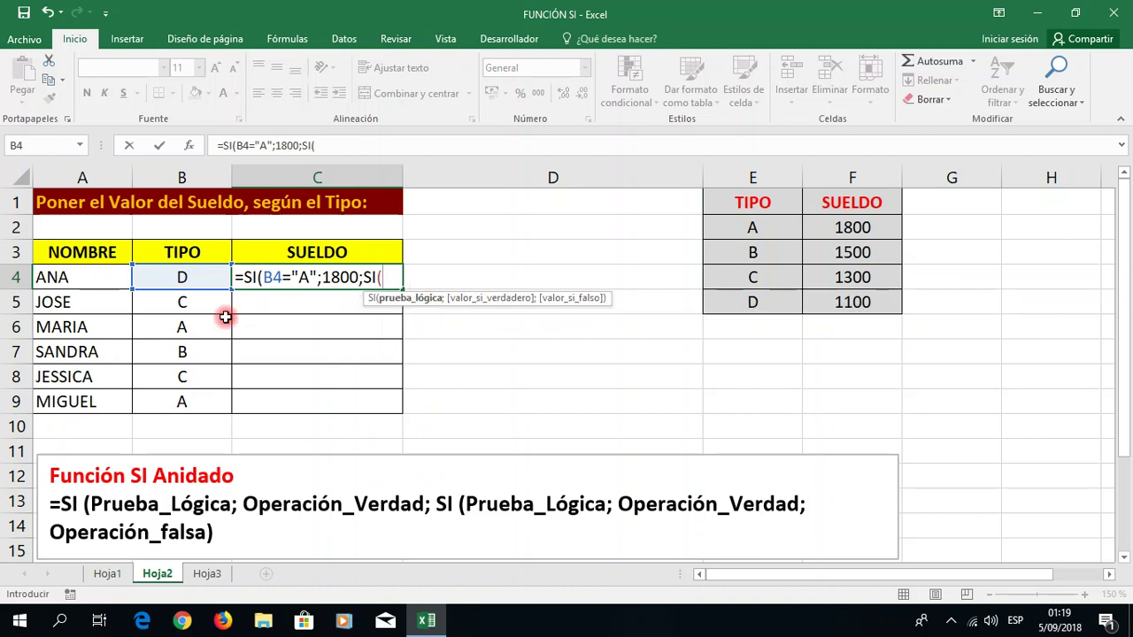
- Add the second test B4="B" returning 1500 and begin a third nested SI
{"action": "left_click", "coordinate": [184, 278]}
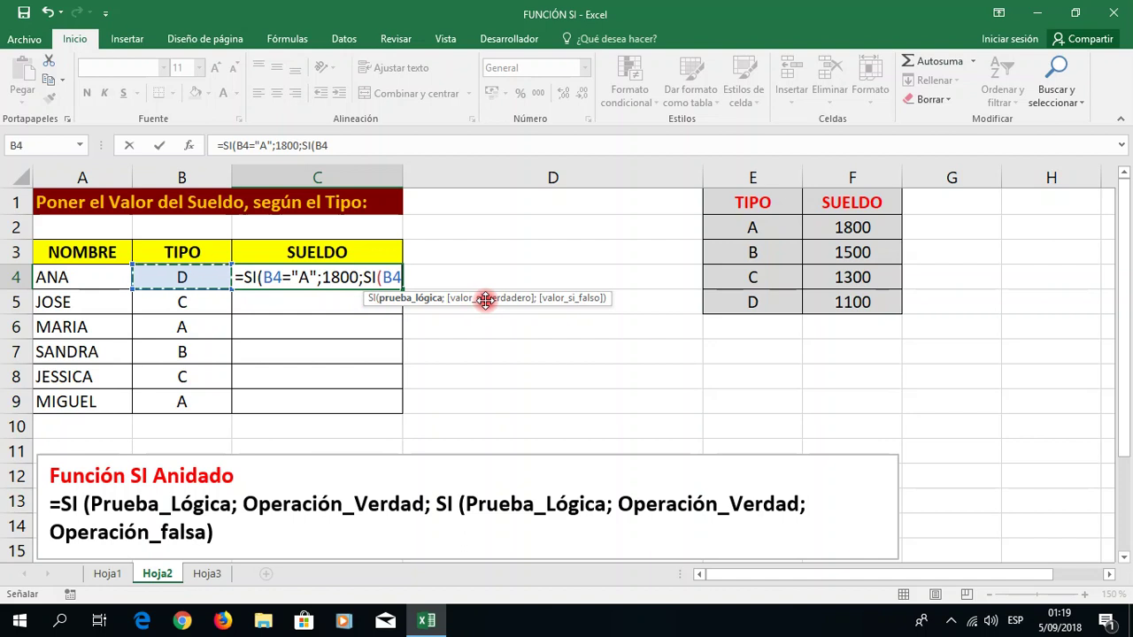
{"action": "type", "text": "=\"B"}
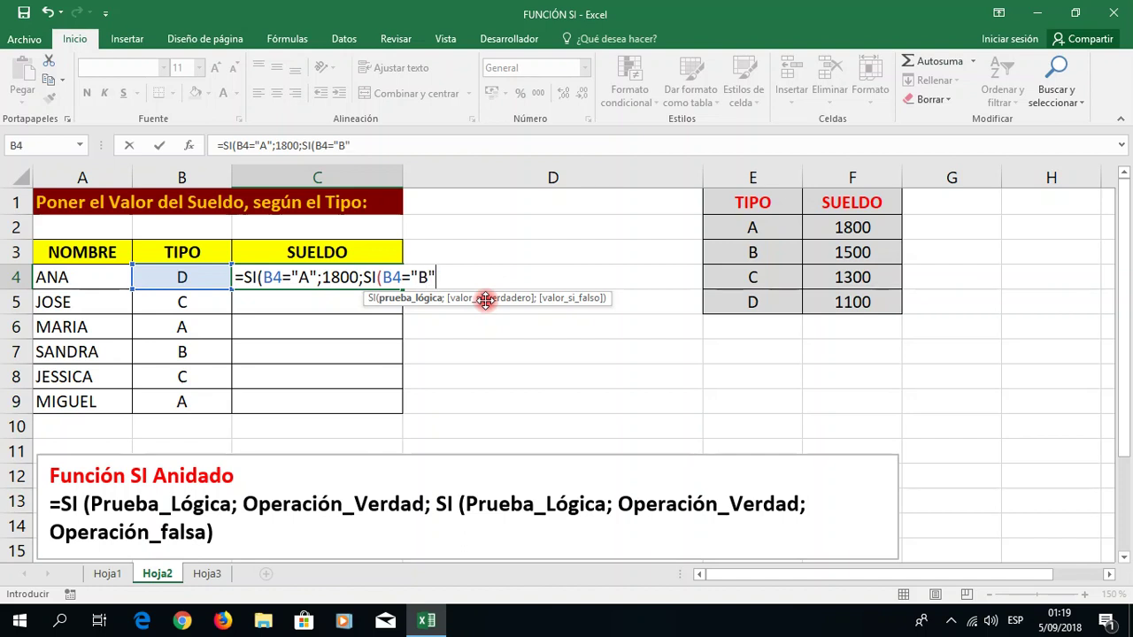
{"action": "type", "text": ";1800"}
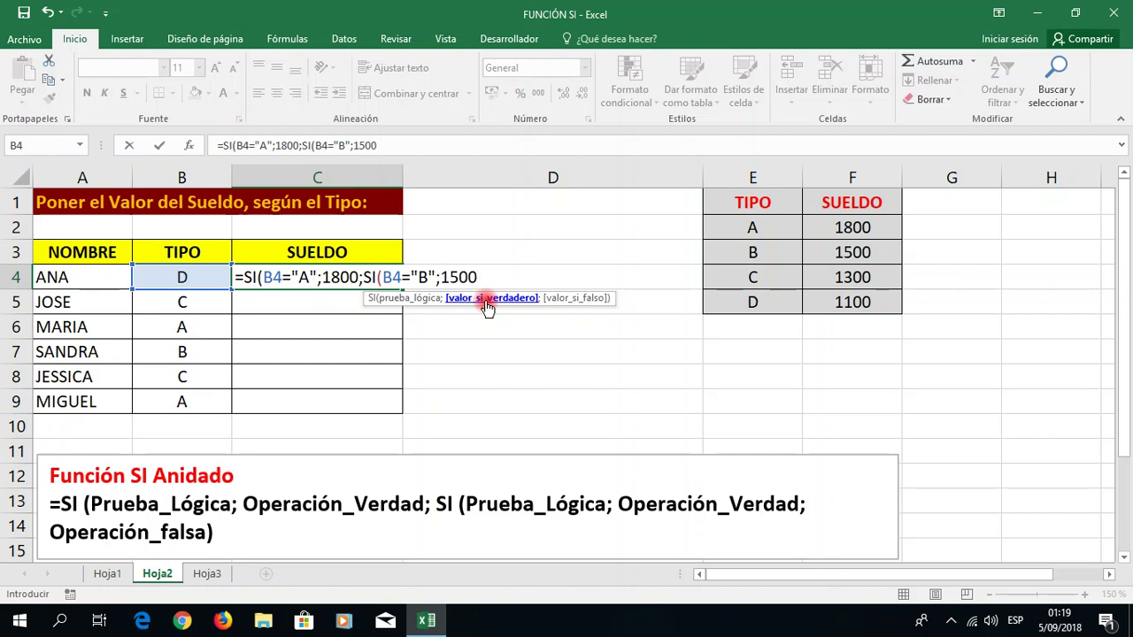
{"action": "type", "text": ";"}
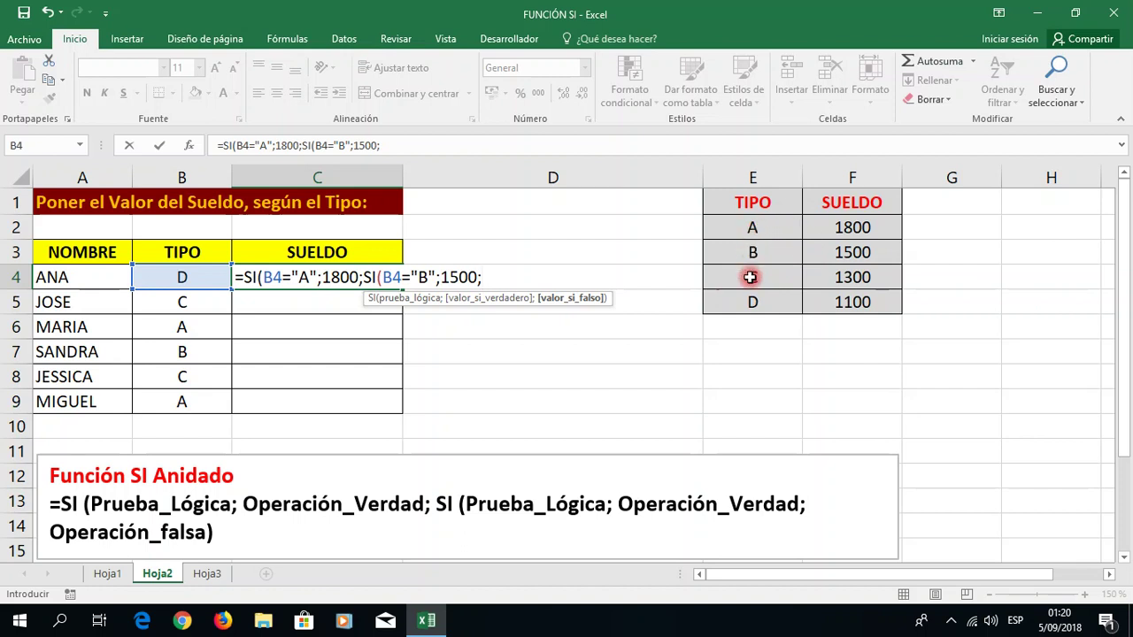
{"action": "type", "text": "S"}
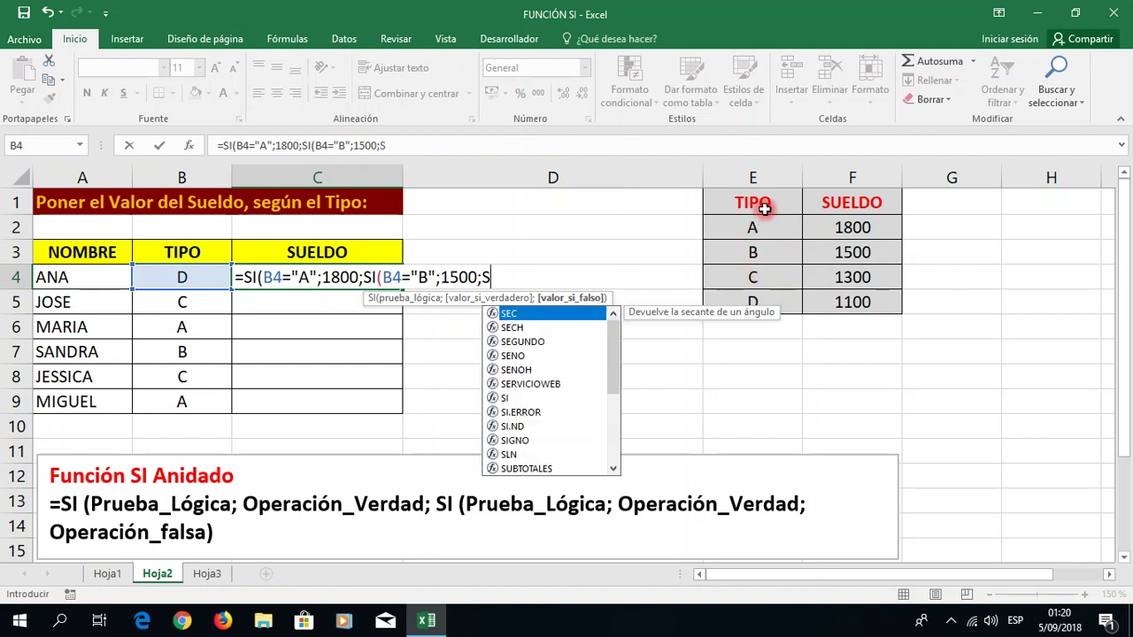
{"action": "type", "text": "I("}
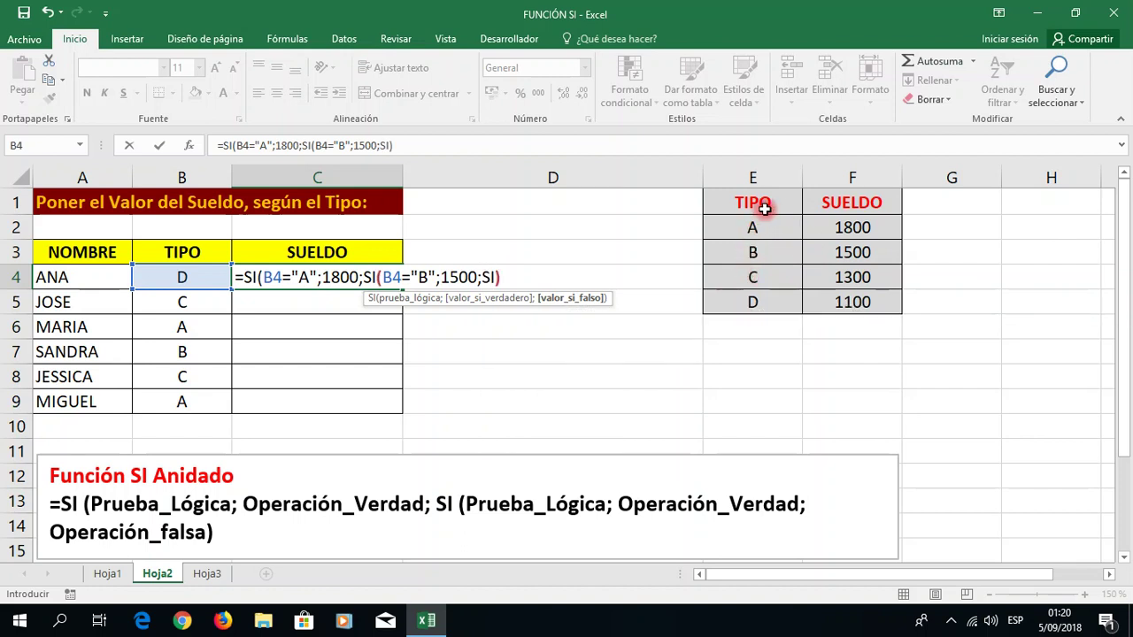
{"action": "key", "text": "BackSpace"}
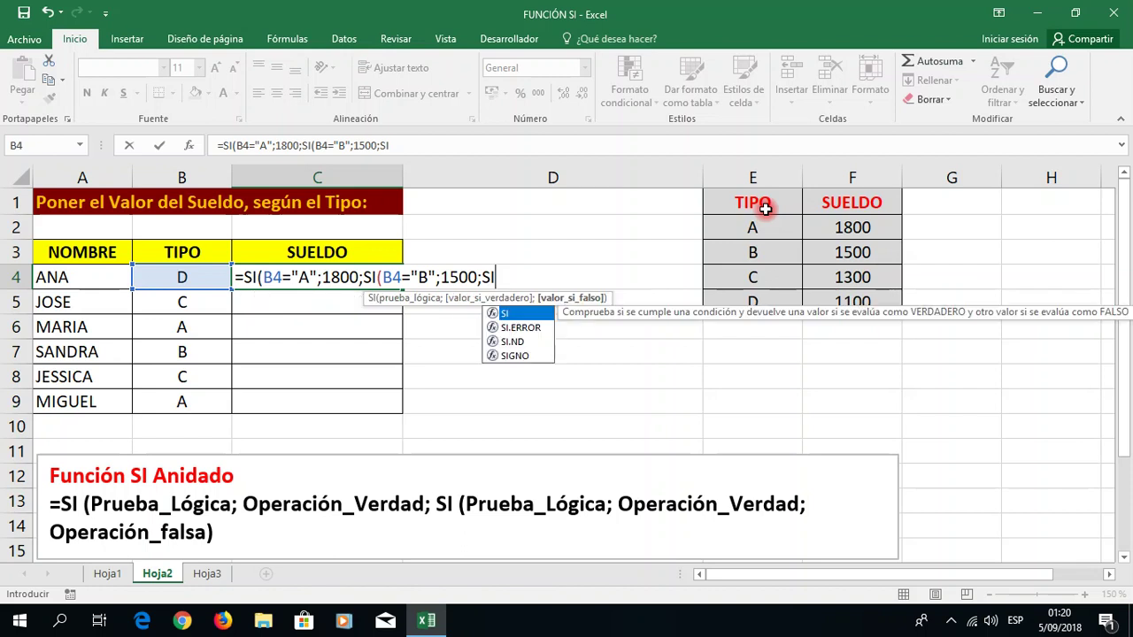
- Add the final test B4="C" returning 1300, else 1100, close the brackets and commit
{"action": "double_click", "coordinate": [526, 312]}
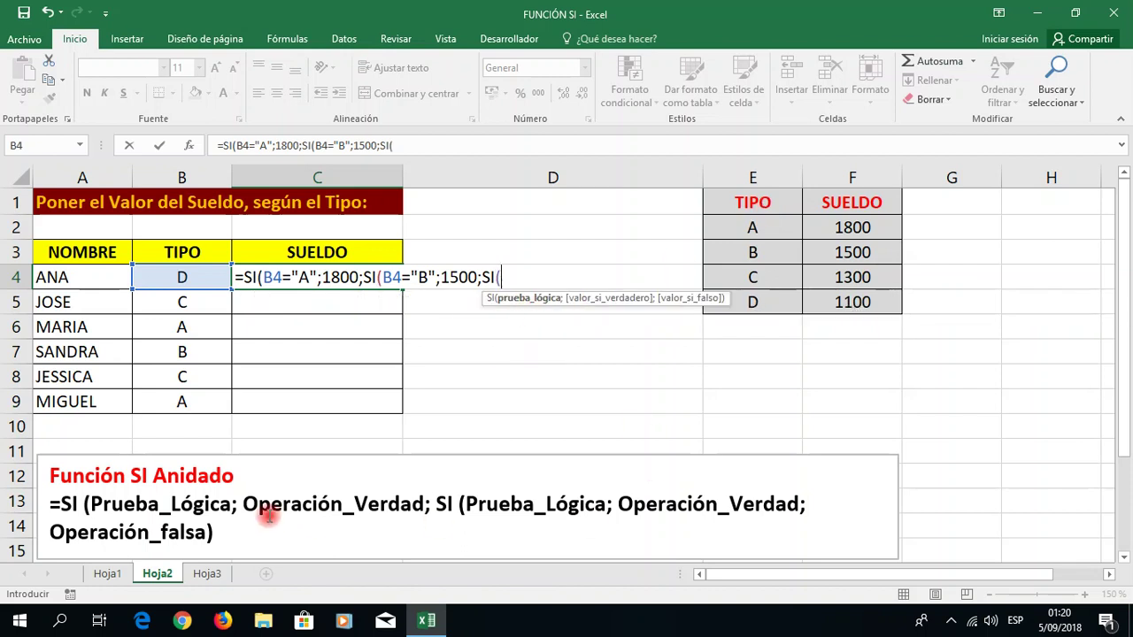
{"action": "left_click", "coordinate": [166, 277]}
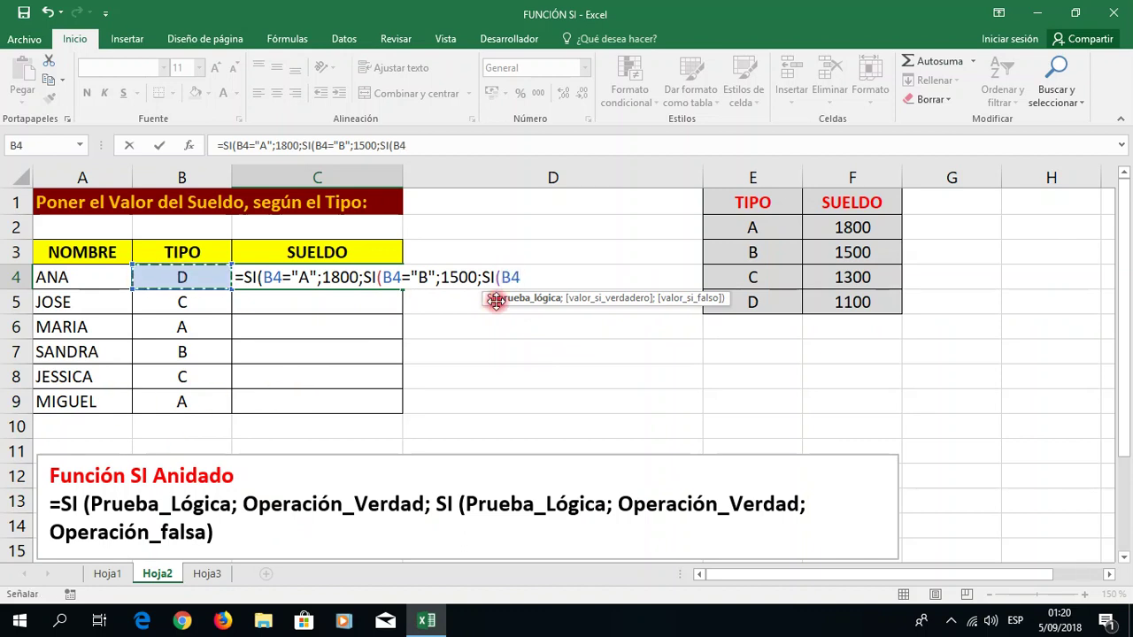
{"action": "type", "text": "=\"A\""}
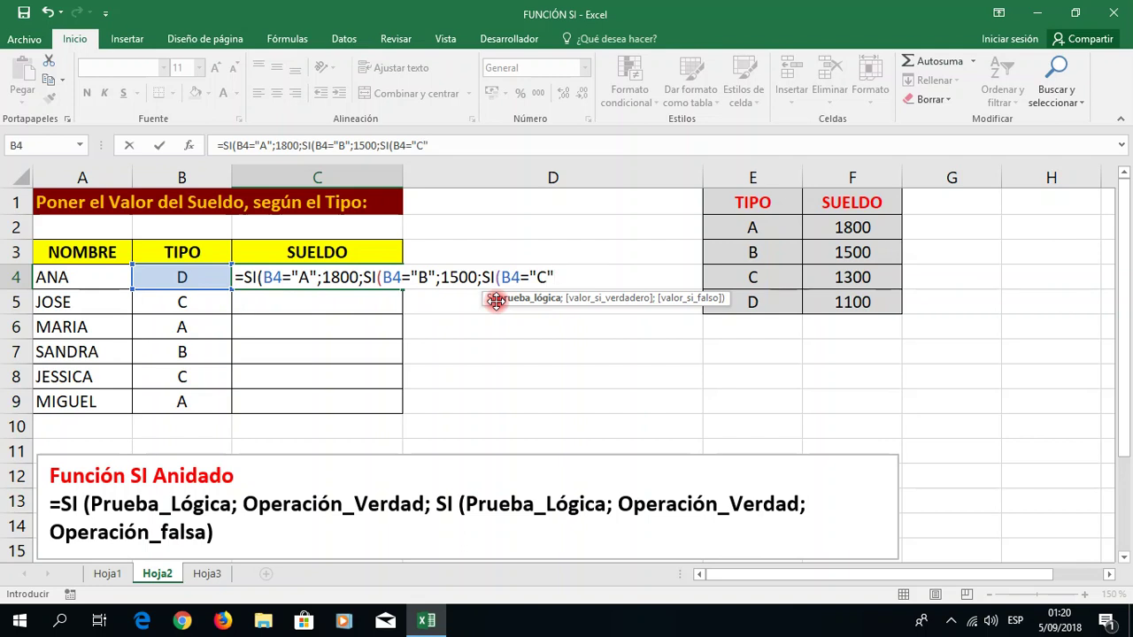
{"action": "type", "text": ";"}
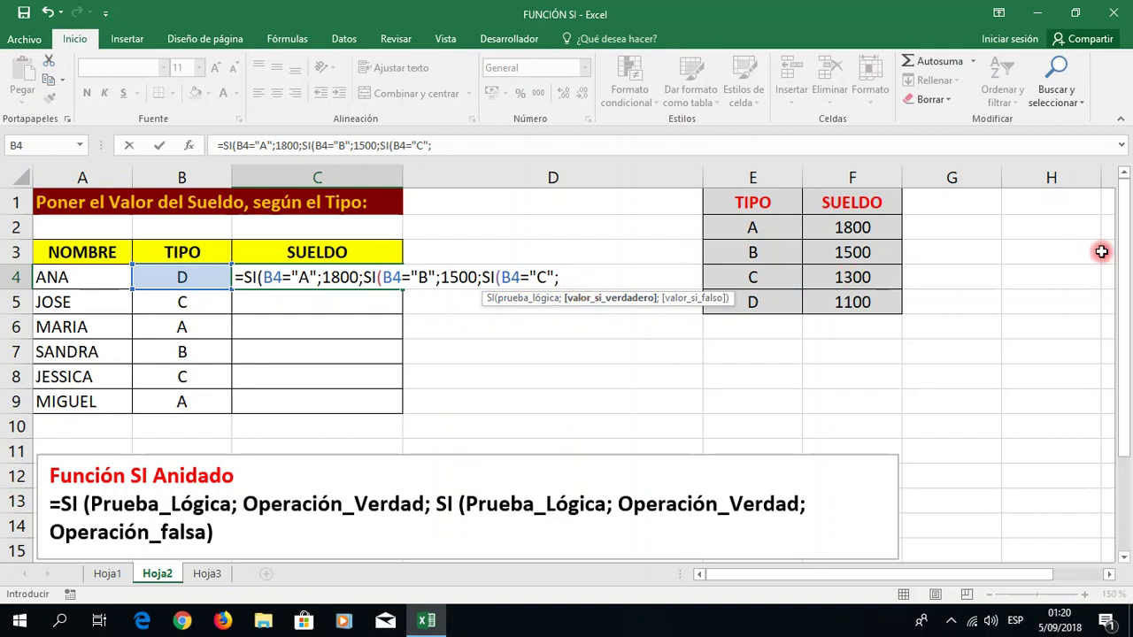
{"action": "type", "text": "1300"}
{"action": "type", "text": ";"}
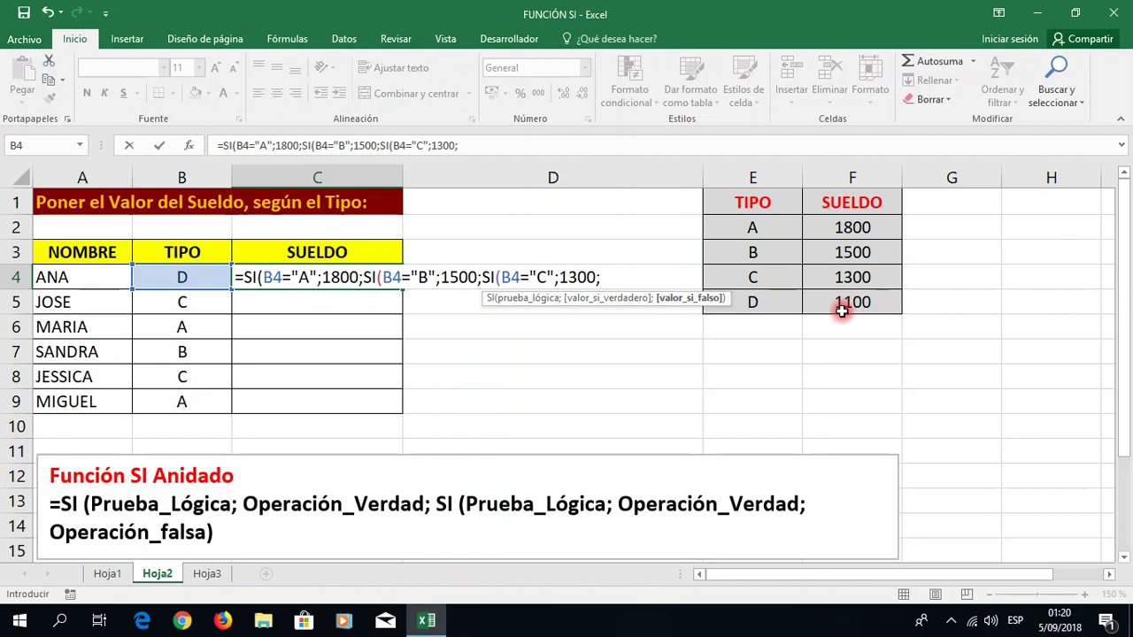
{"action": "type", "text": "1100"}
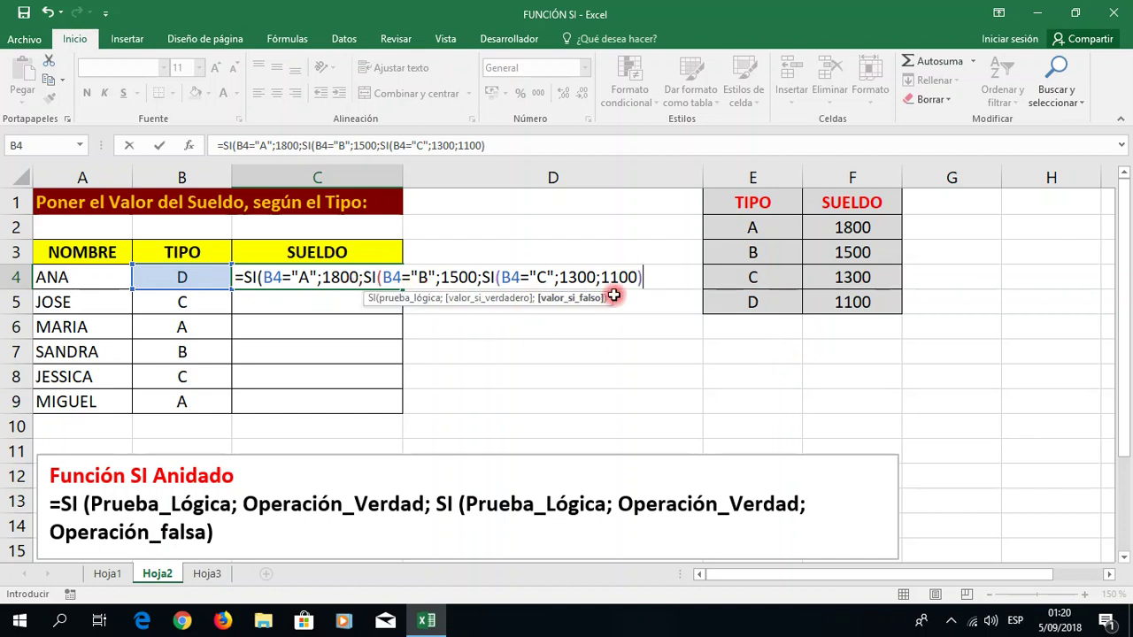
{"action": "type", "text": ")"}
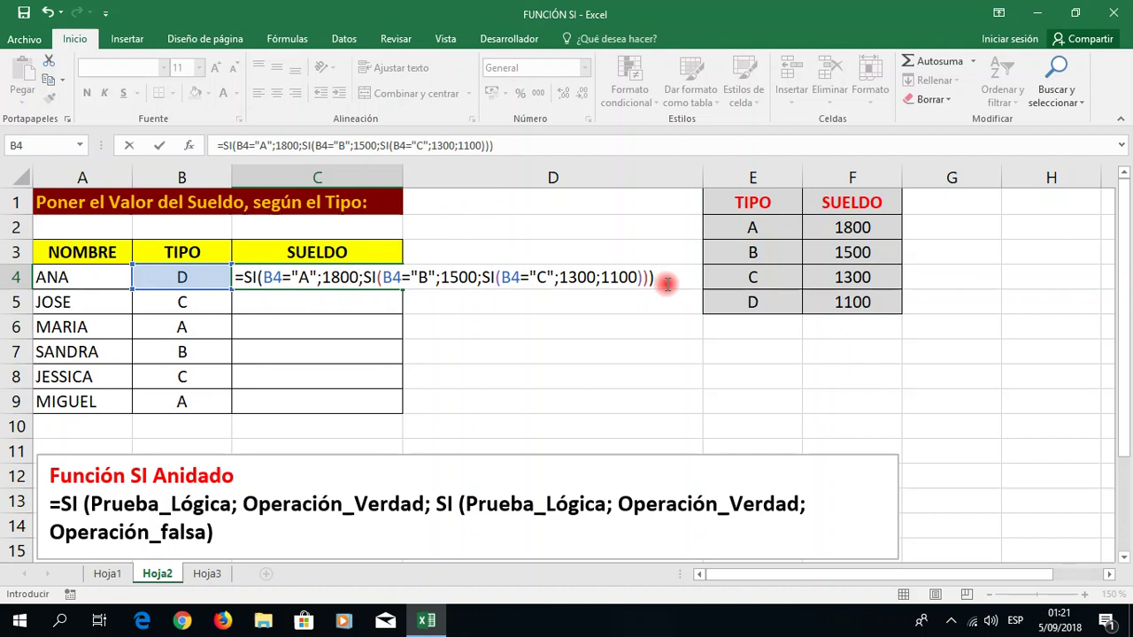
{"action": "key", "text": "Return"}
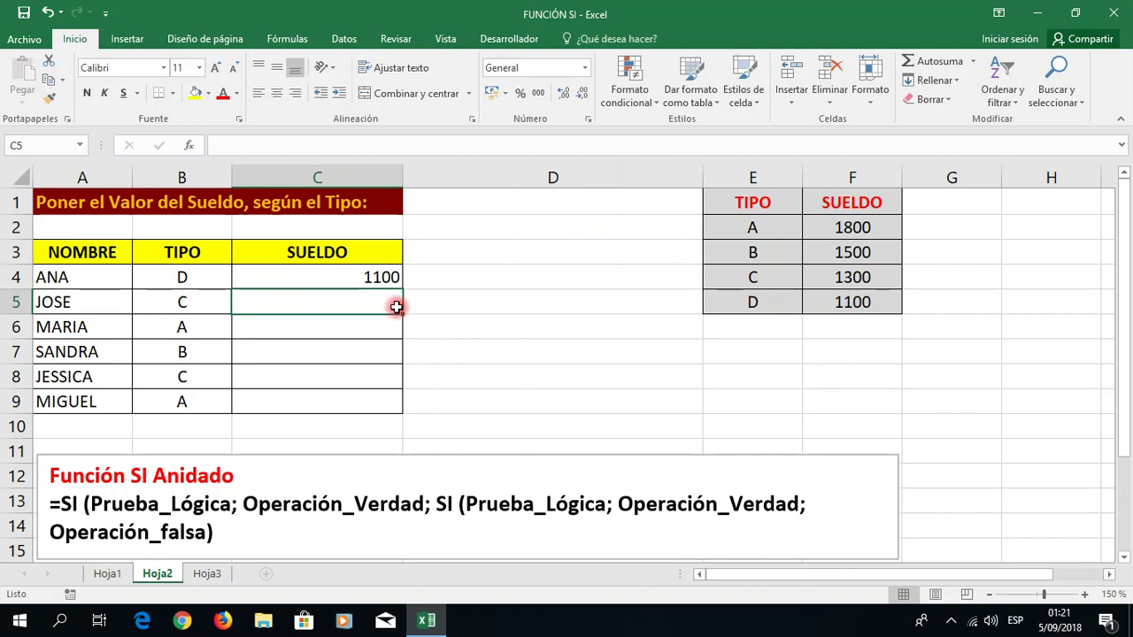
{"action": "left_click", "coordinate": [375, 279]}
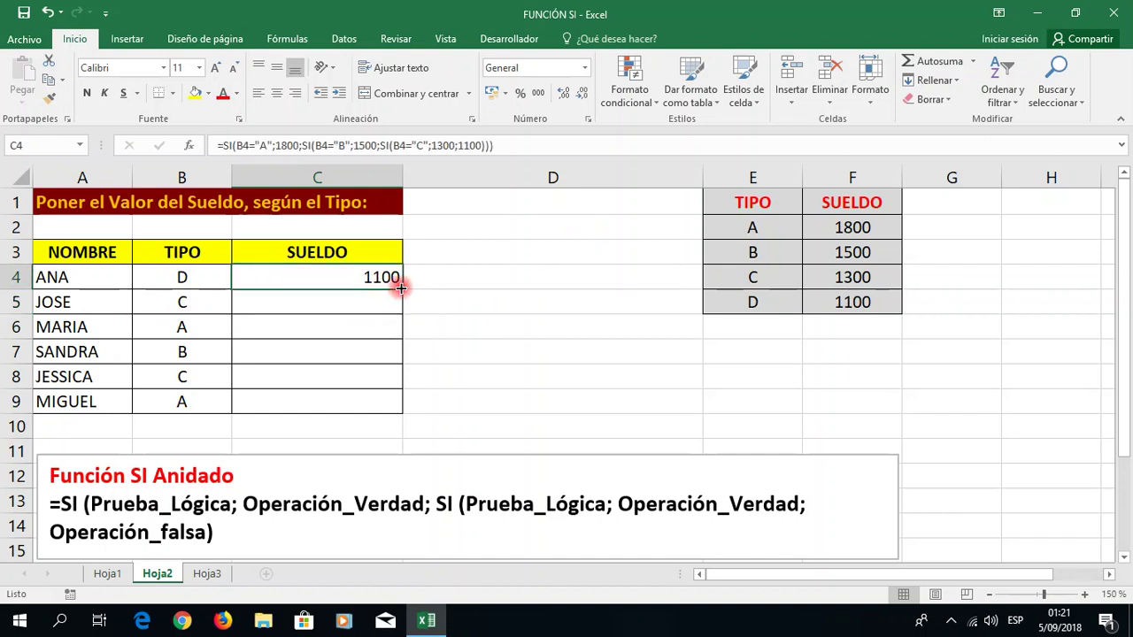
- Fill the C4 salary formula down to C9, giving 1100, 1300, 1800, 1500, 1300, 1800
{"action": "left_click_drag", "start_coordinate": [402, 287], "coordinate": [387, 404]}
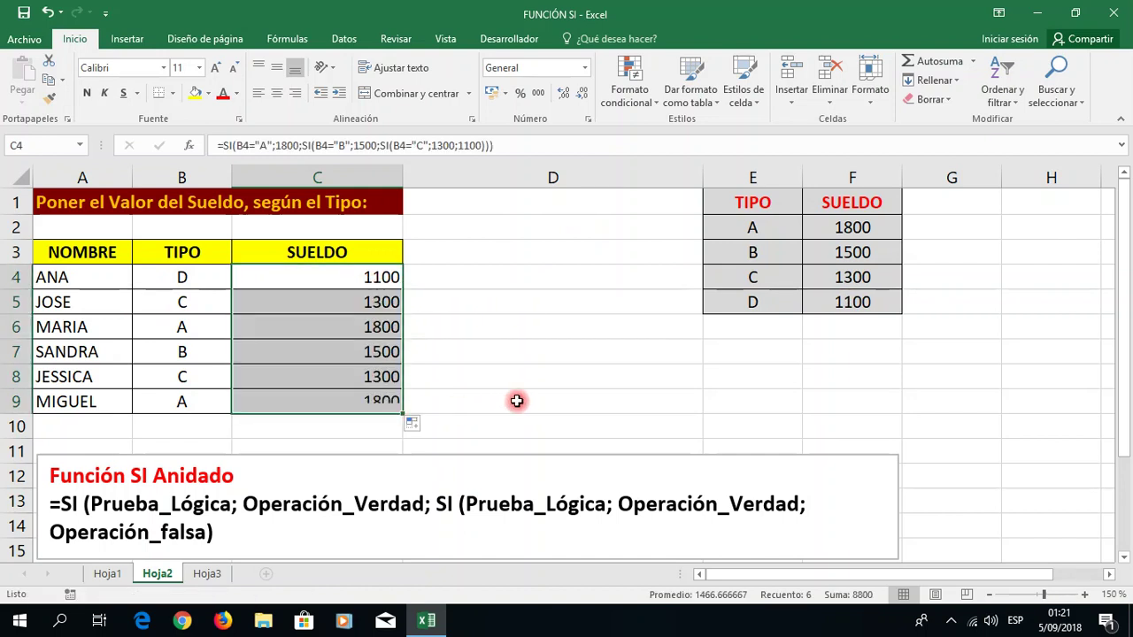
{"action": "left_click", "coordinate": [527, 398]}
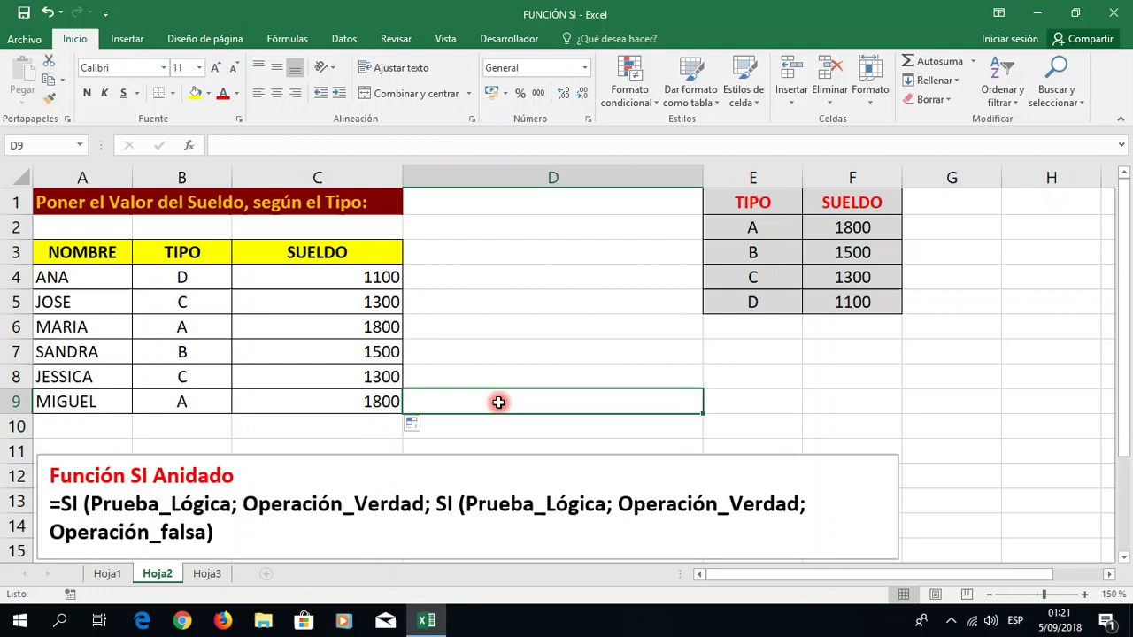
- On Hoja3, zoom in on the tables, widen column D and select CARMEN's CARRERA cell C4
{"action": "left_click", "coordinate": [206, 573]}
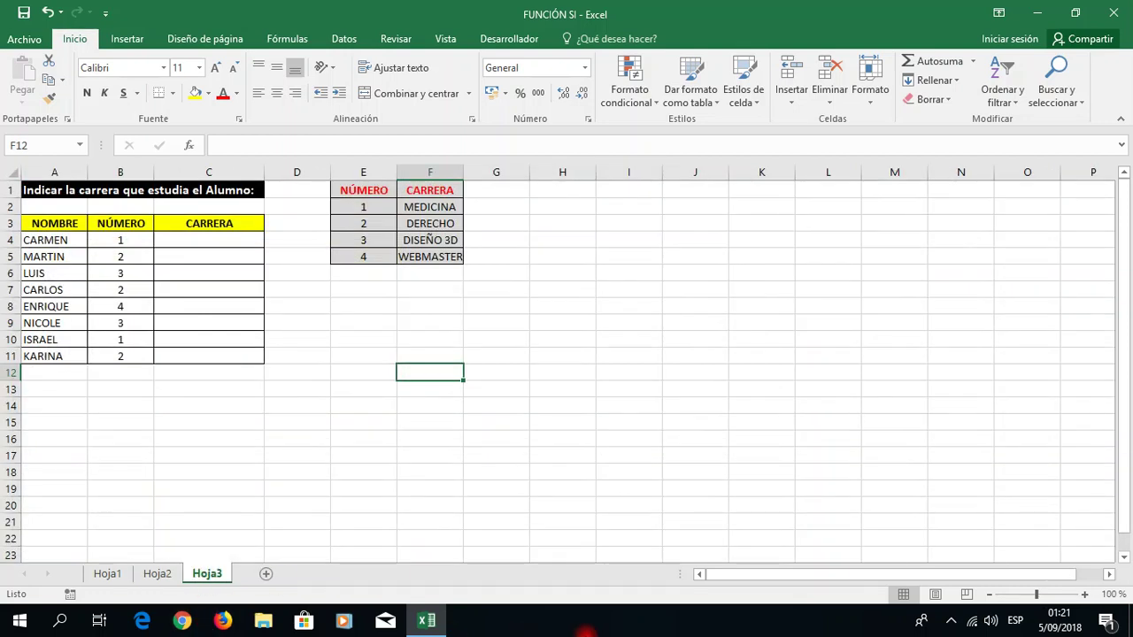
{"action": "left_click", "coordinate": [1083, 594]}
{"action": "left_click", "coordinate": [1083, 594]}
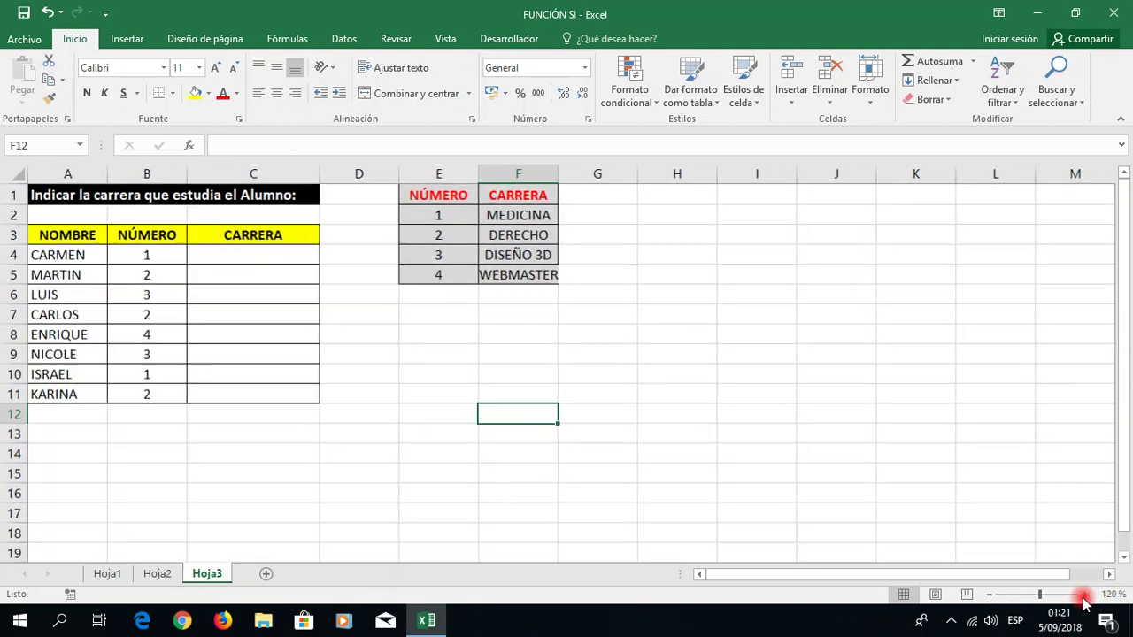
{"action": "left_click", "coordinate": [1083, 594]}
{"action": "left_click", "coordinate": [1083, 595]}
{"action": "left_click", "coordinate": [1083, 595]}
{"action": "left_click", "coordinate": [1083, 594]}
{"action": "left_click", "coordinate": [1083, 595]}
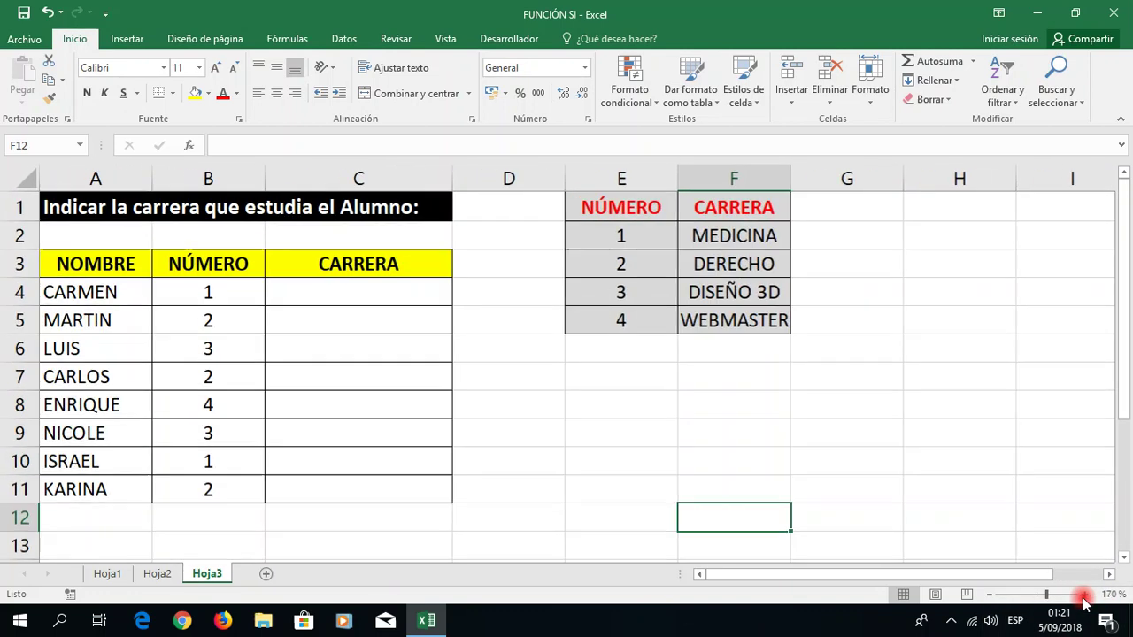
{"action": "left_click", "coordinate": [1083, 595]}
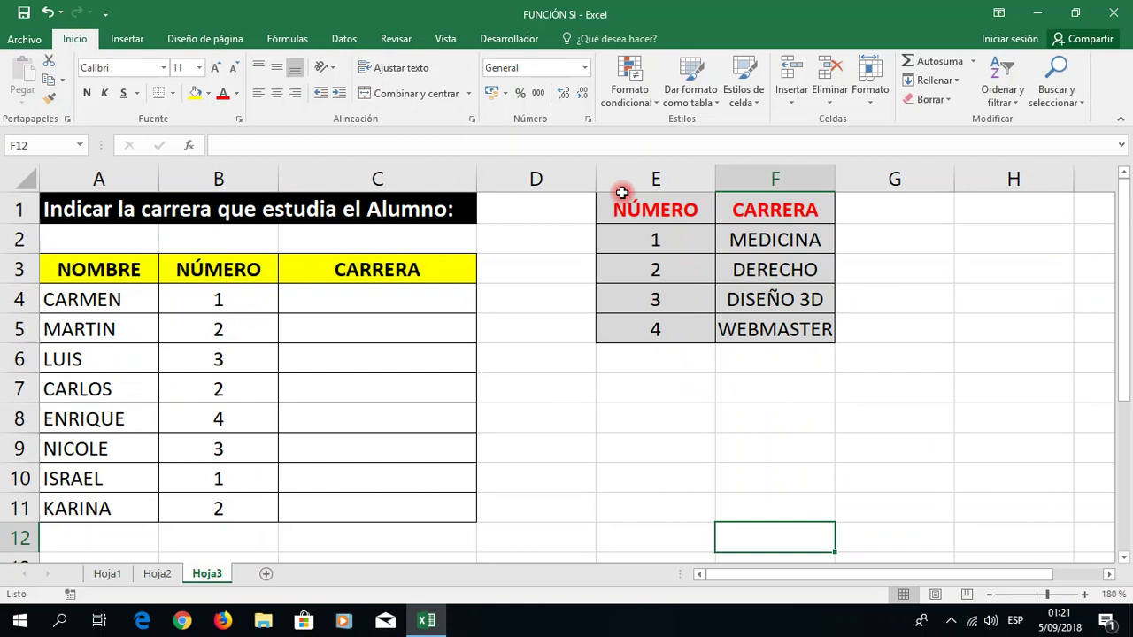
{"action": "left_click_drag", "start_coordinate": [597, 177], "coordinate": [854, 185]}
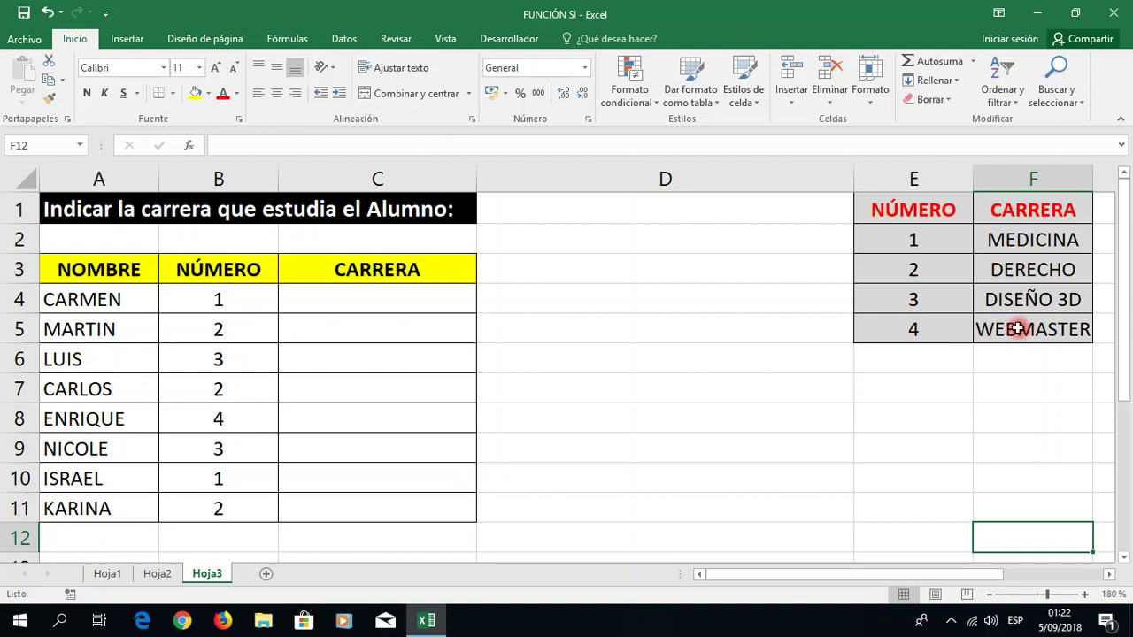
{"action": "left_click", "coordinate": [341, 296]}
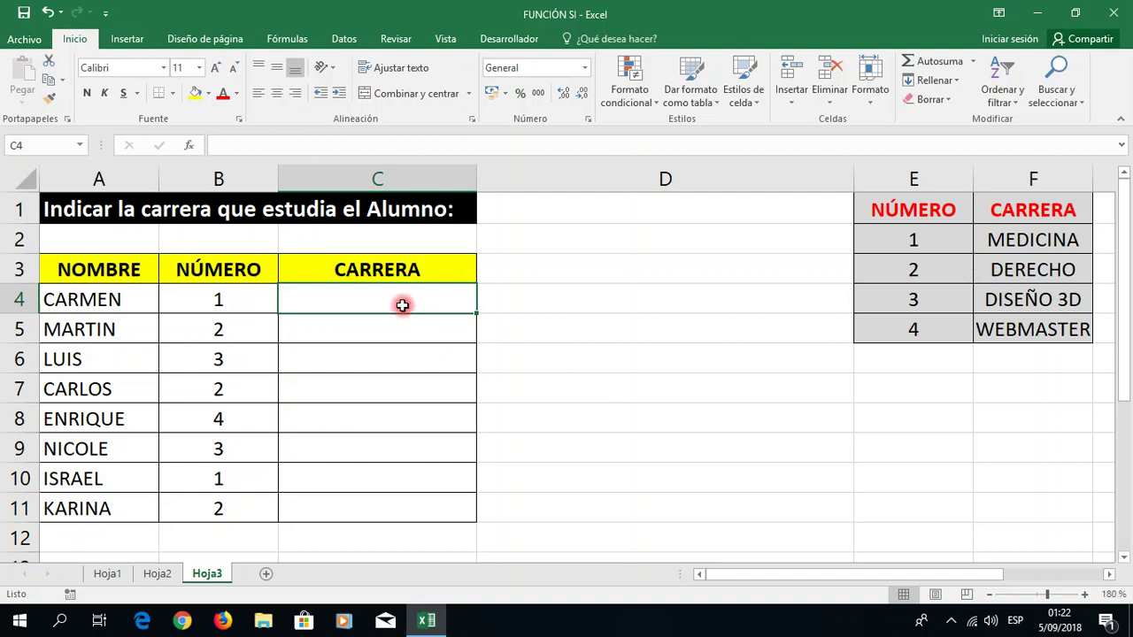
- Enter =SI(B4=1;"MEDICINA";SI( in C4 to return MEDICINA for number 1
{"action": "type", "text": "="}
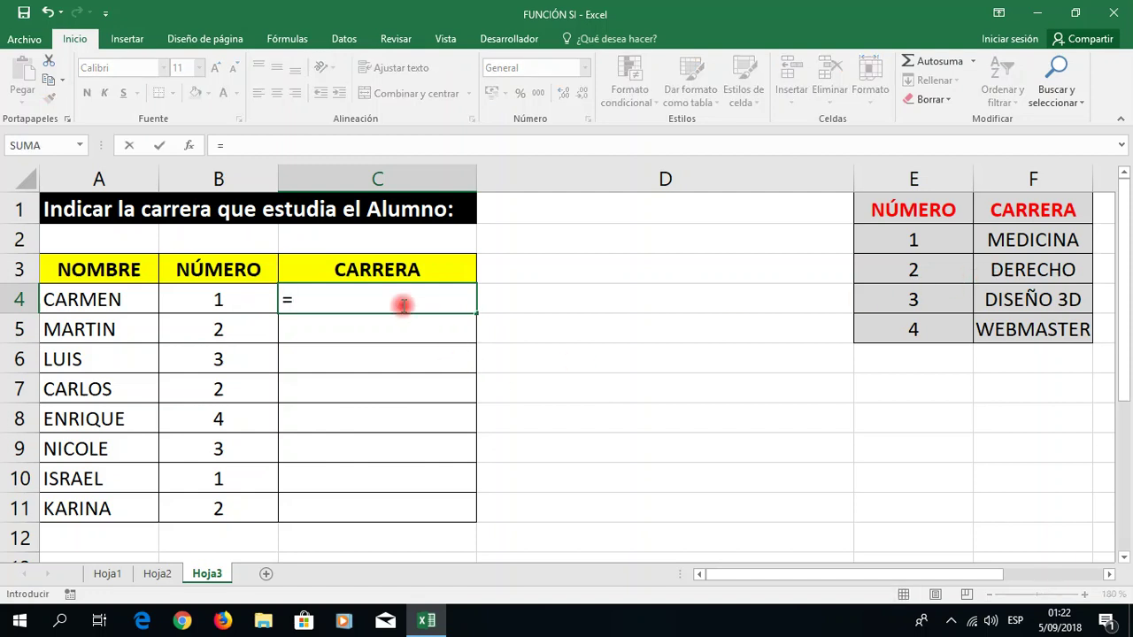
{"action": "type", "text": "SI"}
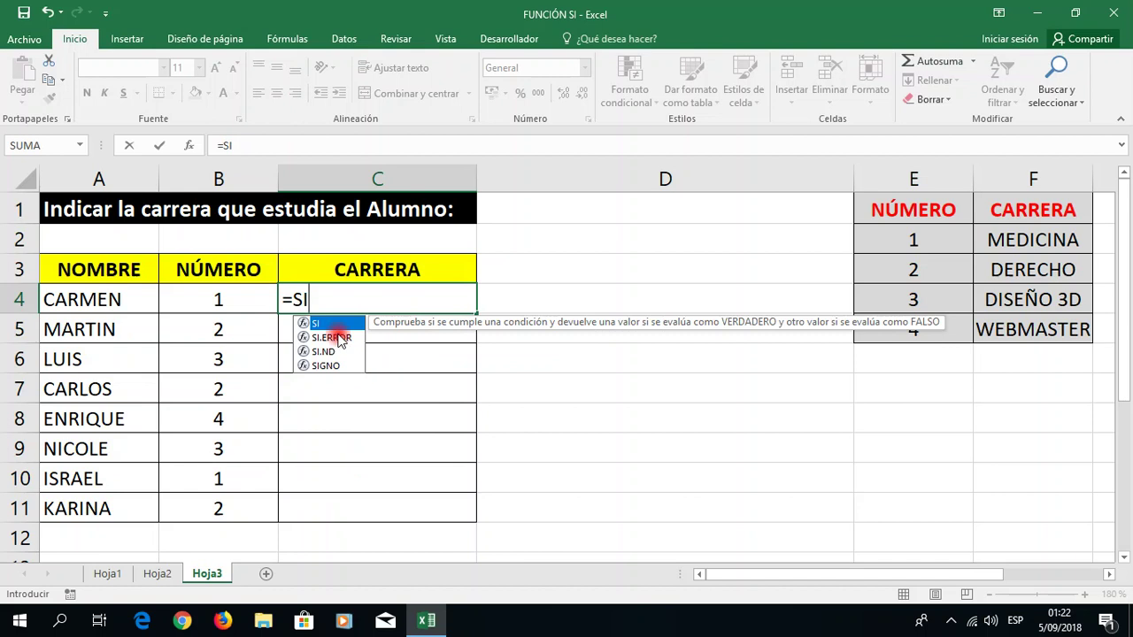
{"action": "double_click", "coordinate": [320, 324]}
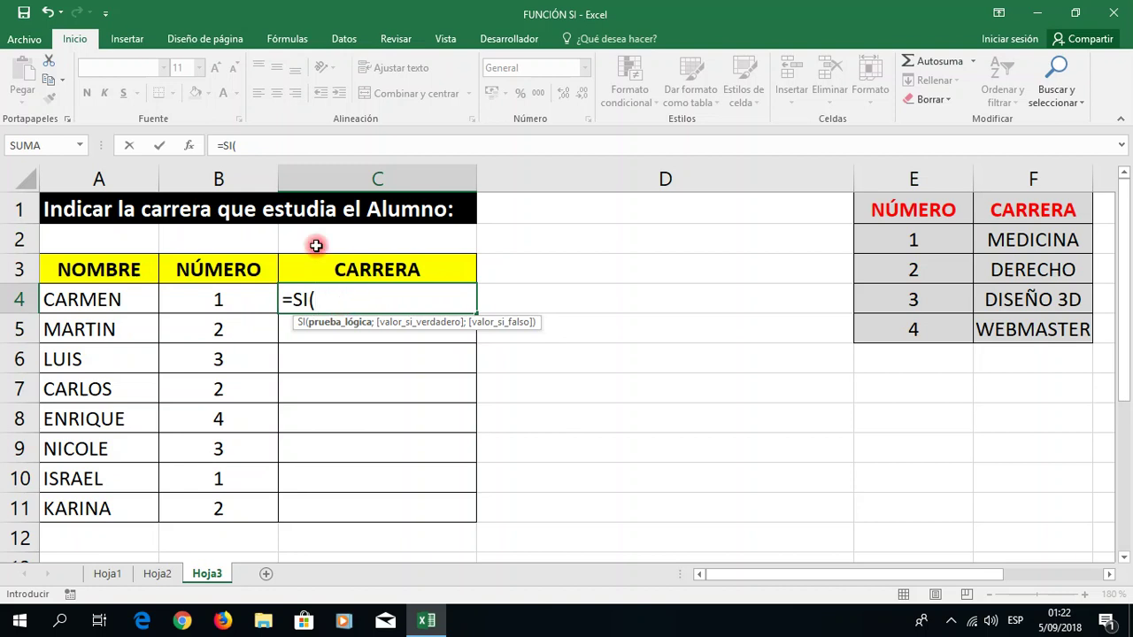
{"action": "left_click", "coordinate": [237, 298]}
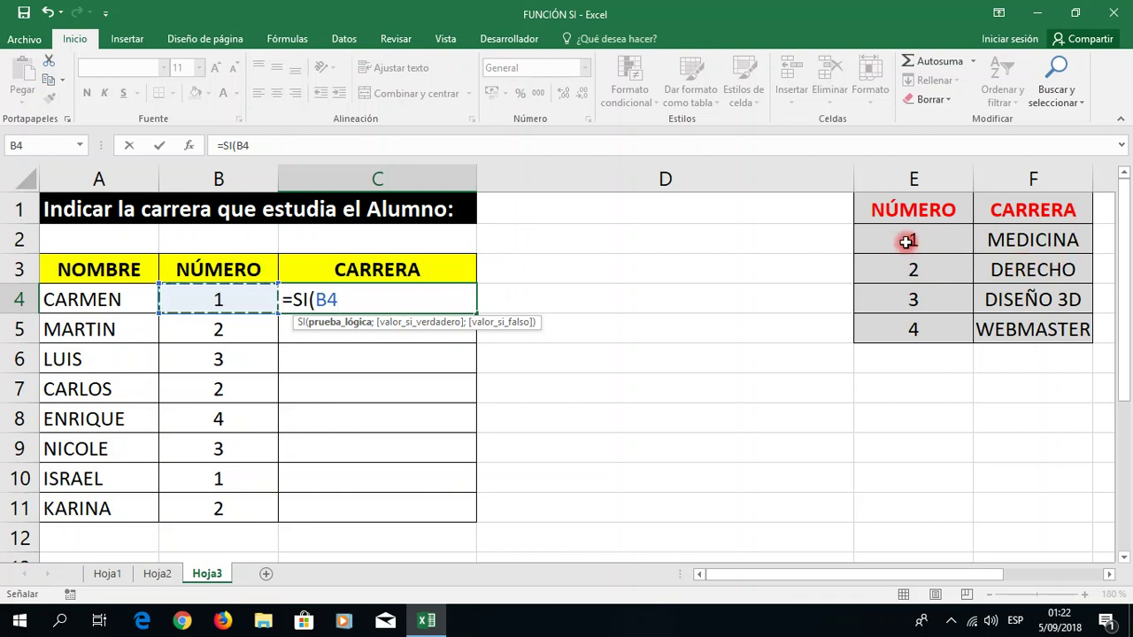
{"action": "type", "text": "="}
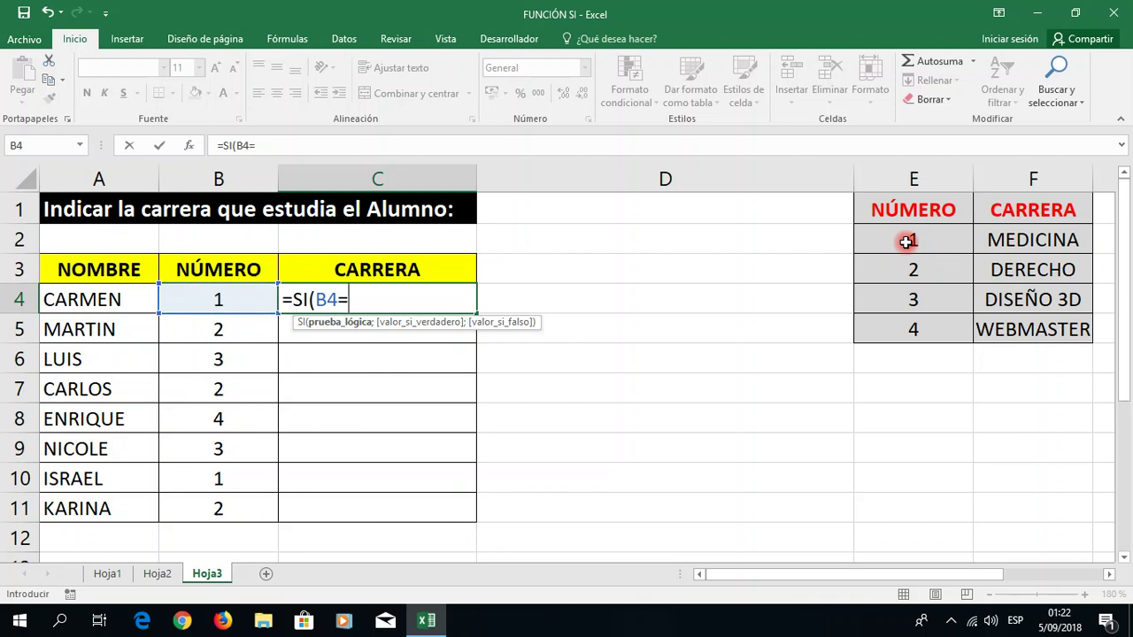
{"action": "type", "text": "1"}
{"action": "type", "text": ";"}
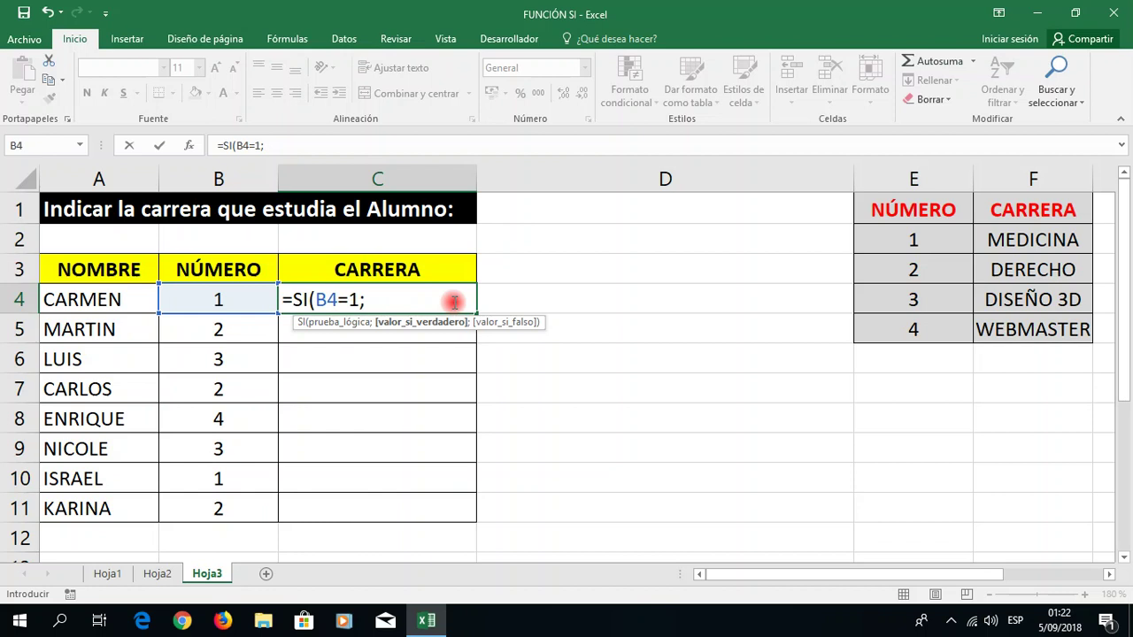
{"action": "type", "text": "\"MEDICINA"}
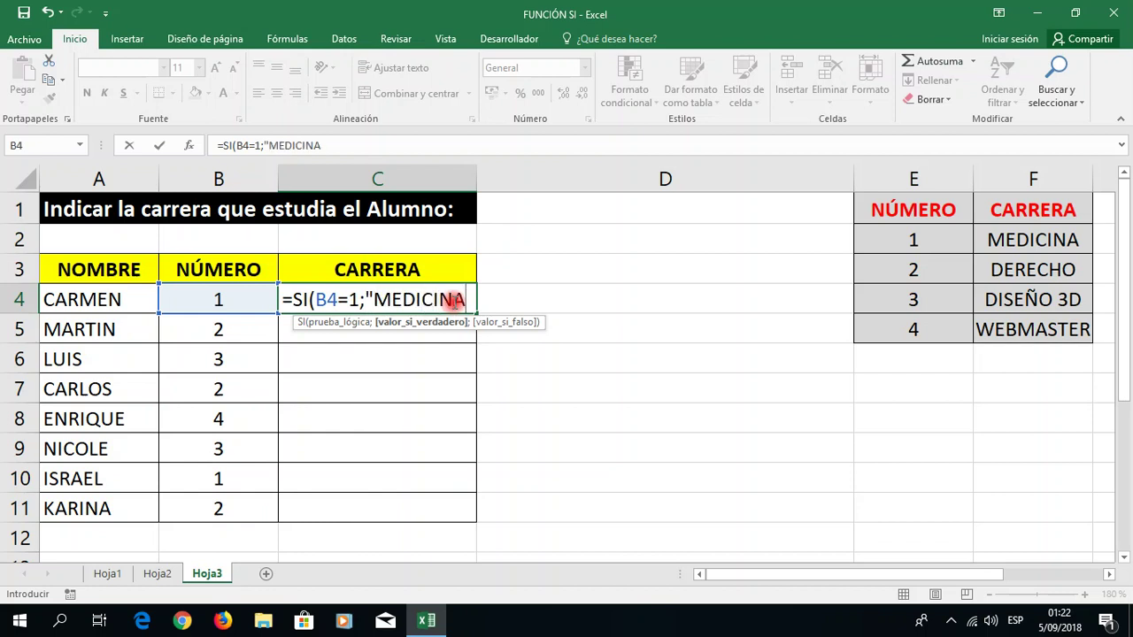
{"action": "type", "text": "\""}
{"action": "type", "text": ";"}
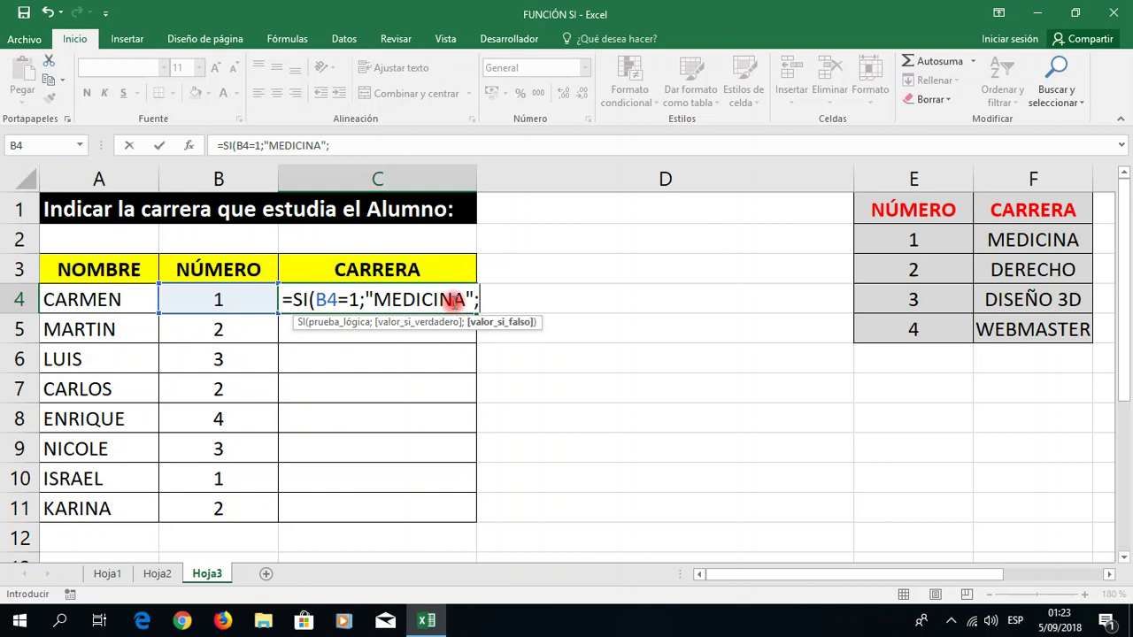
{"action": "type", "text": "S"}
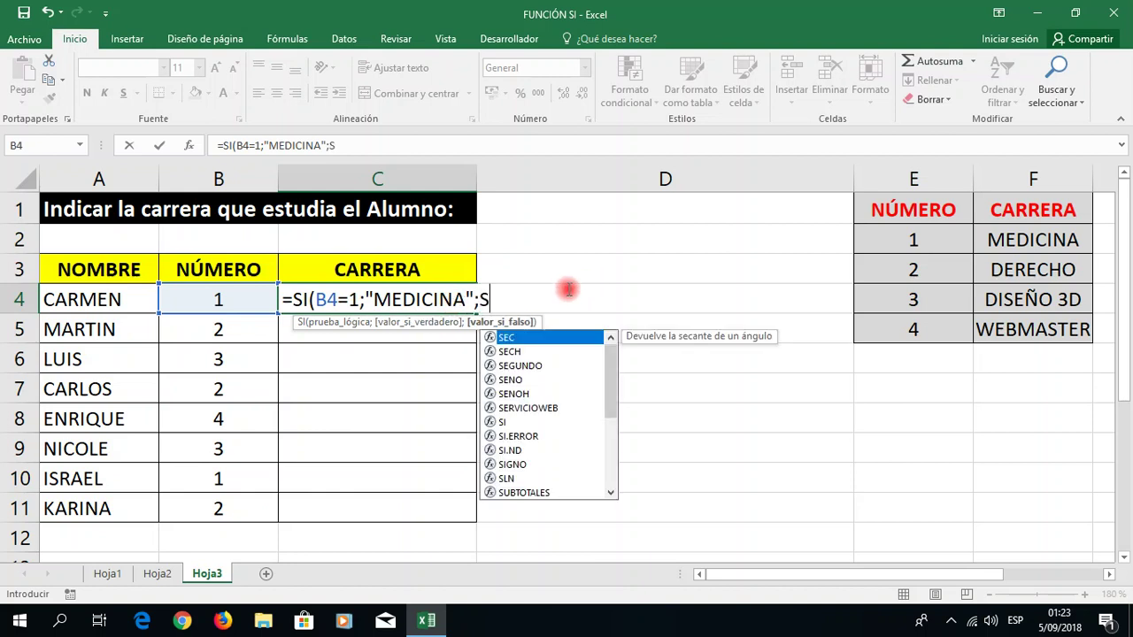
{"action": "type", "text": "I("}
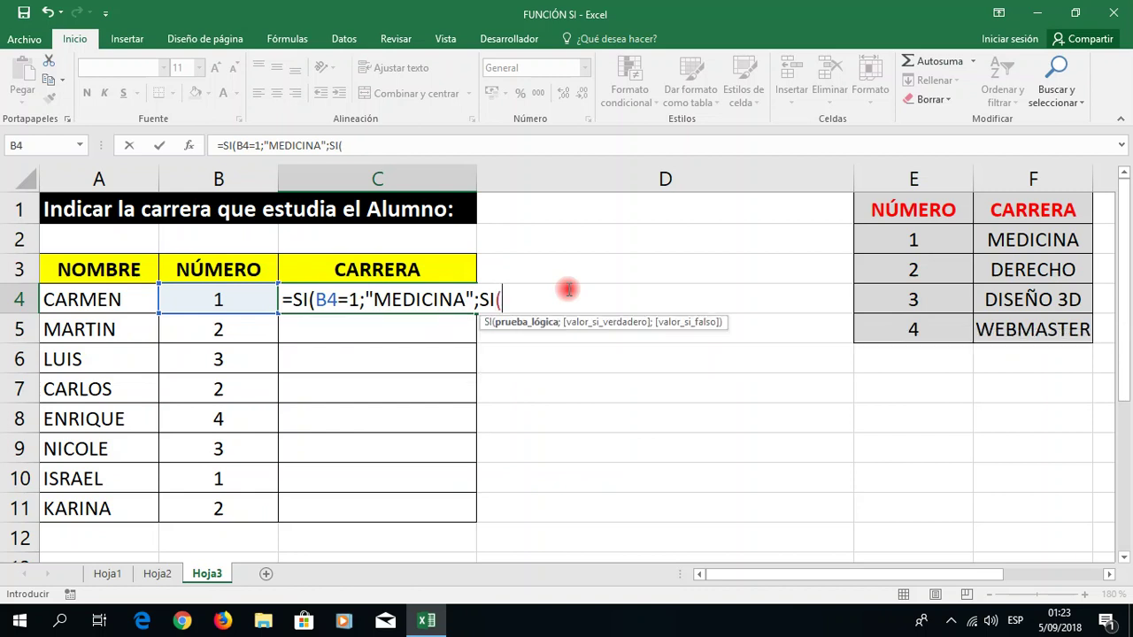
- Add the nested test returning DERECHO when B4=2, then begin the B4=3 condition
{"action": "left_click", "coordinate": [223, 298]}
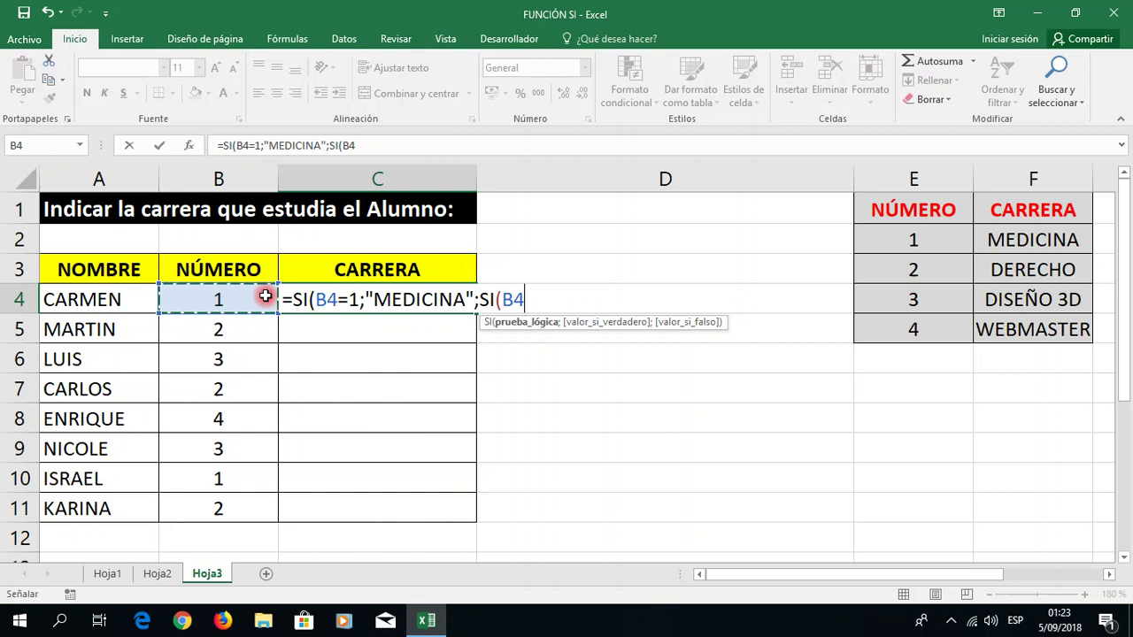
{"action": "type", "text": "=2"}
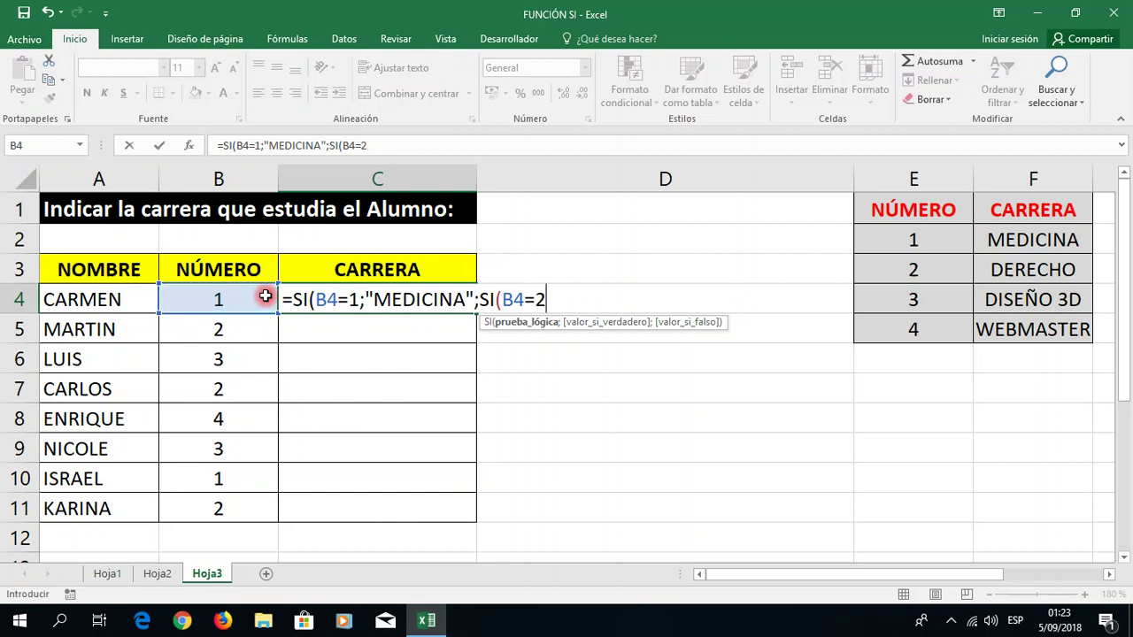
{"action": "type", "text": ";"}
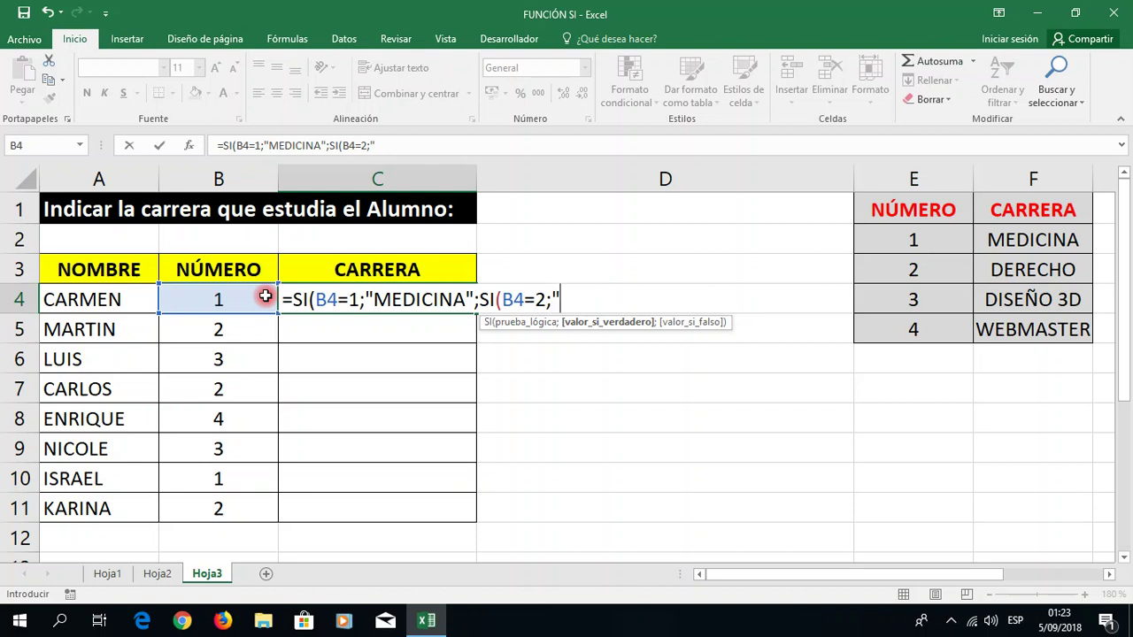
{"action": "type", "text": "DERECHO\""}
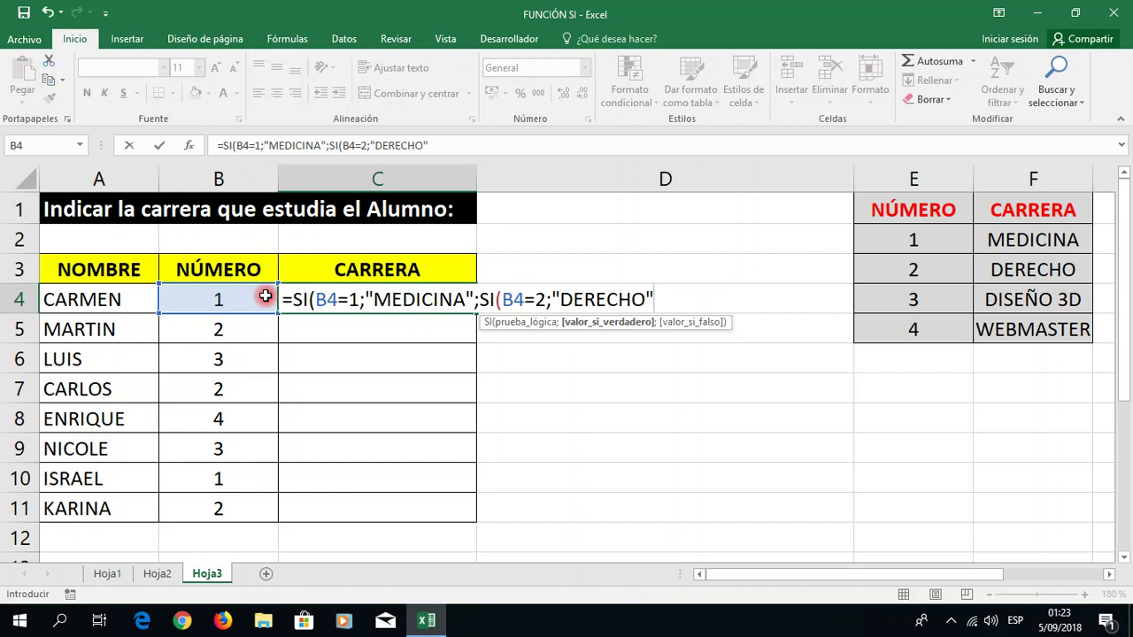
{"action": "type", "text": ";"}
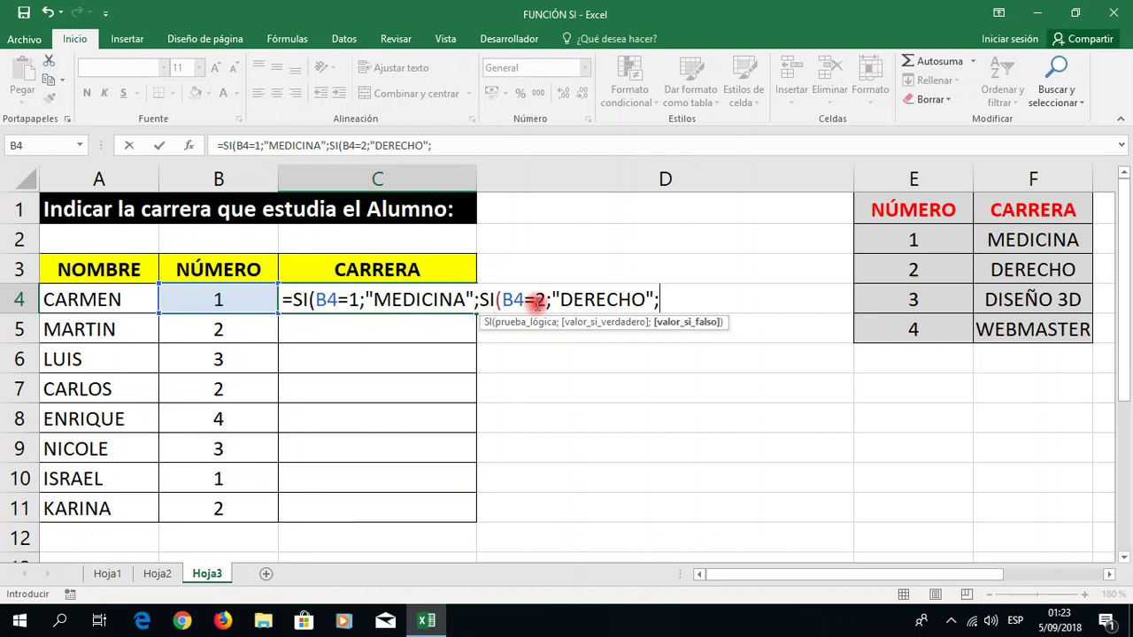
{"action": "type", "text": "S"}
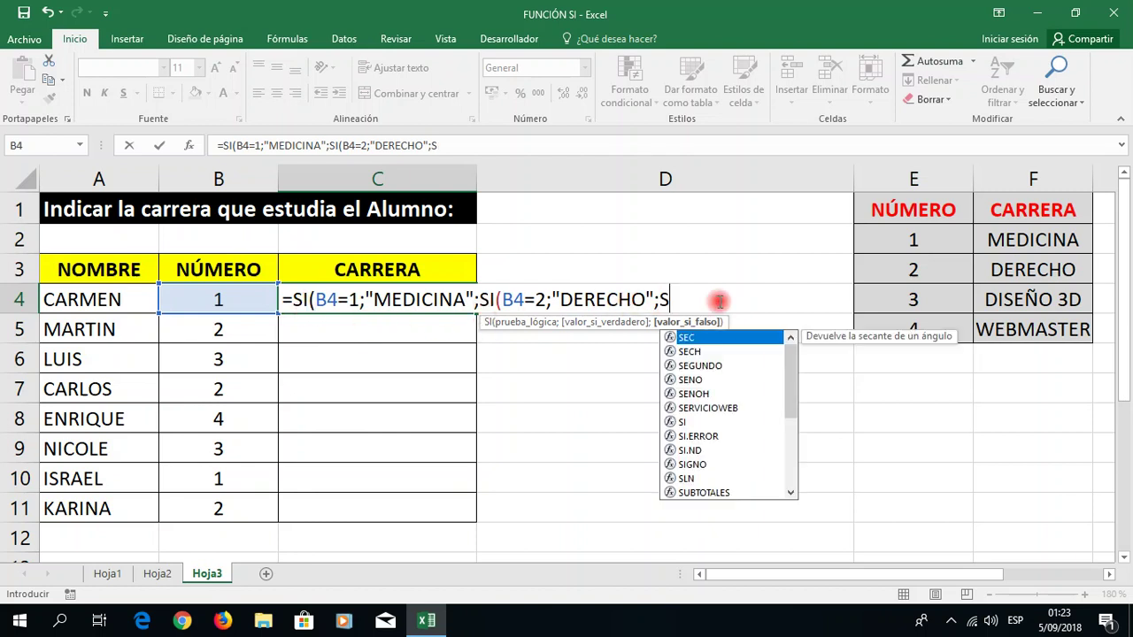
{"action": "type", "text": "I"}
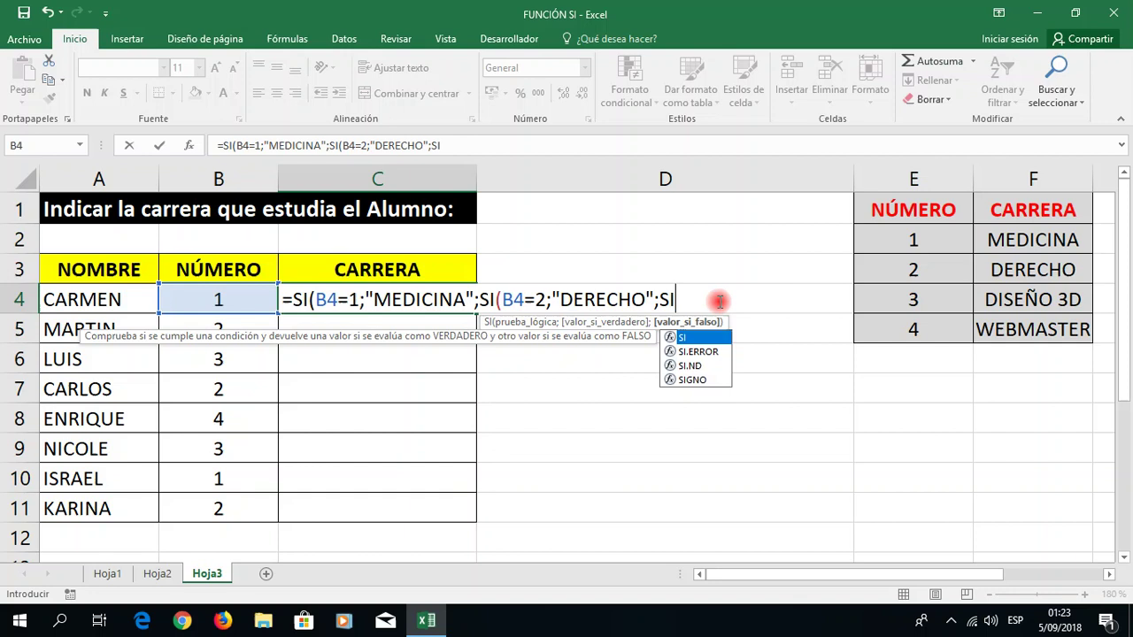
{"action": "type", "text": "("}
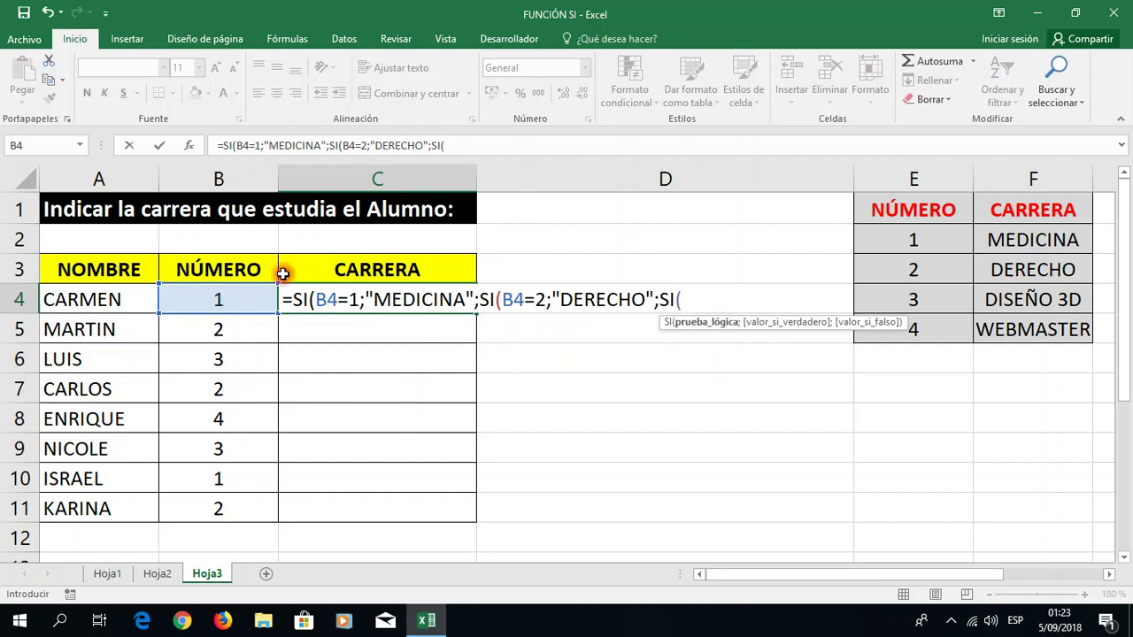
{"action": "left_click", "coordinate": [213, 300]}
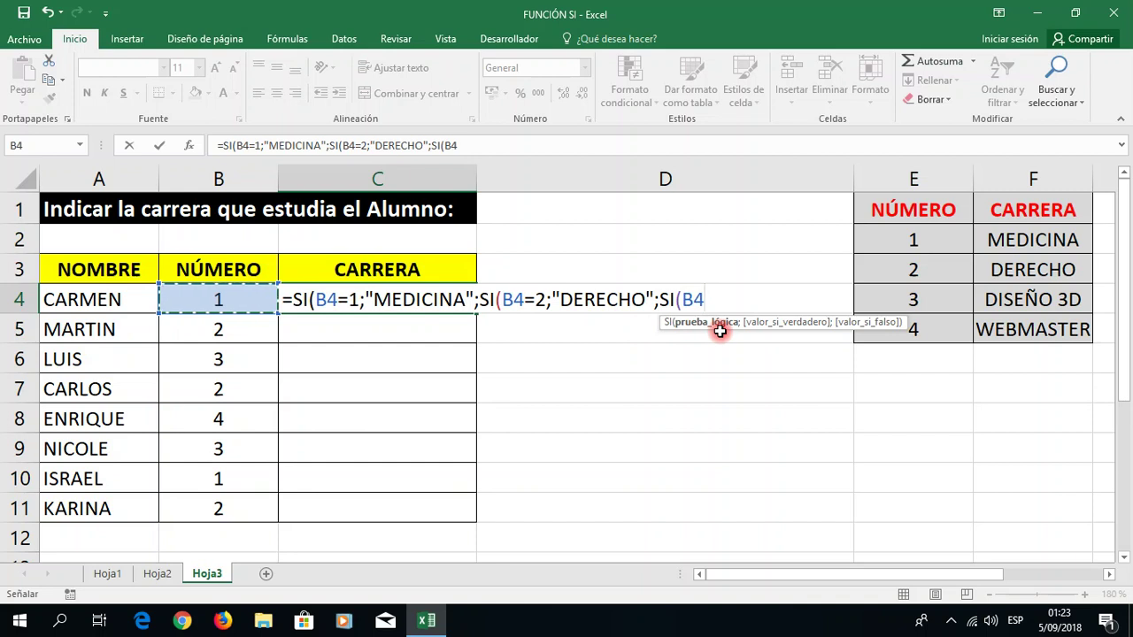
{"action": "type", "text": "=3"}
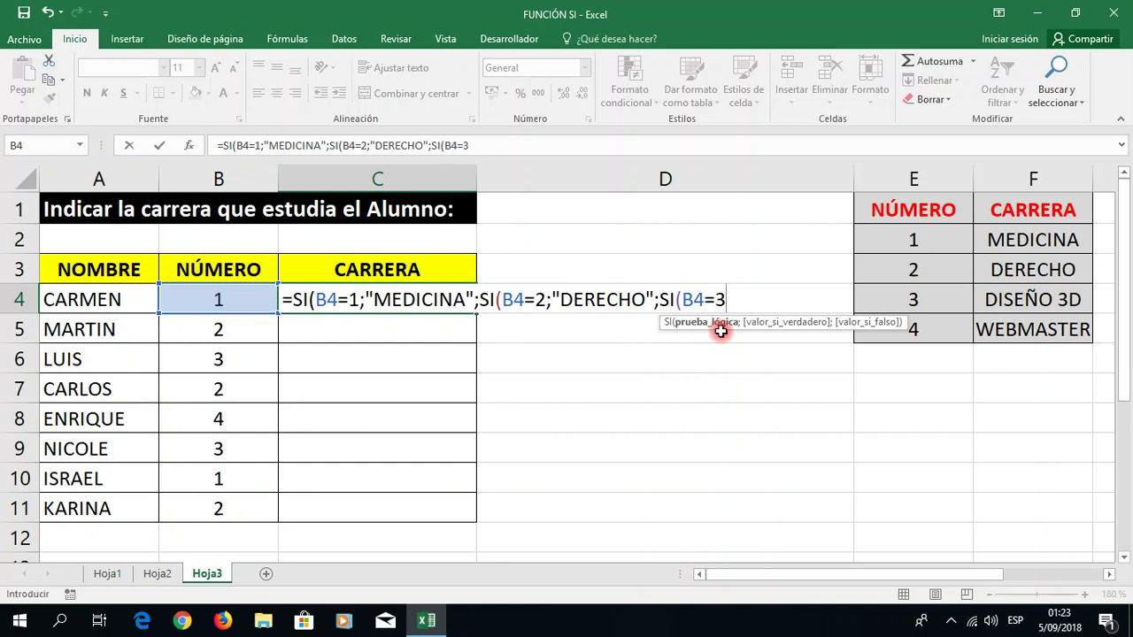
{"action": "type", "text": ";#"}
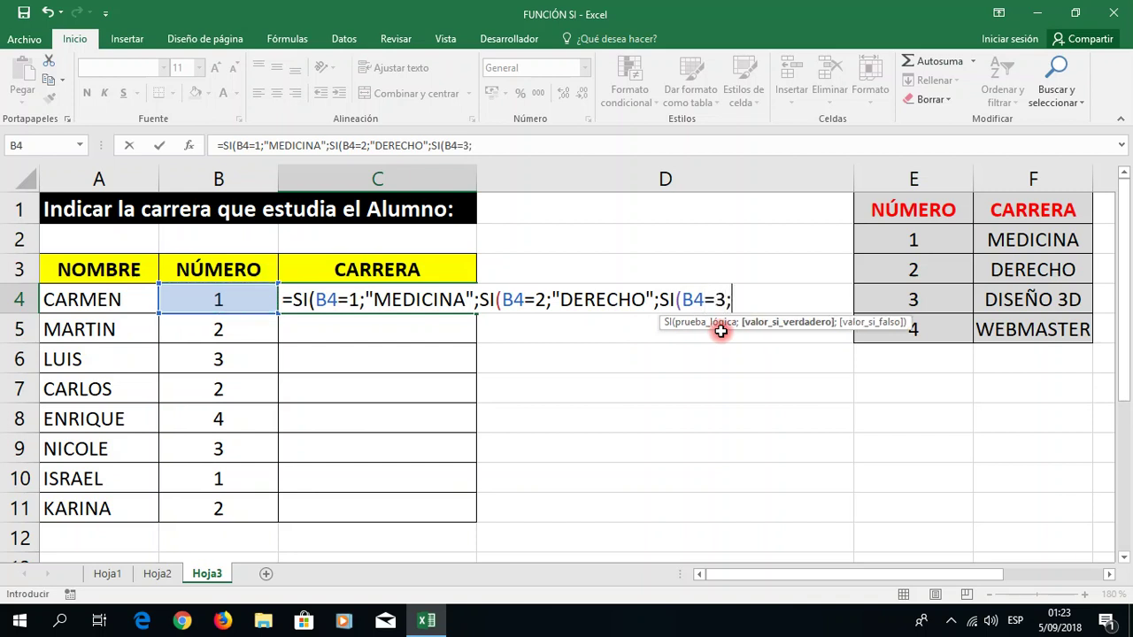
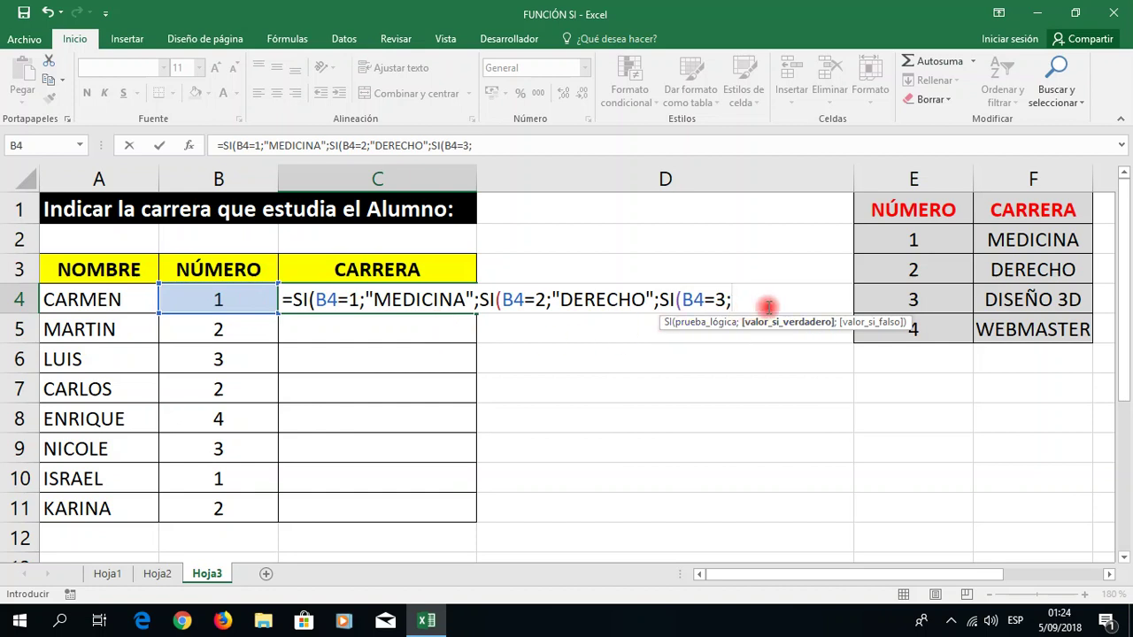
- Finish C4's nested SI formula with the DISEÑO 3D and WEBMASTER branches and enter it
{"action": "type", "text": "#"}
{"action": "key", "text": "BackSpace"}
{"action": "type", "text": "\""}
{"action": "type", "text": "DISEÑO "}
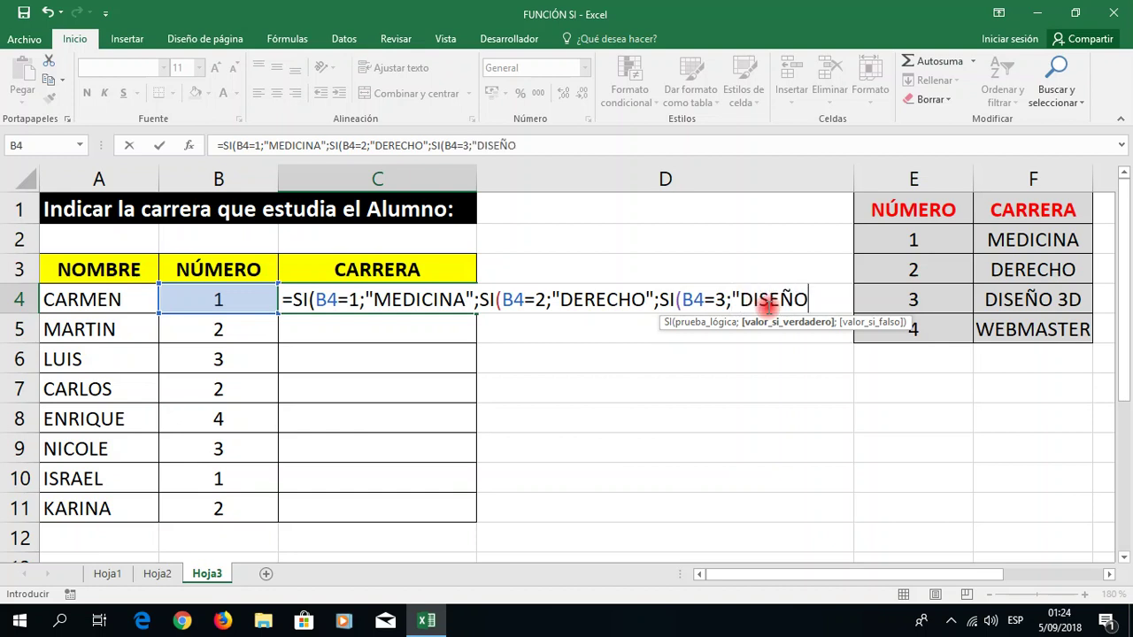
{"action": "type", "text": "3"}
{"action": "type", "text": "D\";"}
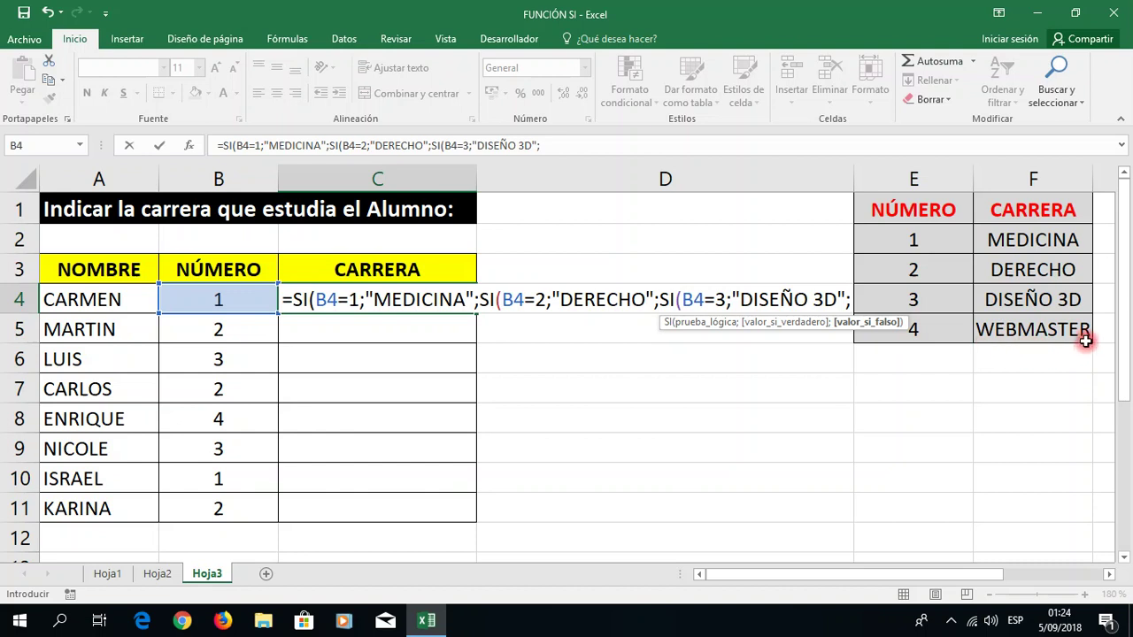
{"action": "type", "text": "\"WEBMASTER\""}
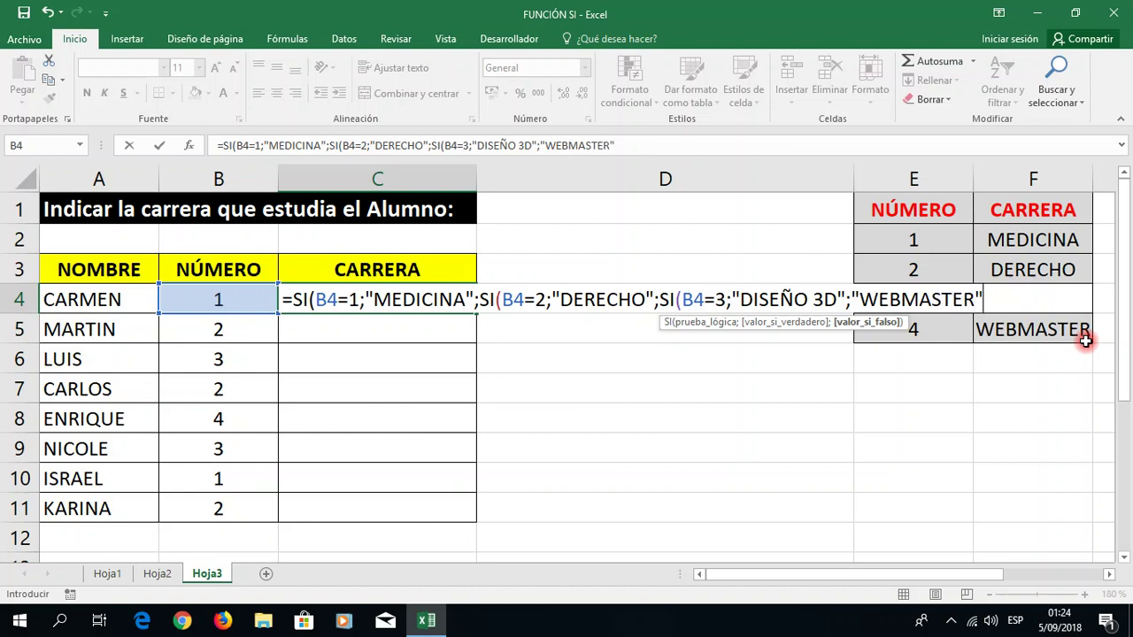
{"action": "type", "text": "))"}
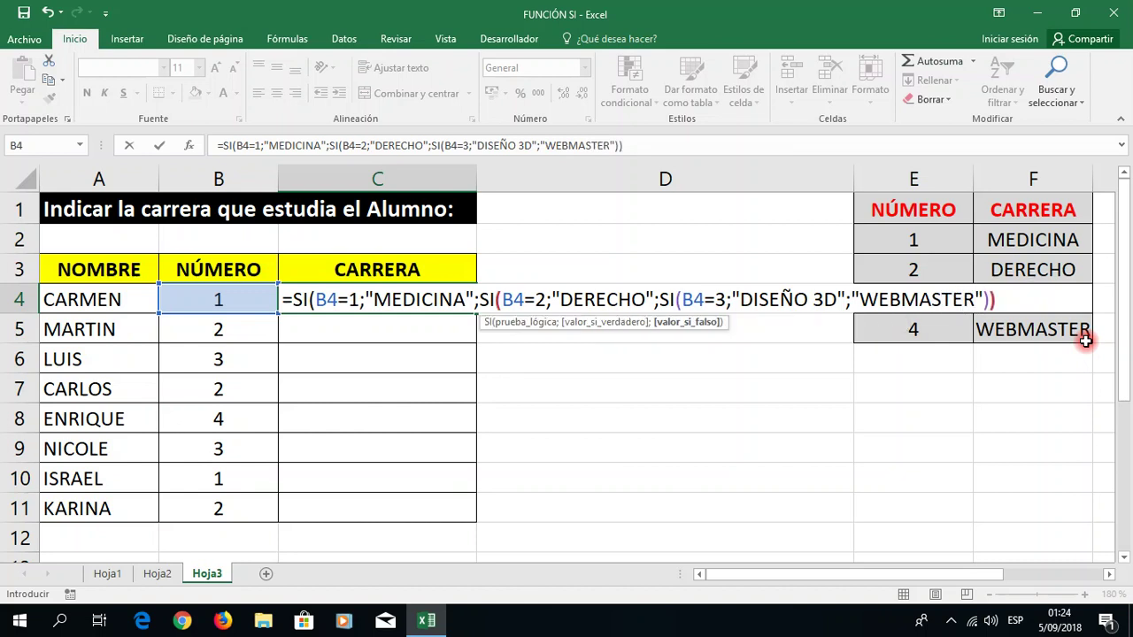
{"action": "type", "text": ")"}
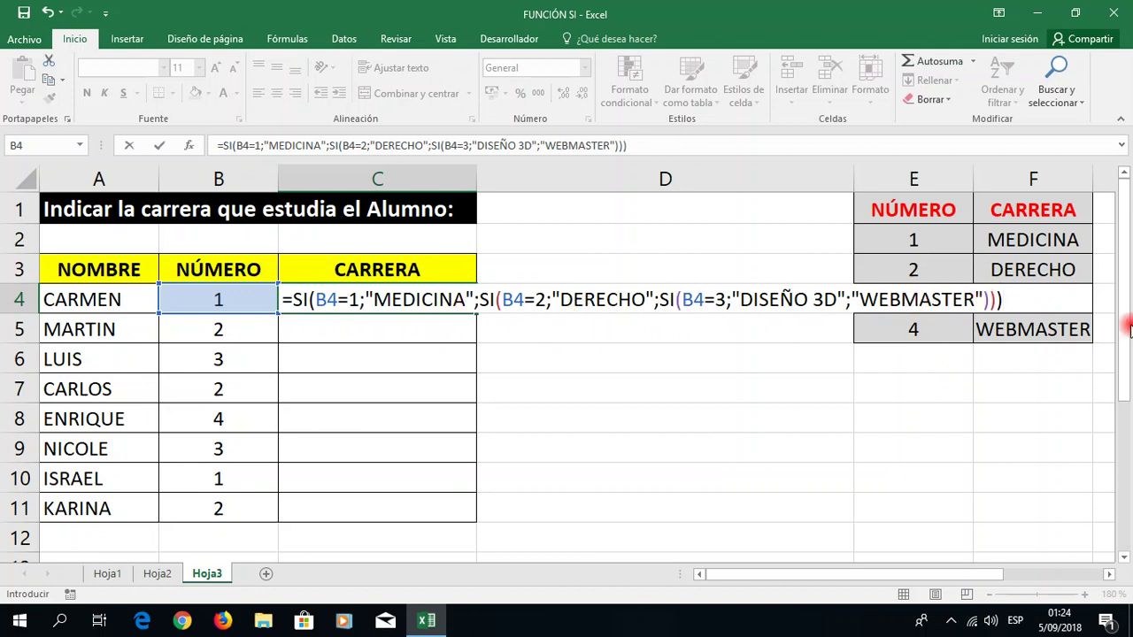
{"action": "key", "text": "Return"}
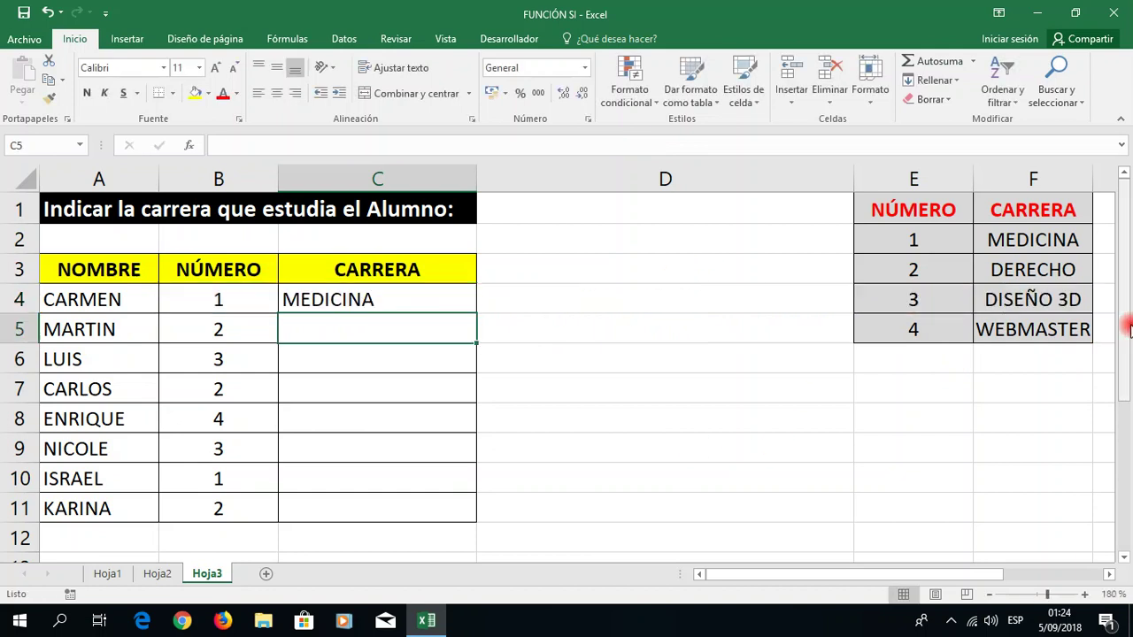
- Copy C4's career formula down to C11 and check the copied formula in C8
{"action": "left_click", "coordinate": [345, 299]}
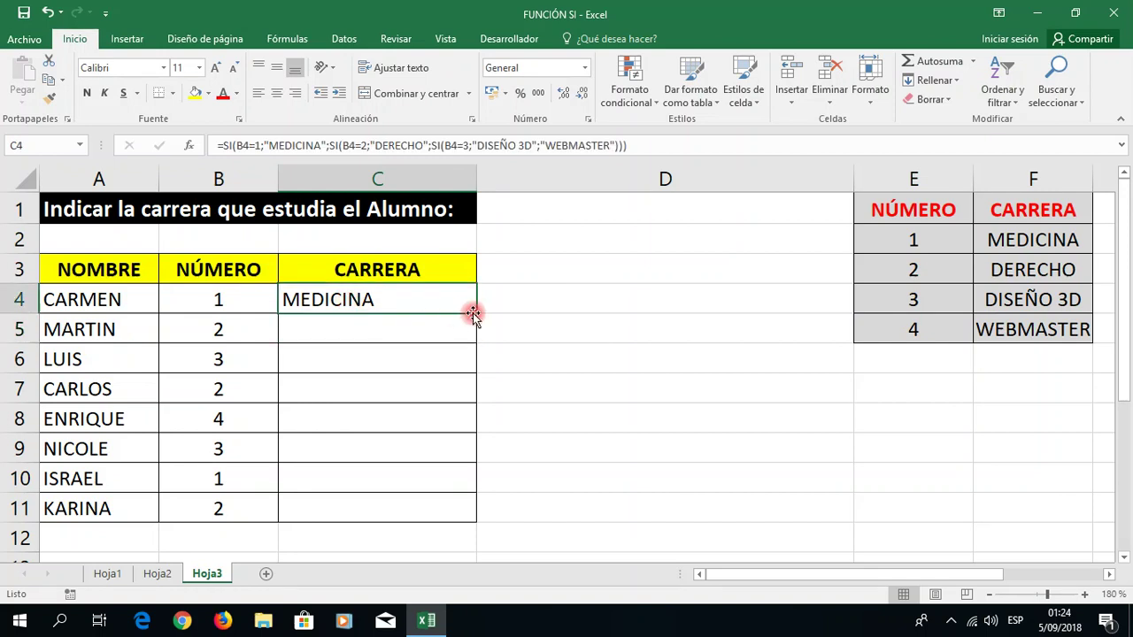
{"action": "left_click_drag", "start_coordinate": [466, 314], "coordinate": [494, 520]}
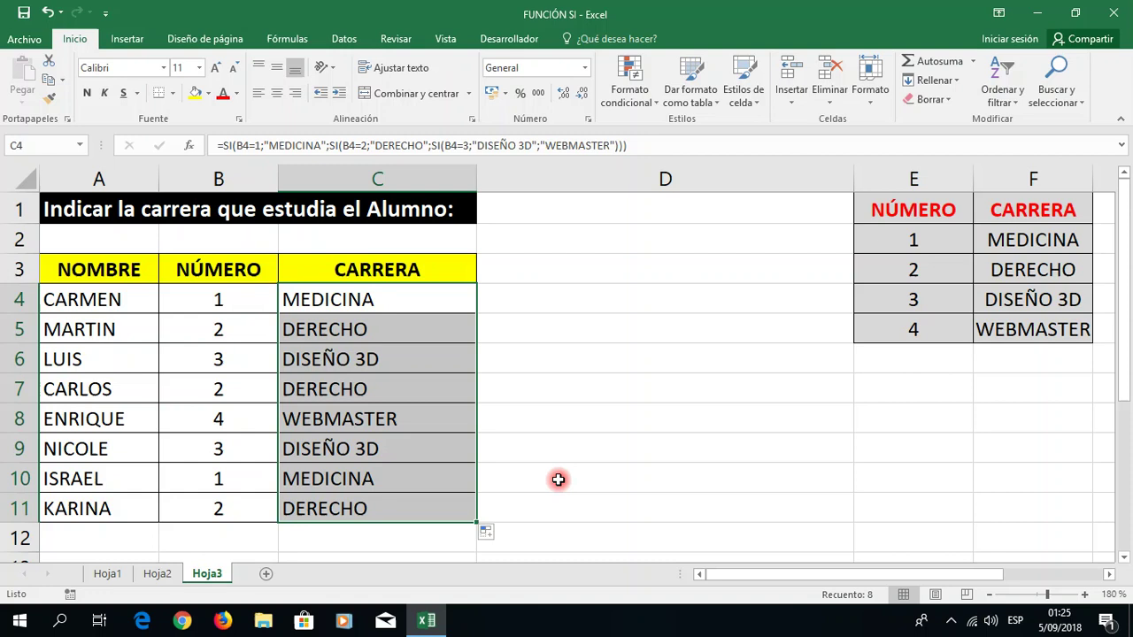
{"action": "left_click", "coordinate": [558, 479]}
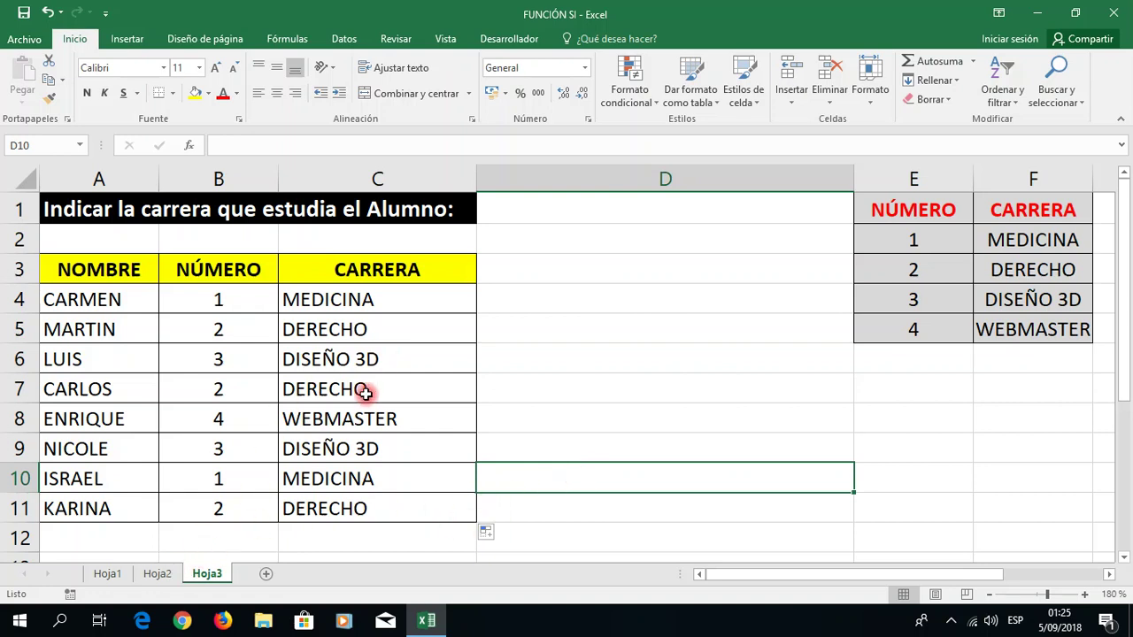
{"action": "left_click", "coordinate": [376, 422]}
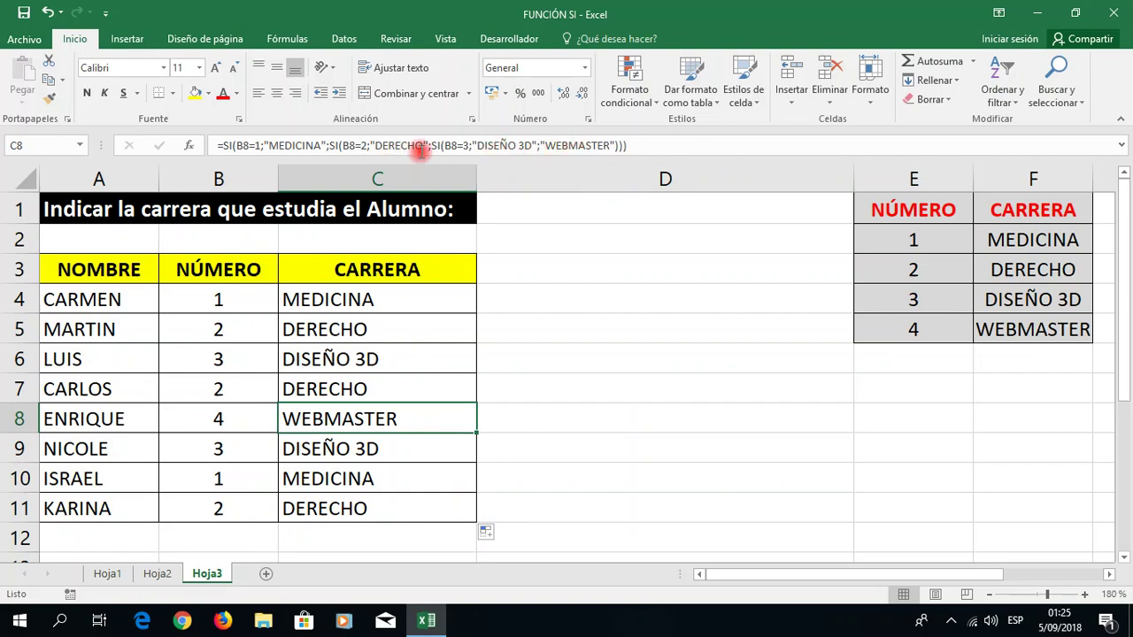
- On Hoja2, insert a new empty column D after SUELDO
{"action": "left_click", "coordinate": [156, 573]}
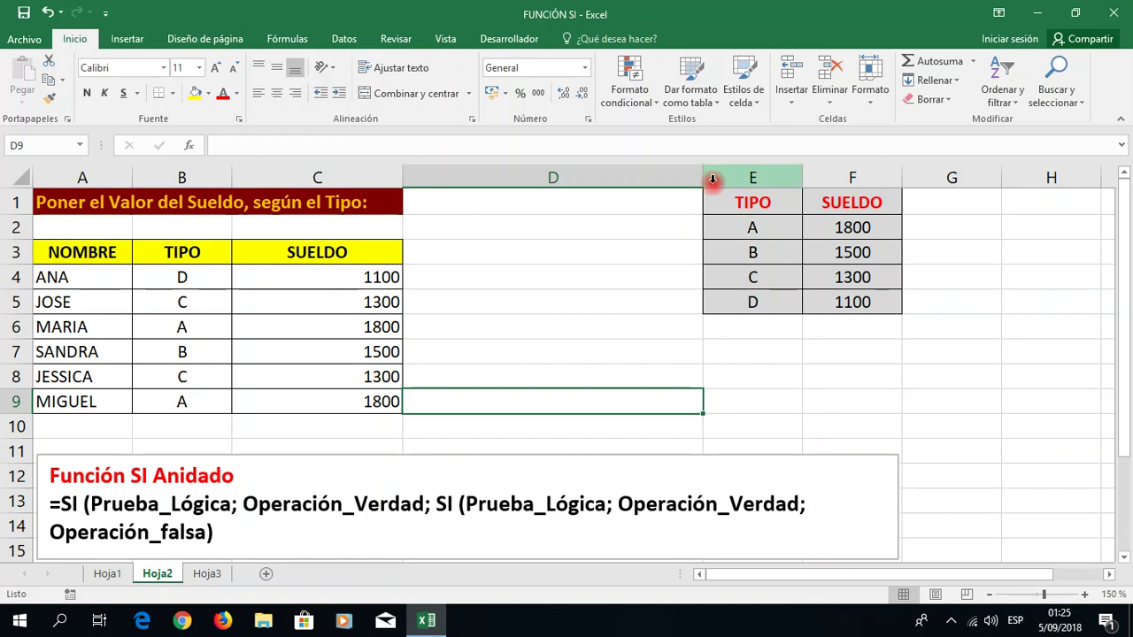
{"action": "right_click", "coordinate": [661, 177]}
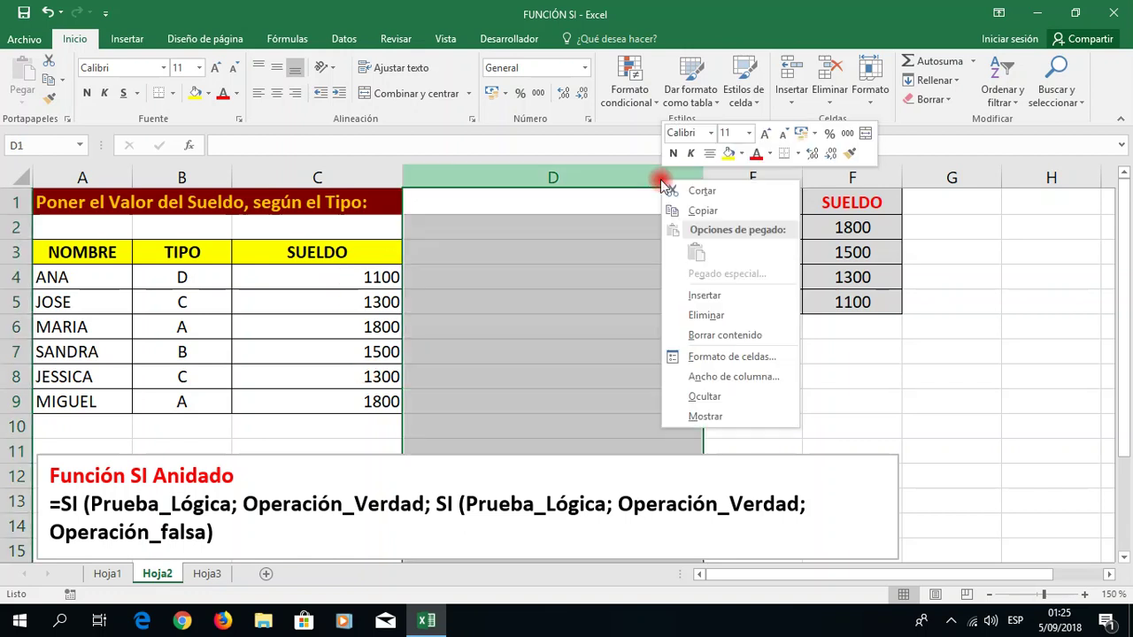
{"action": "key", "text": "Escape"}
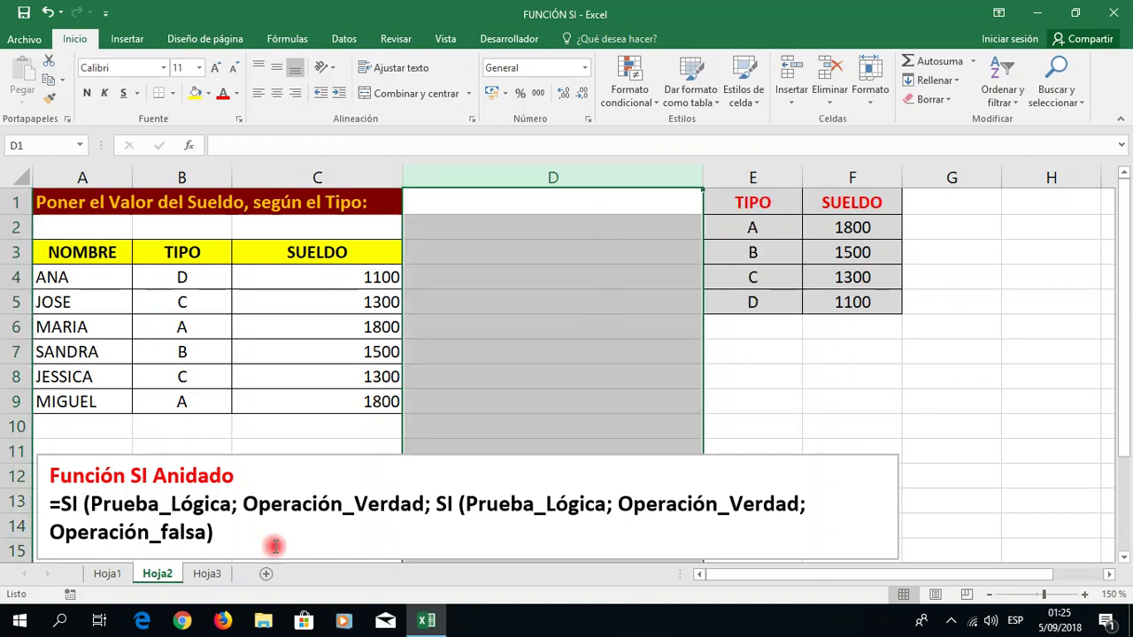
{"action": "right_click", "coordinate": [594, 178]}
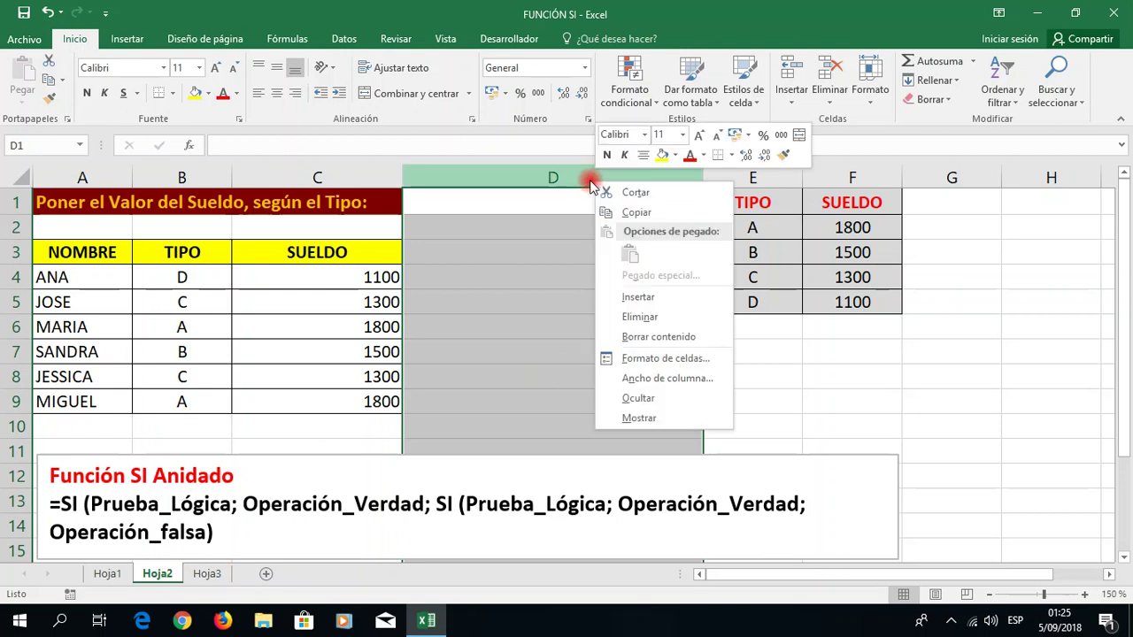
{"action": "left_click", "coordinate": [662, 298]}
{"action": "left_click", "coordinate": [642, 294]}
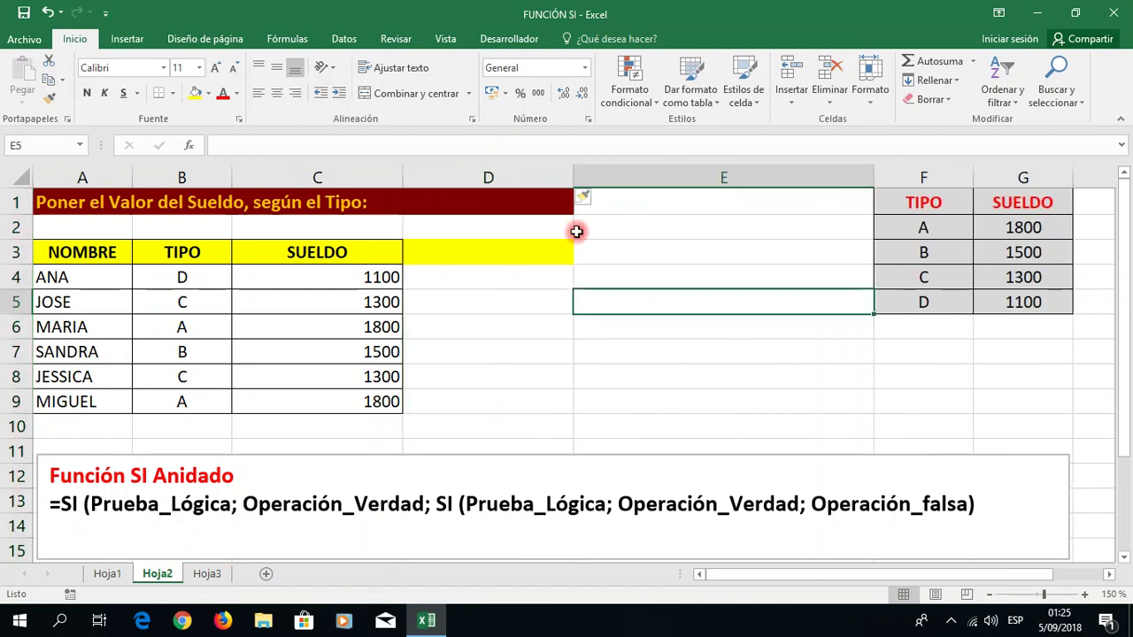
- Narrow columns D and E to tighten the gap before the TIPO table
{"action": "left_click_drag", "start_coordinate": [573, 178], "coordinate": [535, 182]}
{"action": "left_click", "coordinate": [468, 252]}
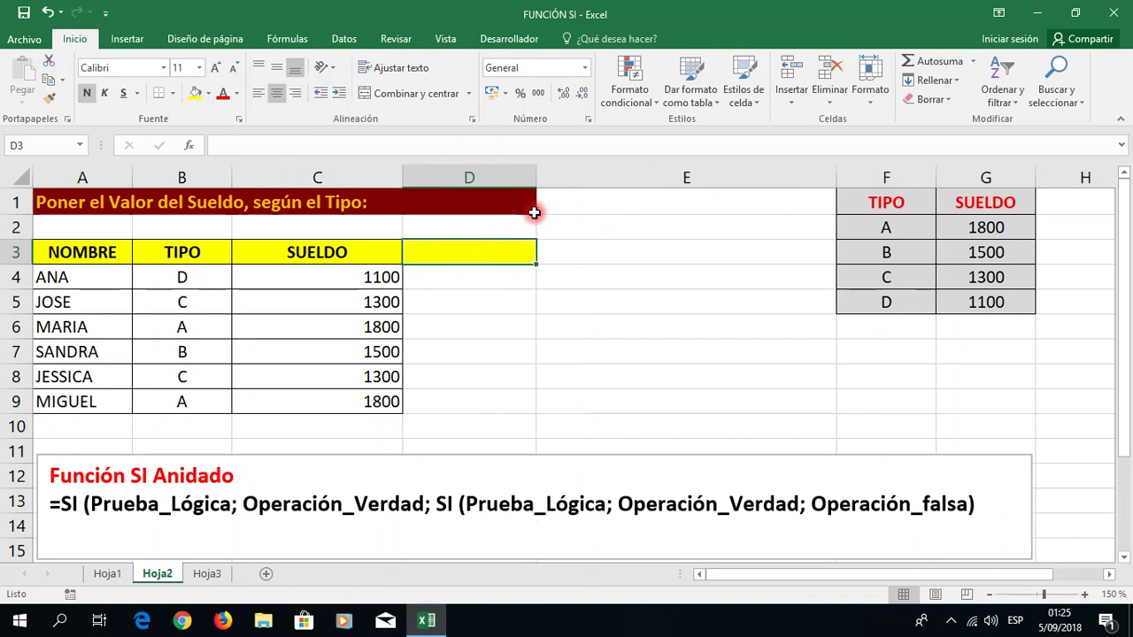
{"action": "left_click_drag", "start_coordinate": [829, 179], "coordinate": [769, 187]}
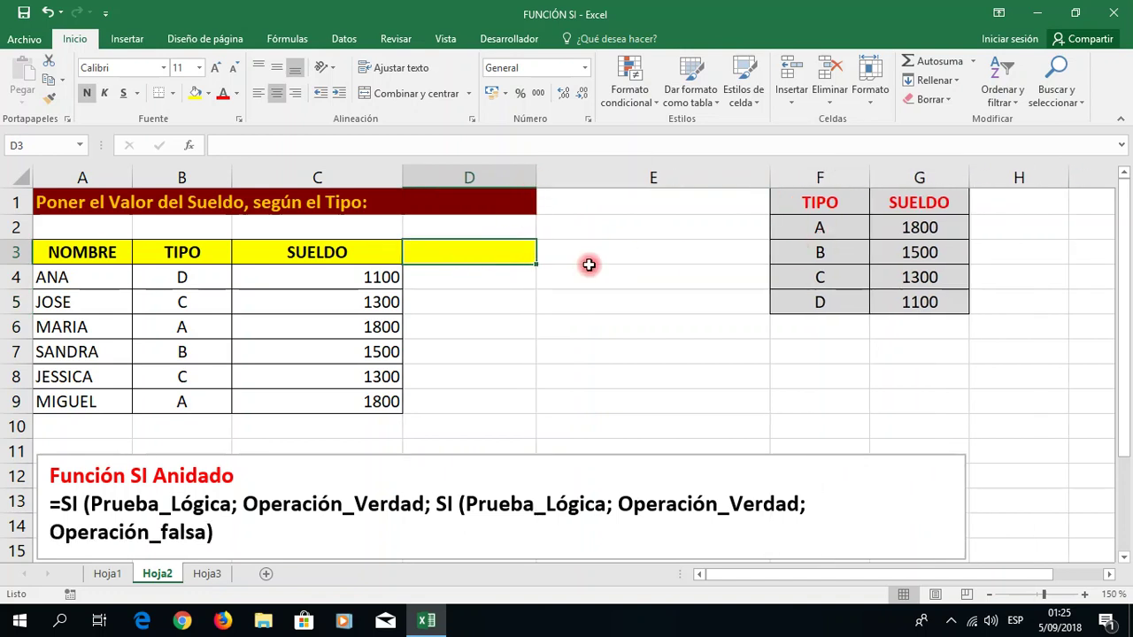
{"action": "left_click", "coordinate": [508, 277]}
{"action": "left_click", "coordinate": [504, 255]}
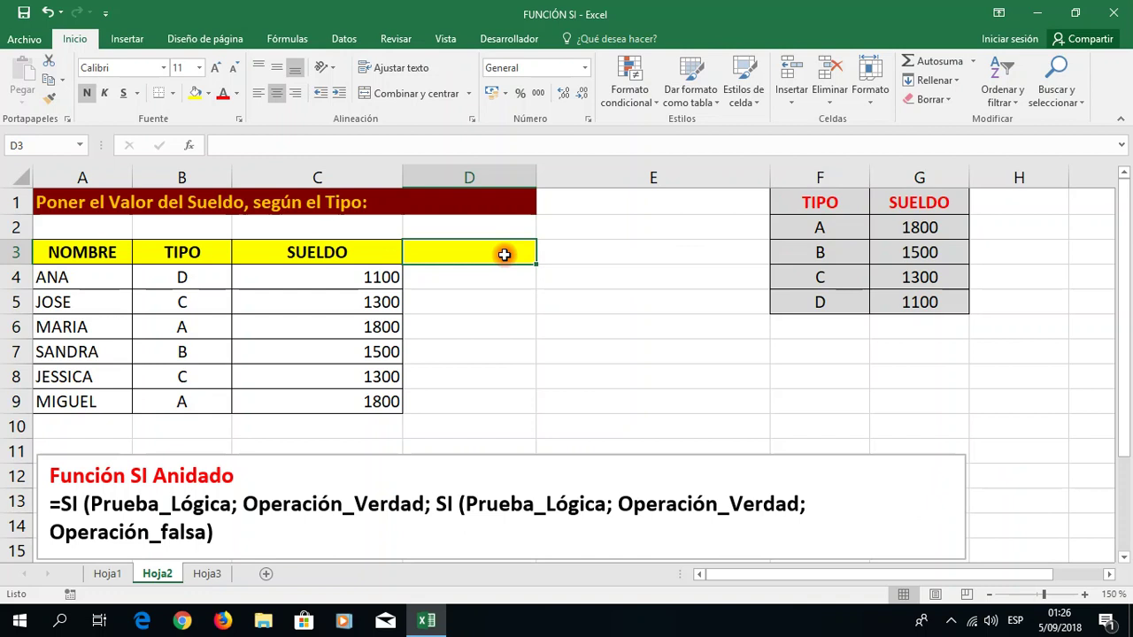
- Enter the BONIFICACION header in D3 and apply all borders to D3:D9
{"action": "type", "text": "BONIFICACION"}
{"action": "key", "text": "Return"}
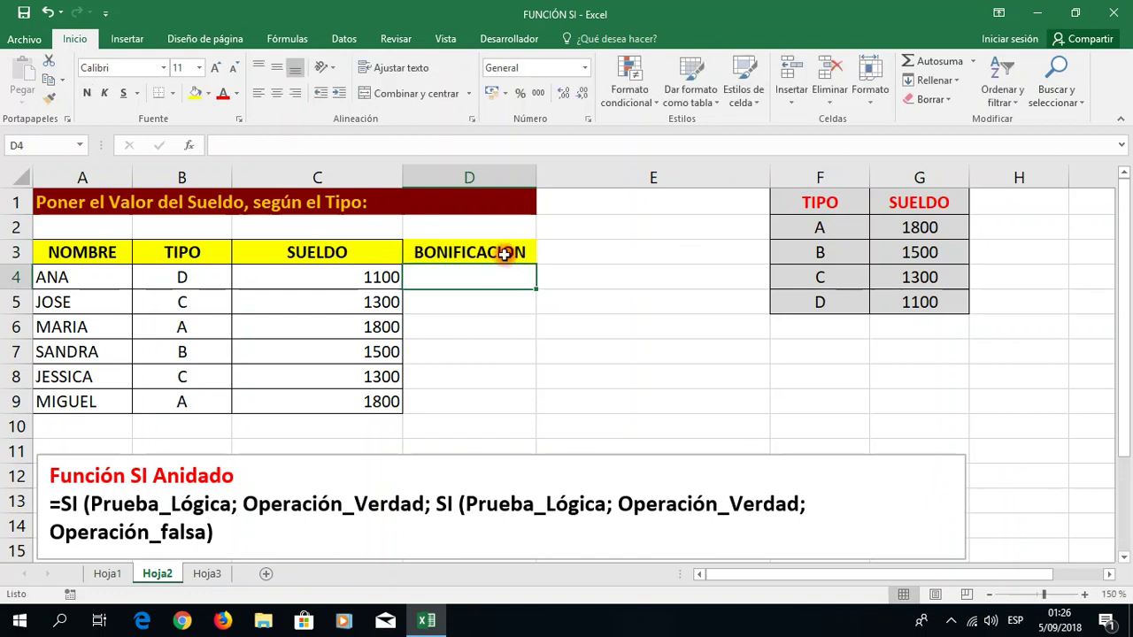
{"action": "left_click_drag", "start_coordinate": [504, 254], "coordinate": [473, 403]}
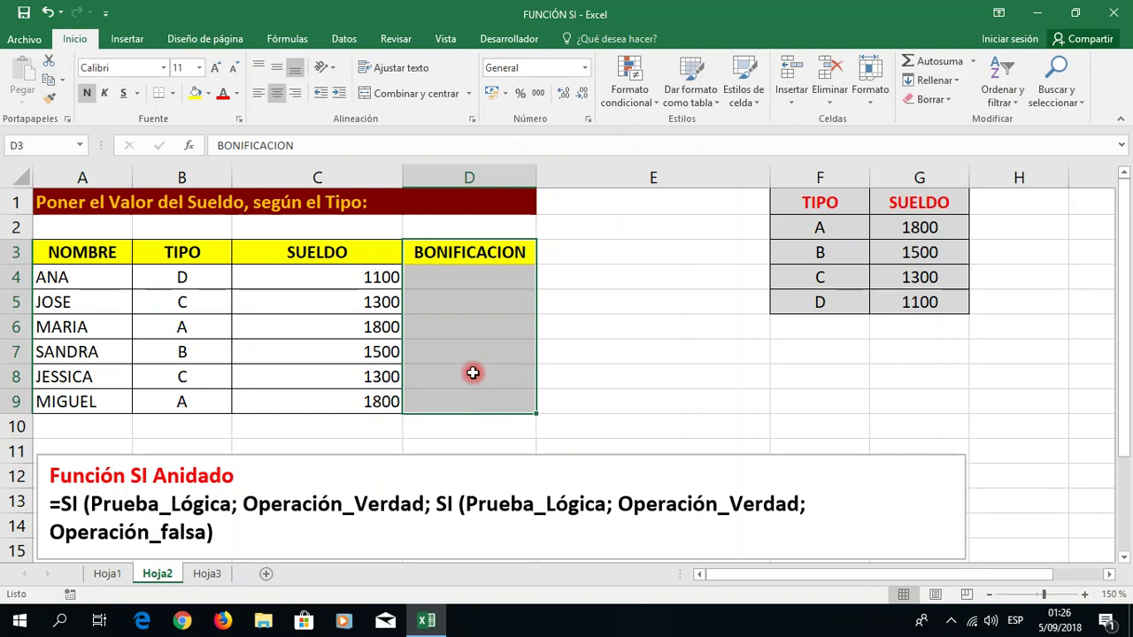
{"action": "left_click", "coordinate": [174, 94]}
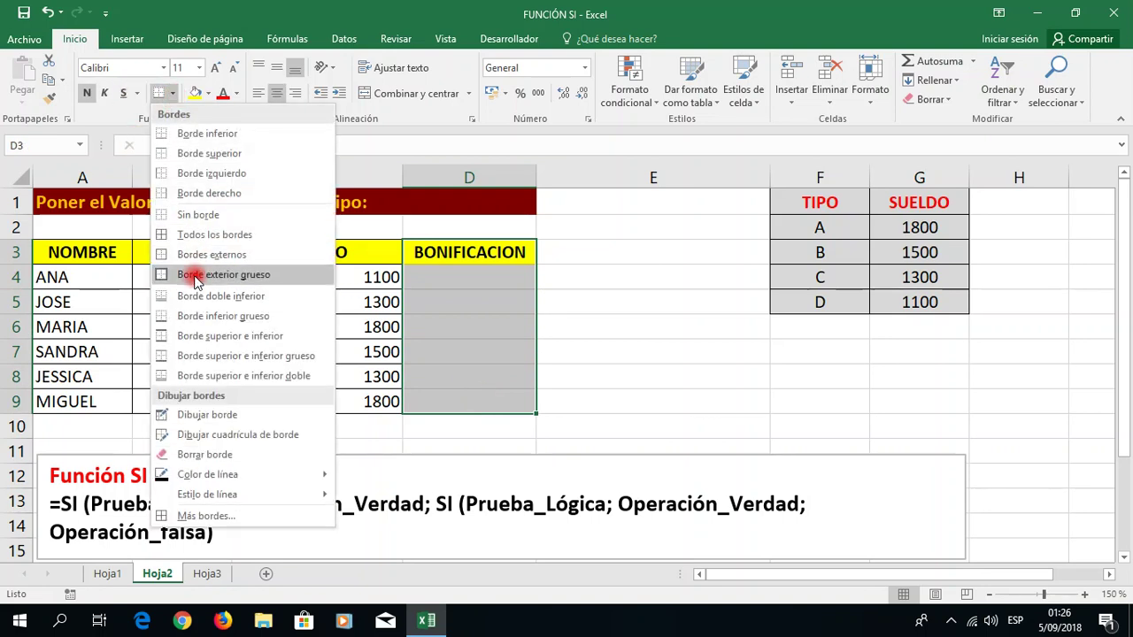
{"action": "left_click", "coordinate": [210, 235]}
- Copy the BONIFICACION header from D3
{"action": "left_click", "coordinate": [660, 359]}
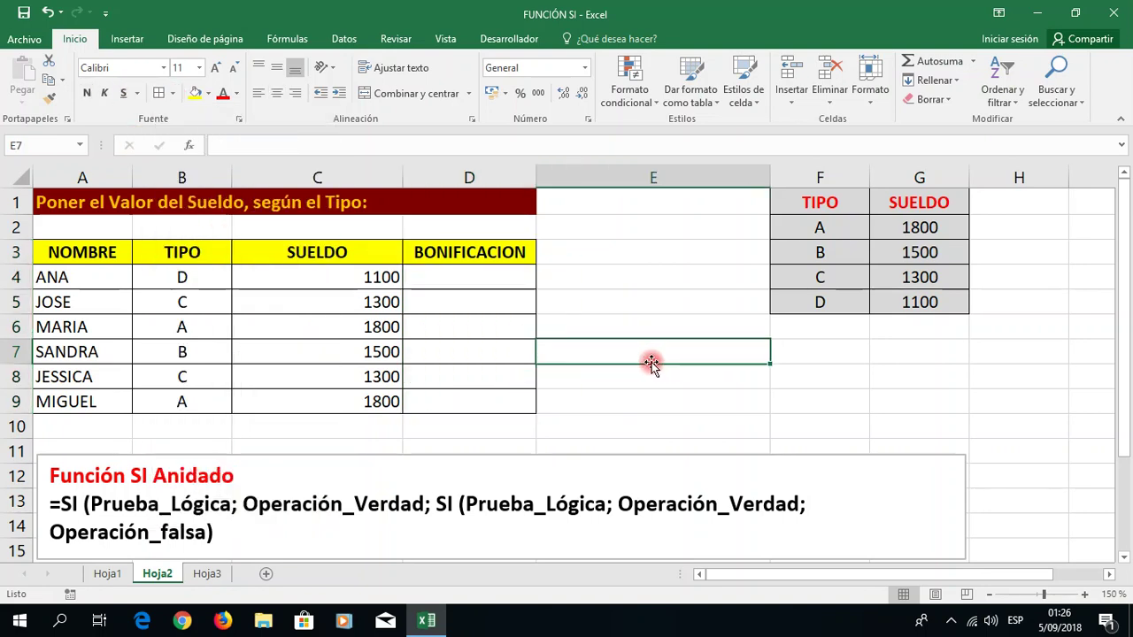
{"action": "left_click", "coordinate": [513, 266]}
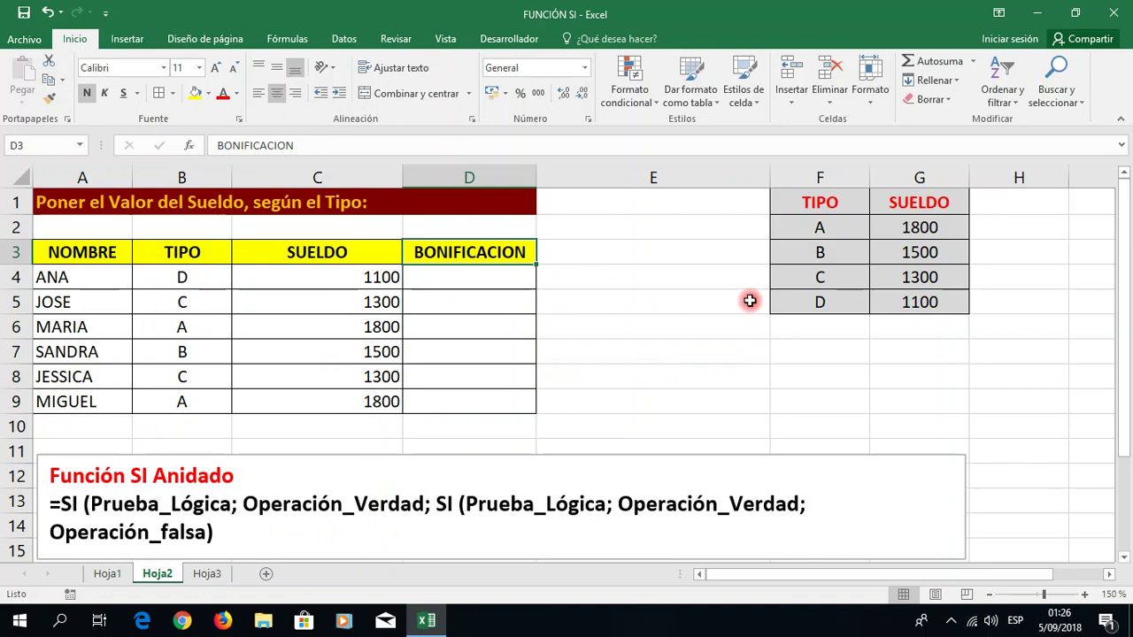
{"action": "key", "text": "ctrl+c"}
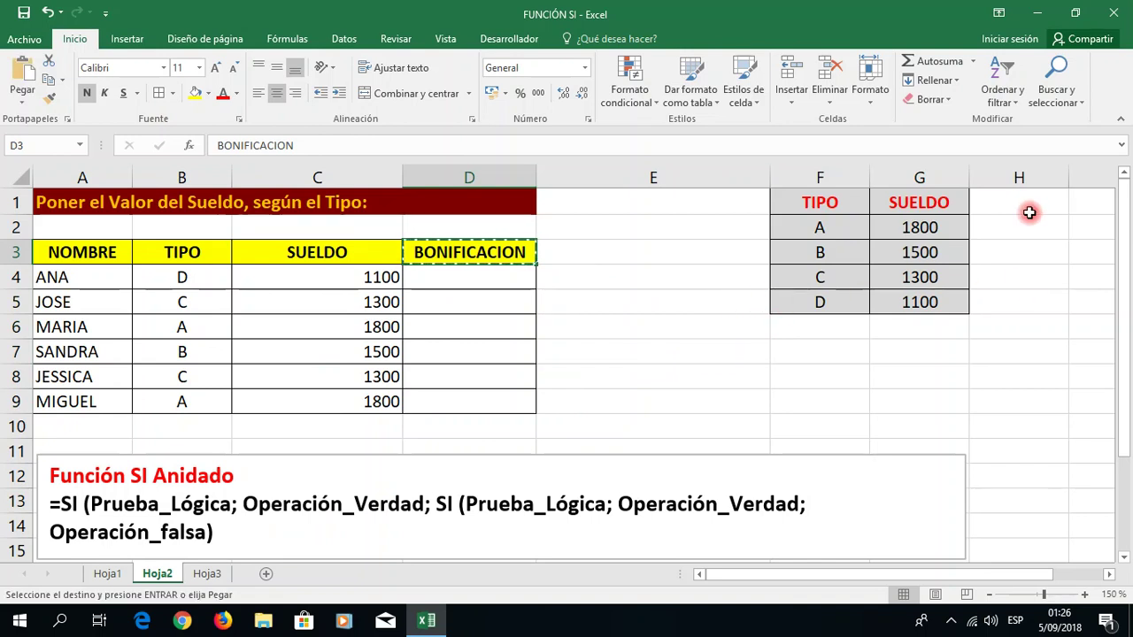
- Paste the BONIFICACION header into H1 beside SUELDO
{"action": "left_click", "coordinate": [1024, 213]}
{"action": "right_click", "coordinate": [1018, 212]}
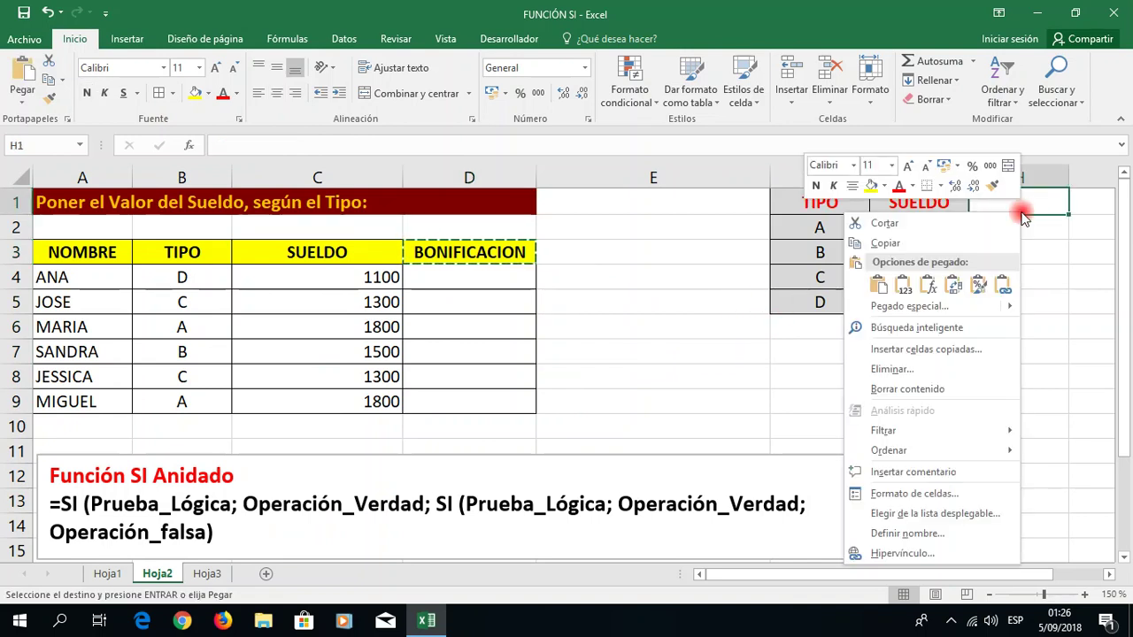
{"action": "left_click", "coordinate": [904, 295]}
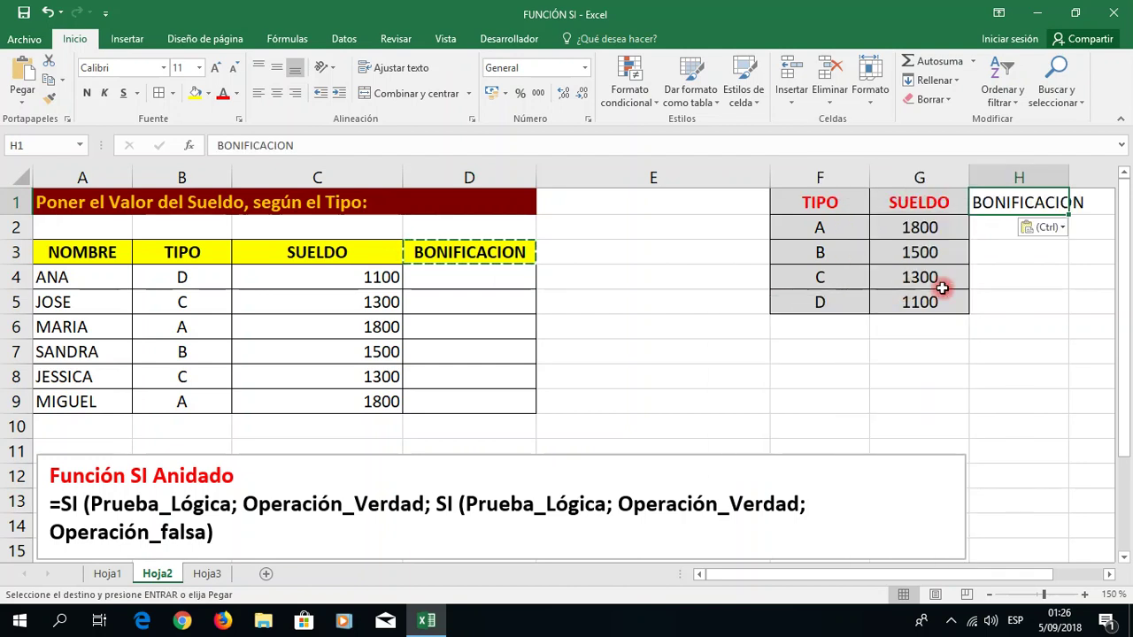
{"action": "left_click", "coordinate": [1028, 281]}
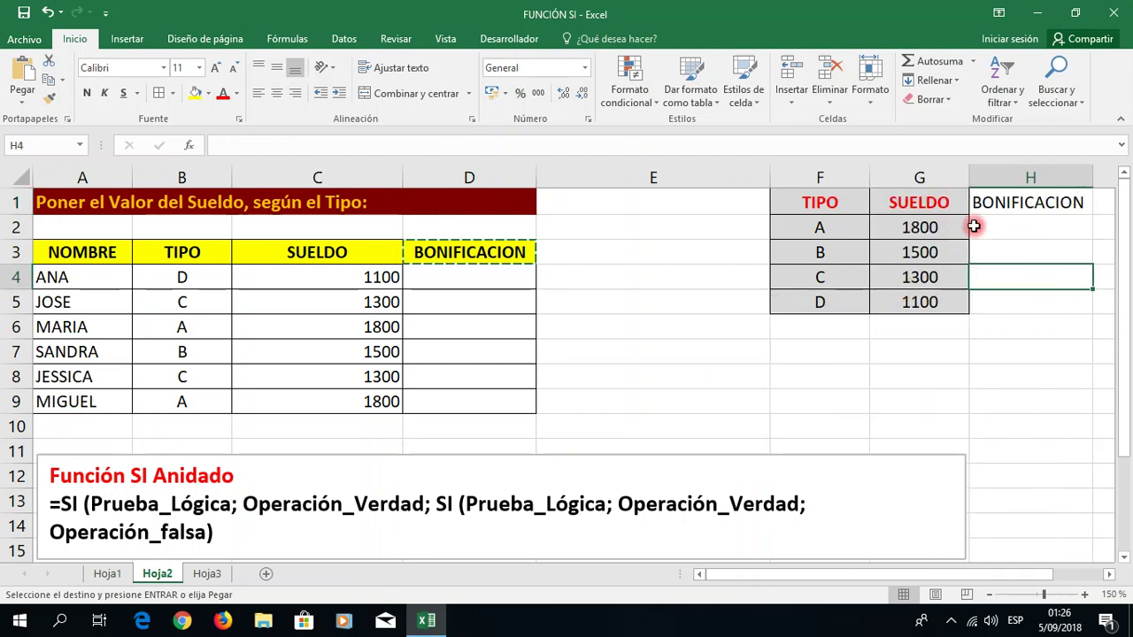
- Copy the SUELDO column's formatting from G1:G5 onto H1:H5
{"action": "left_click_drag", "start_coordinate": [935, 205], "coordinate": [936, 296]}
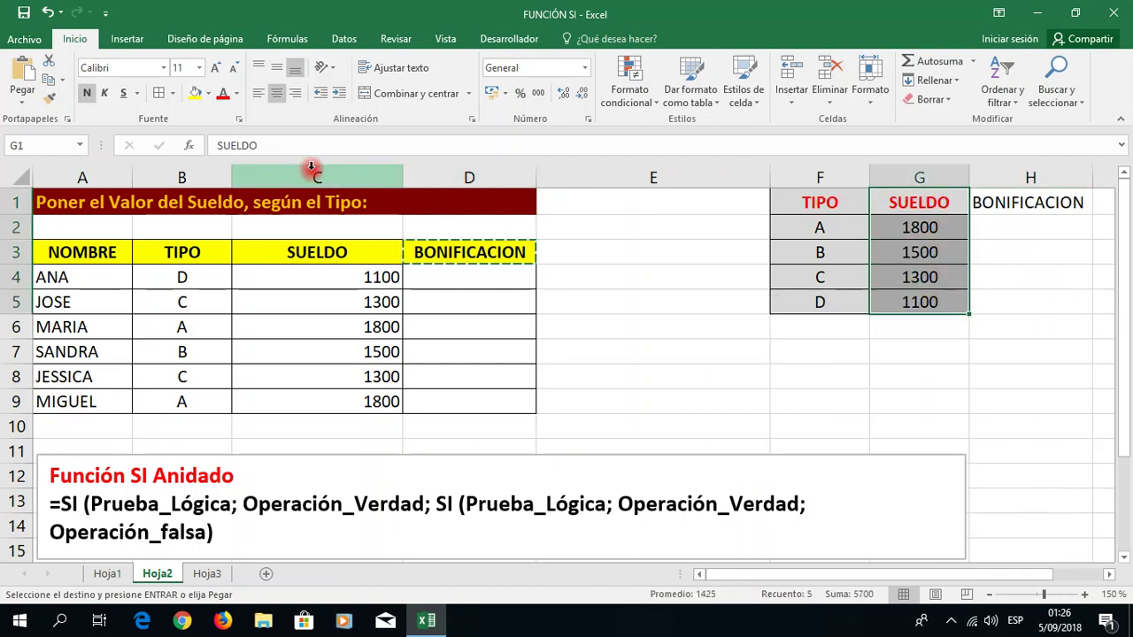
{"action": "left_click", "coordinate": [50, 99]}
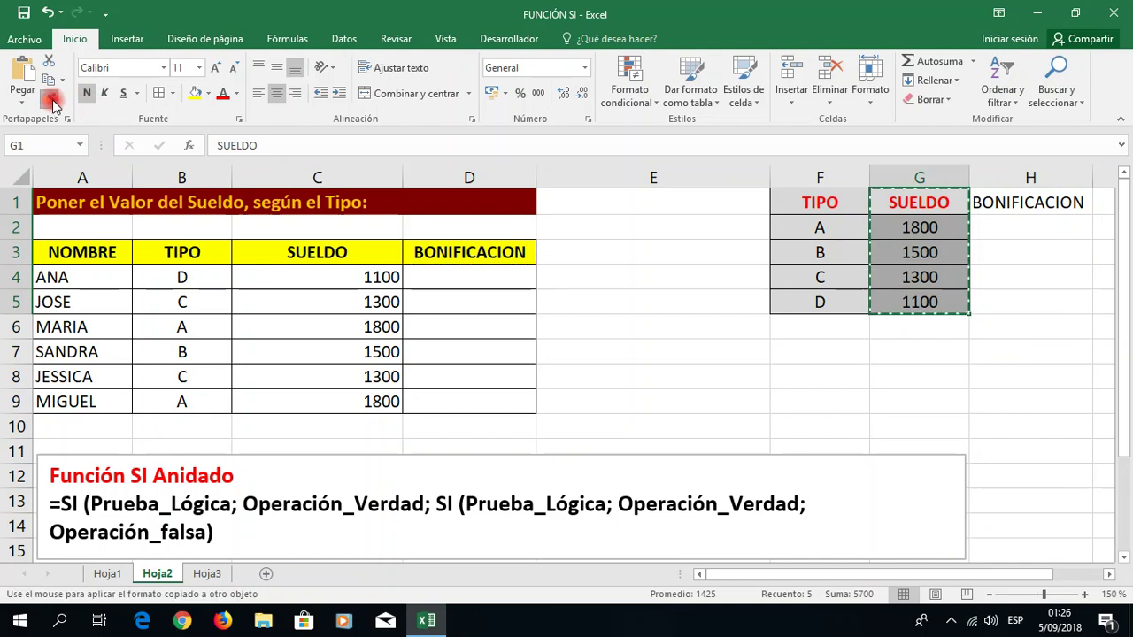
{"action": "left_click_drag", "start_coordinate": [1004, 207], "coordinate": [1004, 304]}
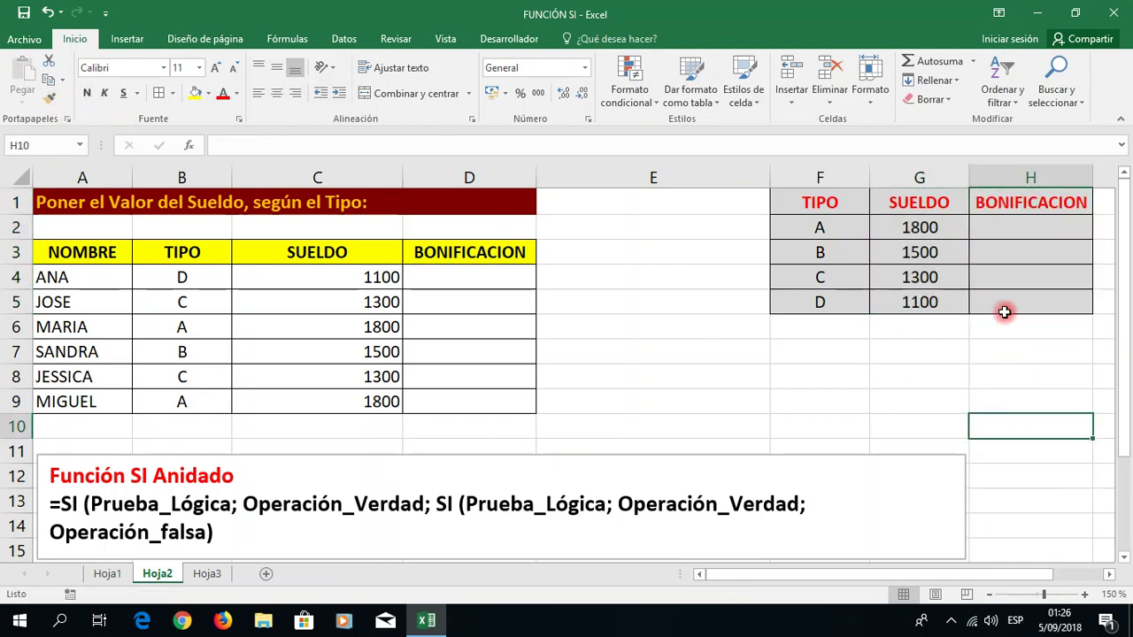
{"action": "left_click", "coordinate": [1004, 232]}
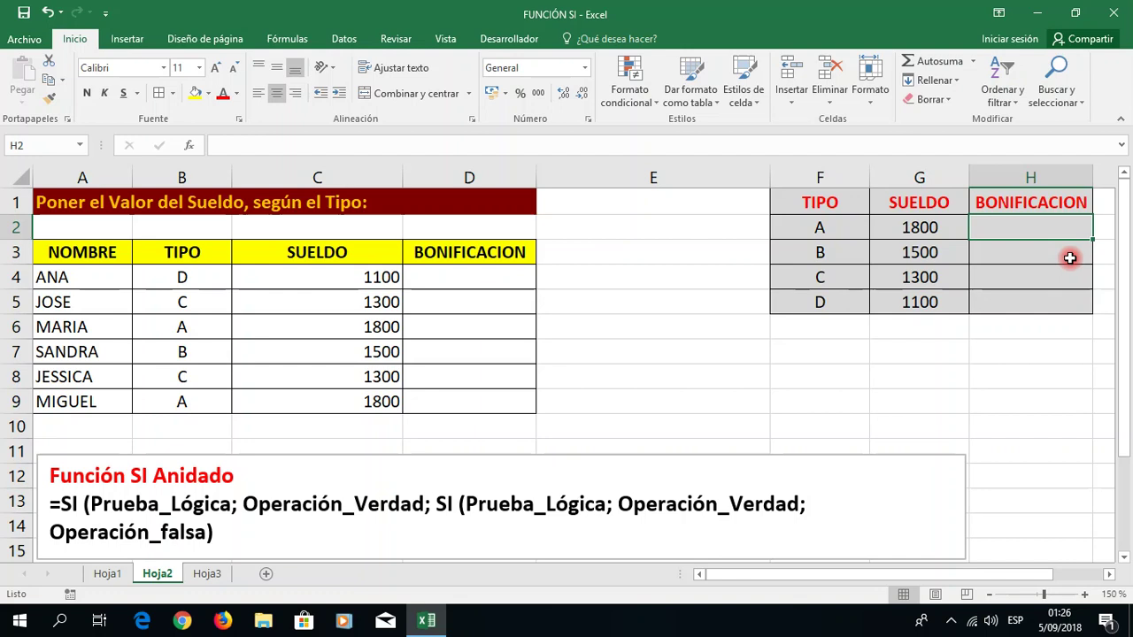
- Enter bonus rates 10%, 20%, 30% and 40% in H2:H5 for types A–D
{"action": "type", "text": "10"}
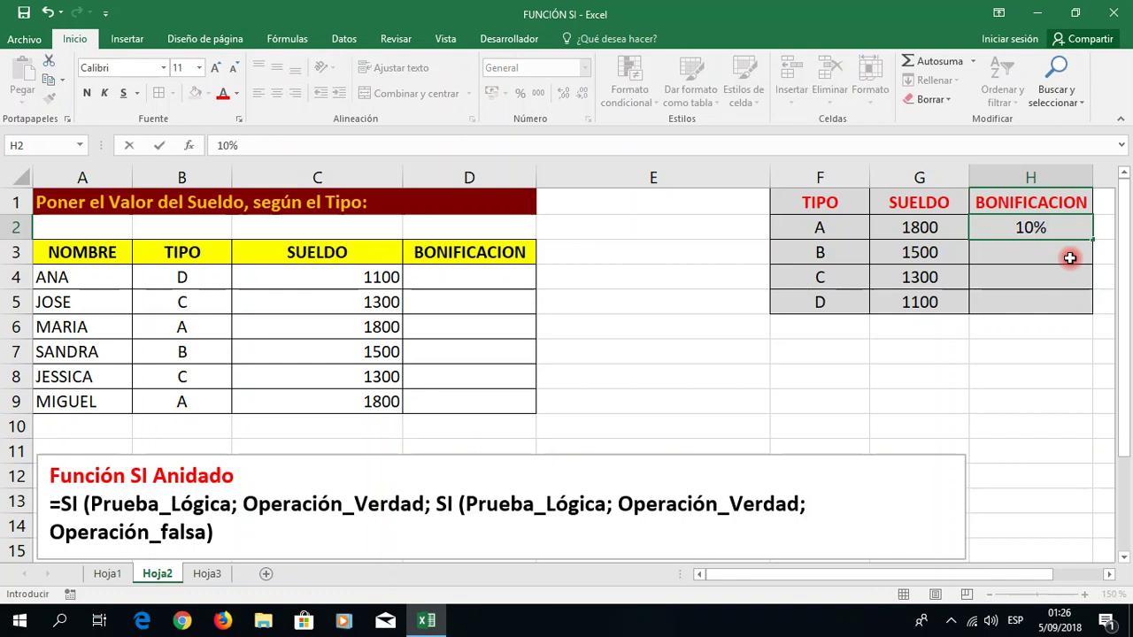
{"action": "key", "text": "Return"}
{"action": "type", "text": "20%"}
{"action": "key", "text": "Return"}
{"action": "type", "text": "30"}
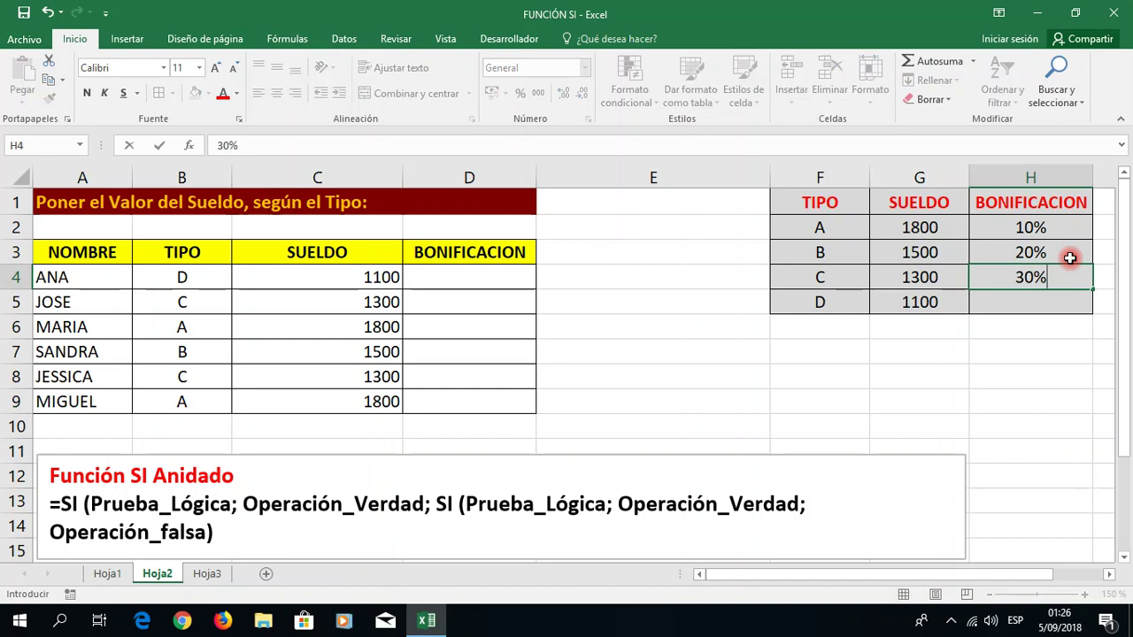
{"action": "key", "text": "Return"}
{"action": "type", "text": "40"}
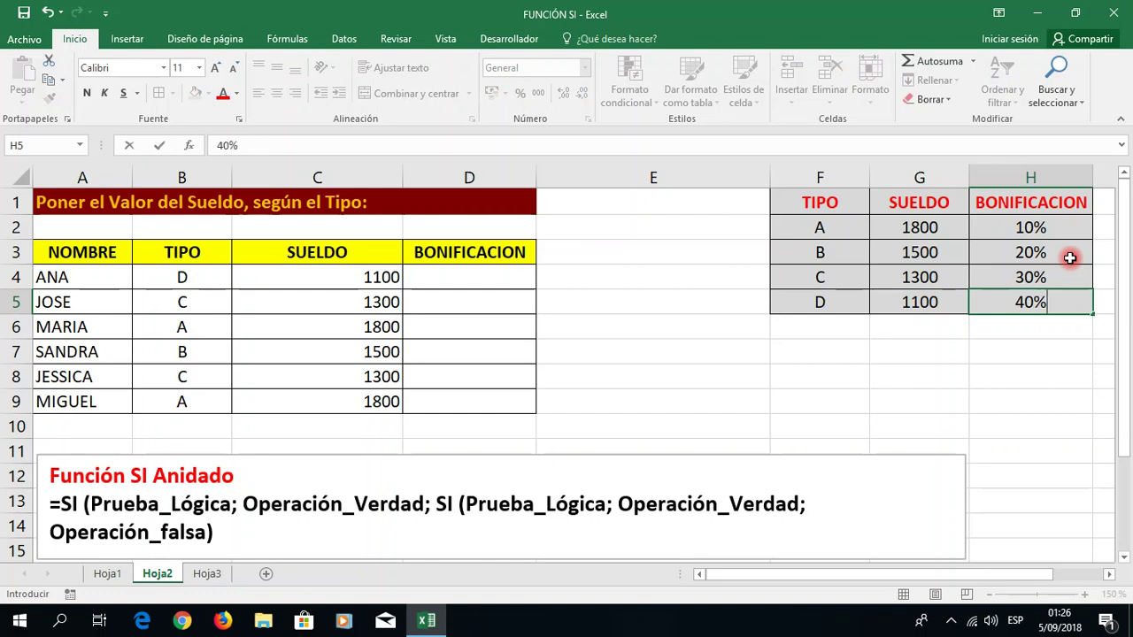
{"action": "left_click", "coordinate": [1051, 280]}
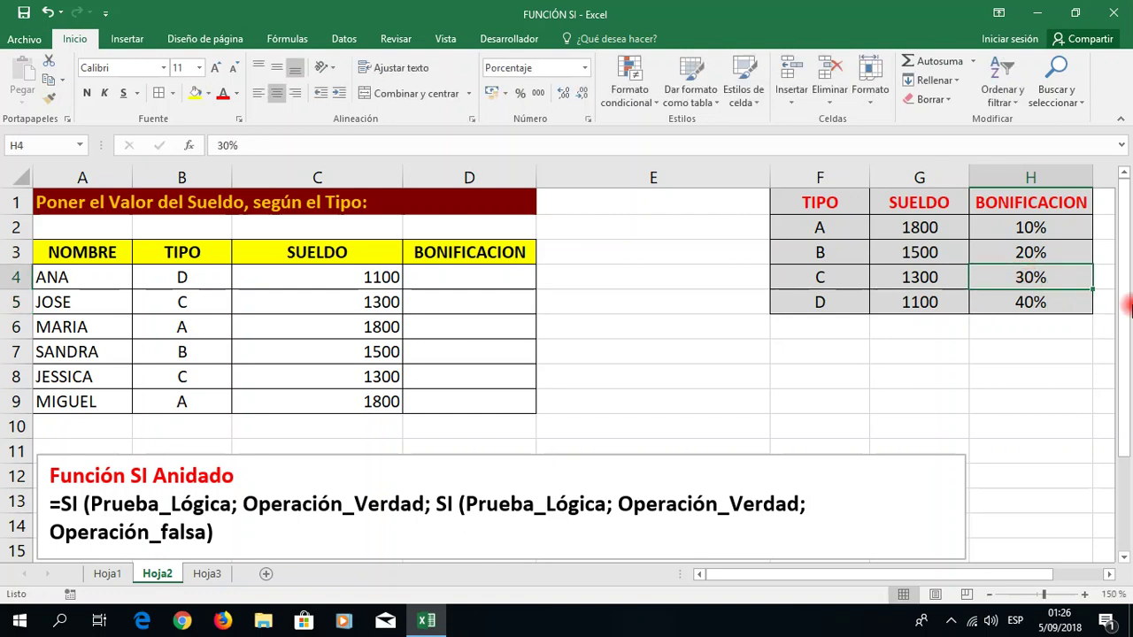
{"action": "left_click", "coordinate": [986, 328]}
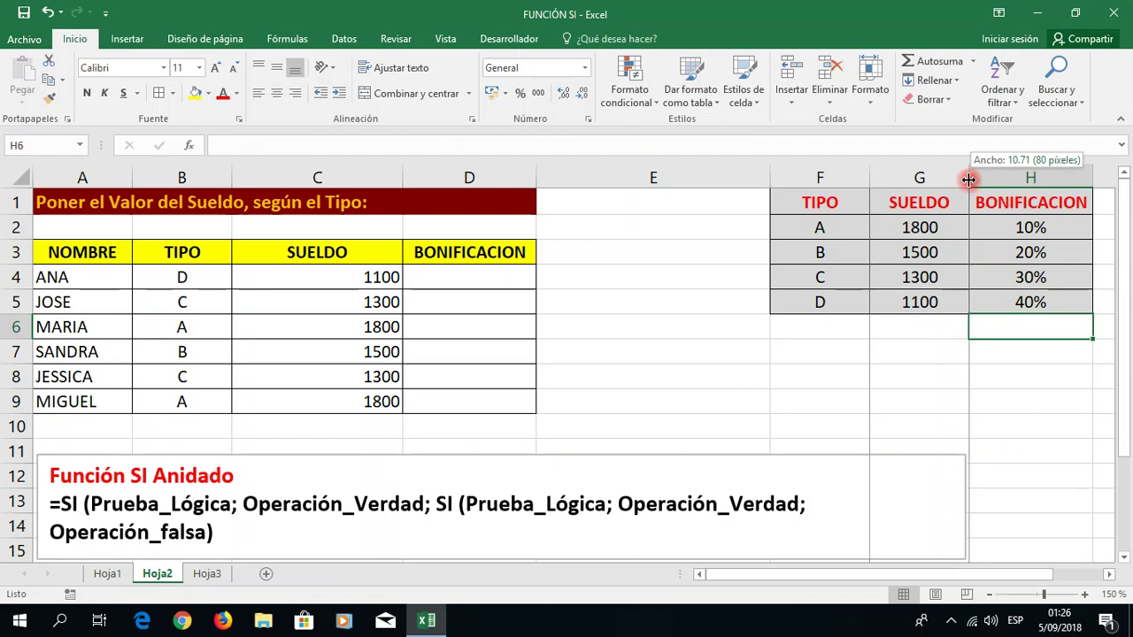
- Narrow column G and point out the type A and B bonus rates
{"action": "left_click_drag", "start_coordinate": [968, 179], "coordinate": [956, 180]}
{"action": "left_click", "coordinate": [1016, 254]}
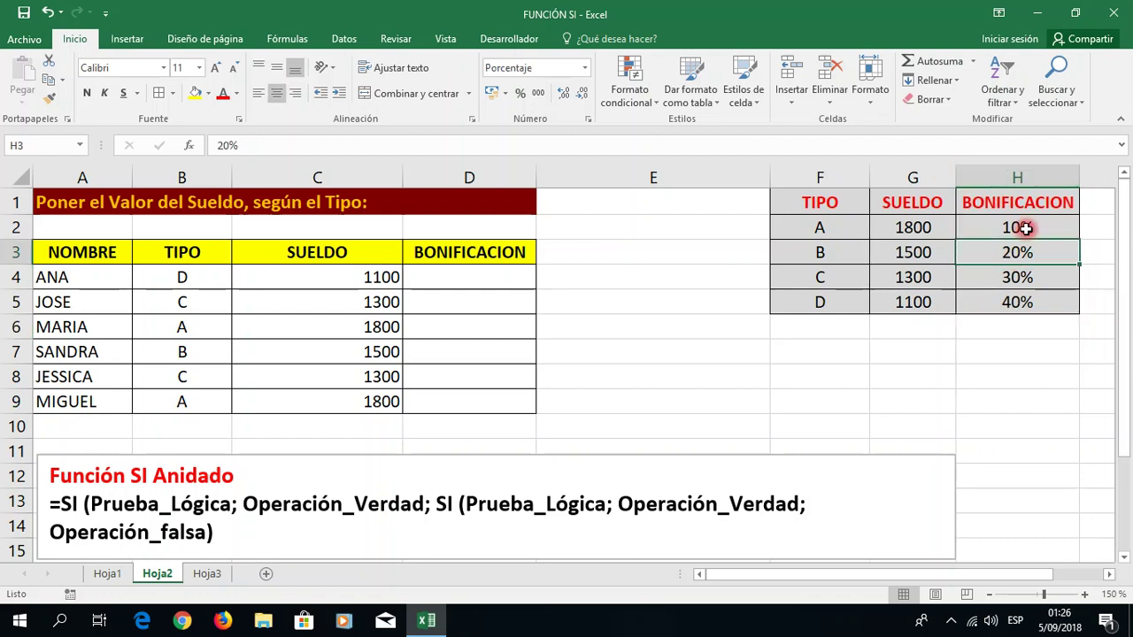
{"action": "left_click", "coordinate": [1018, 228]}
{"action": "left_click", "coordinate": [843, 232]}
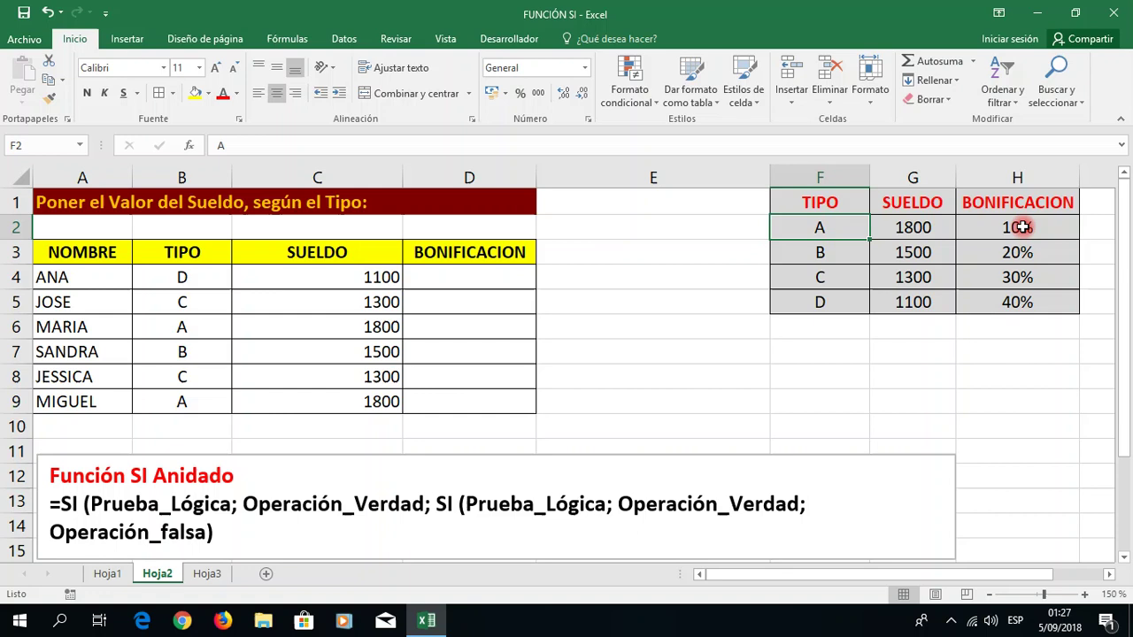
{"action": "left_click", "coordinate": [902, 227]}
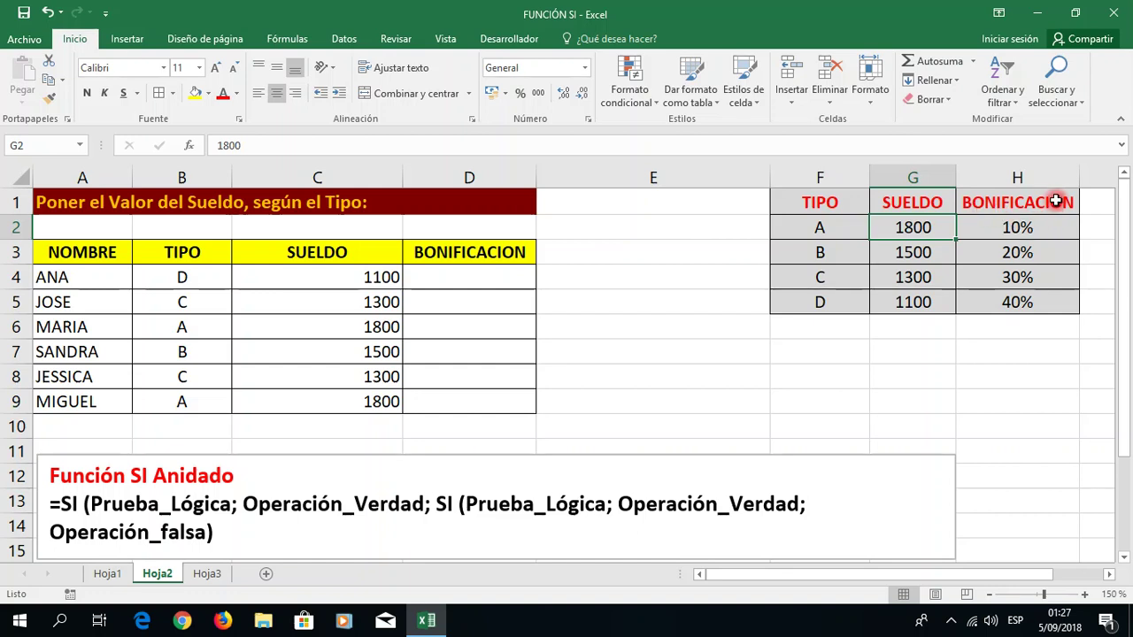
{"action": "left_click", "coordinate": [1016, 232]}
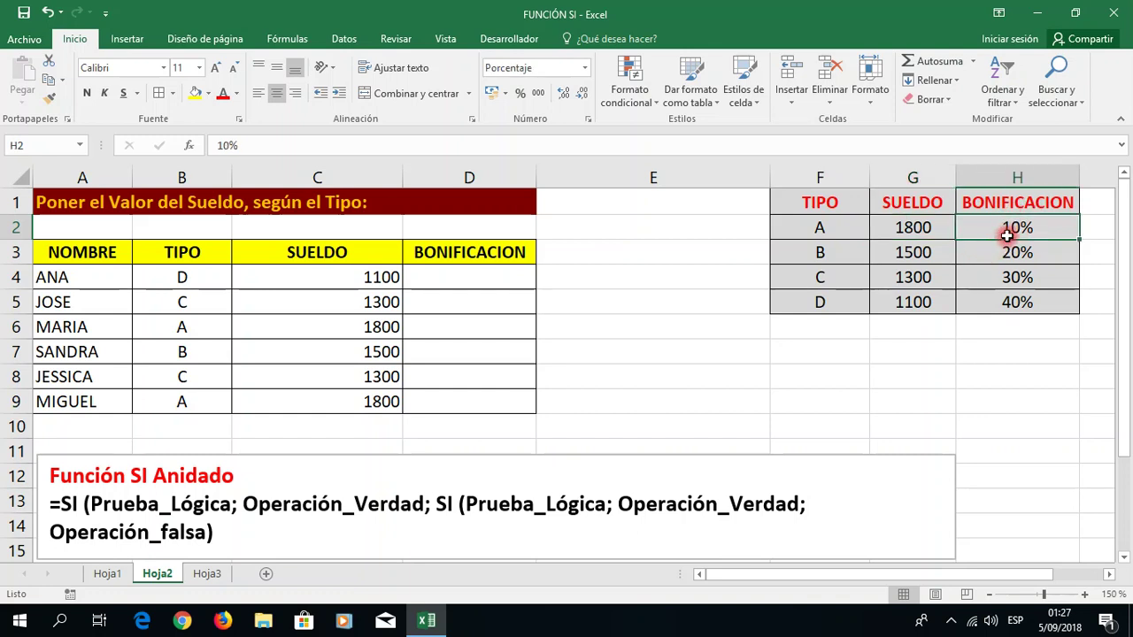
{"action": "left_click", "coordinate": [913, 227]}
{"action": "left_click", "coordinate": [453, 278]}
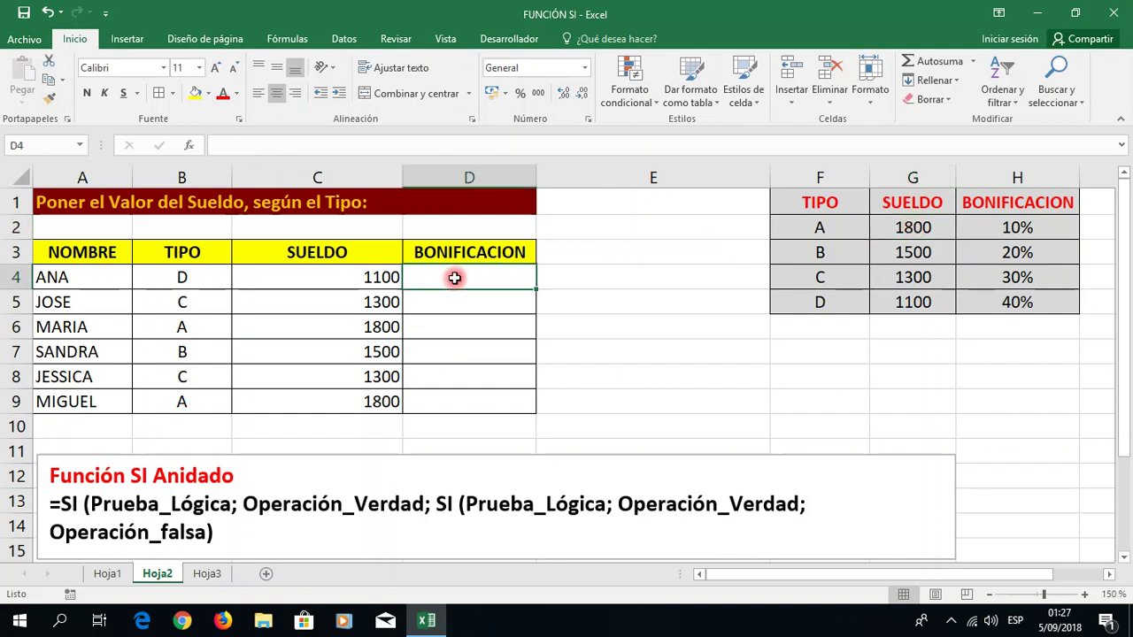
{"action": "left_click", "coordinate": [445, 310]}
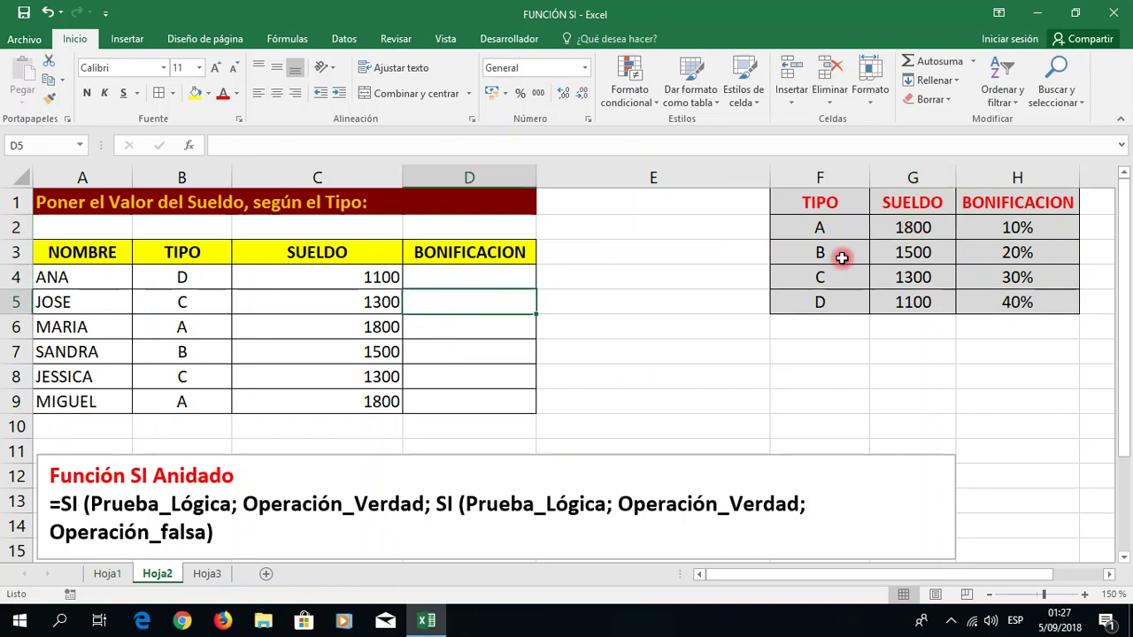
{"action": "left_click", "coordinate": [464, 277]}
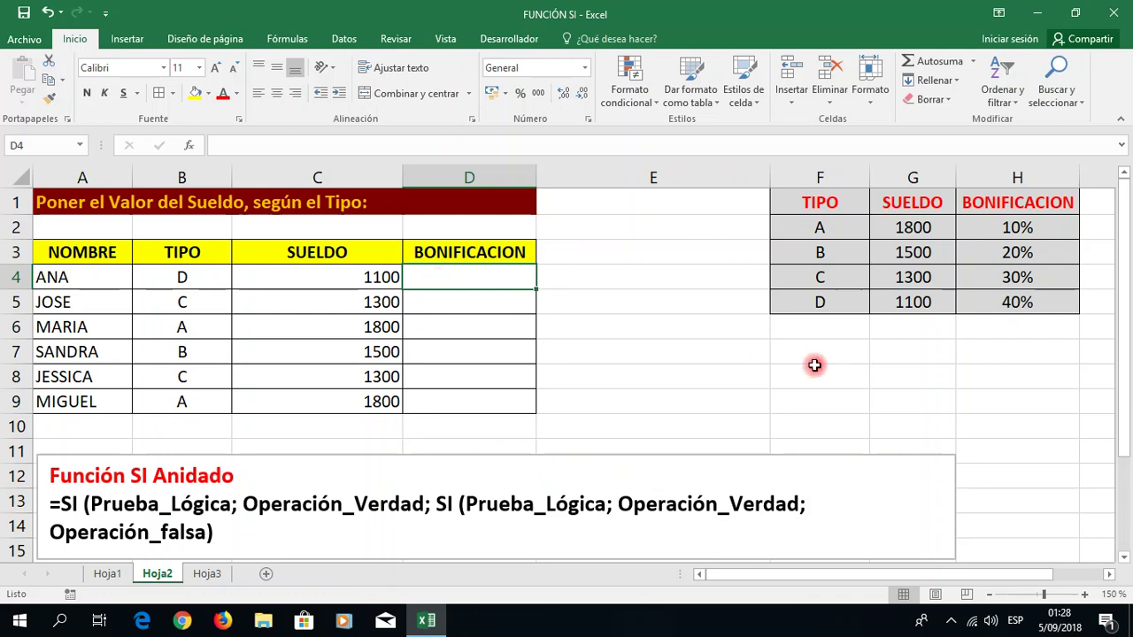
- In D4, begin =SI(B4="A";C4*10%;SI( so type A earns 10% of salary
{"action": "type", "text": "="}
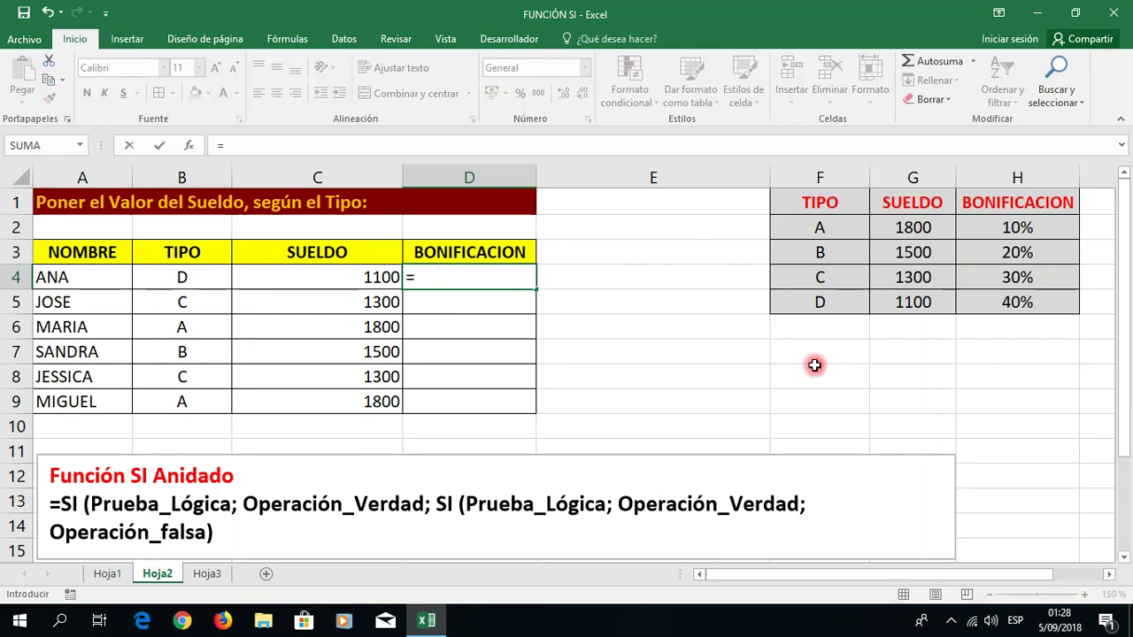
{"action": "type", "text": "SI"}
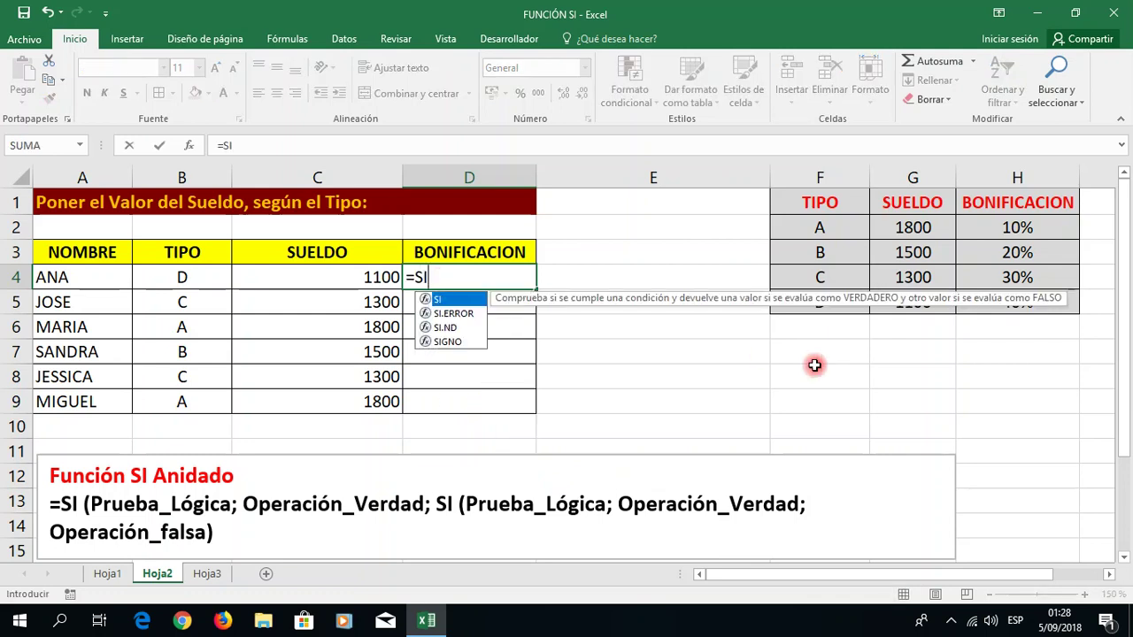
{"action": "type", "text": "("}
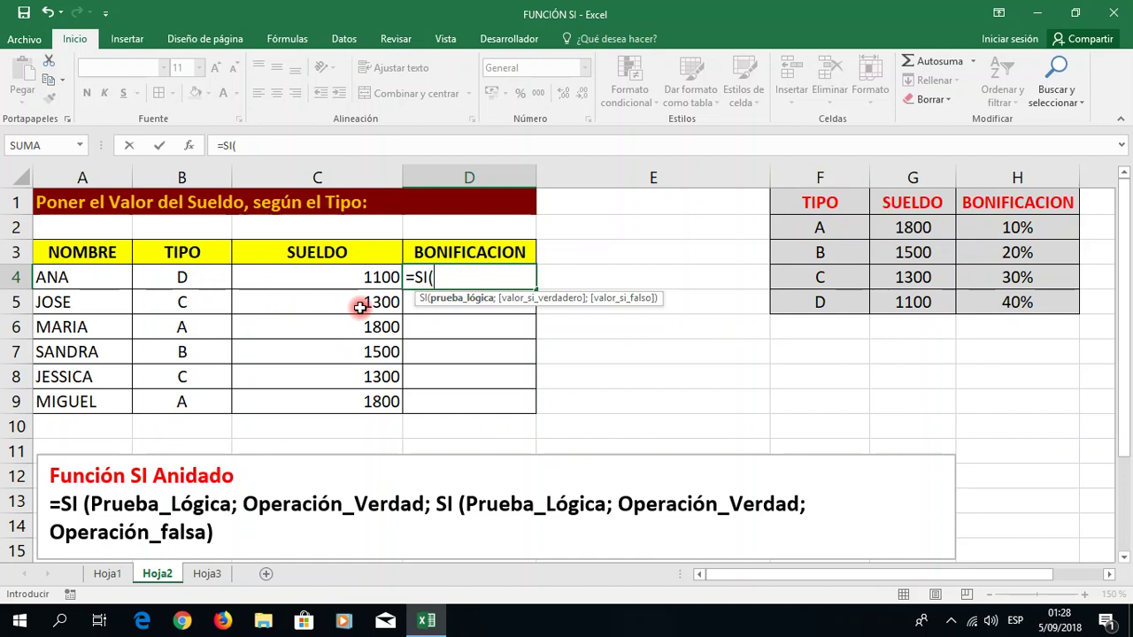
{"action": "left_click", "coordinate": [190, 275]}
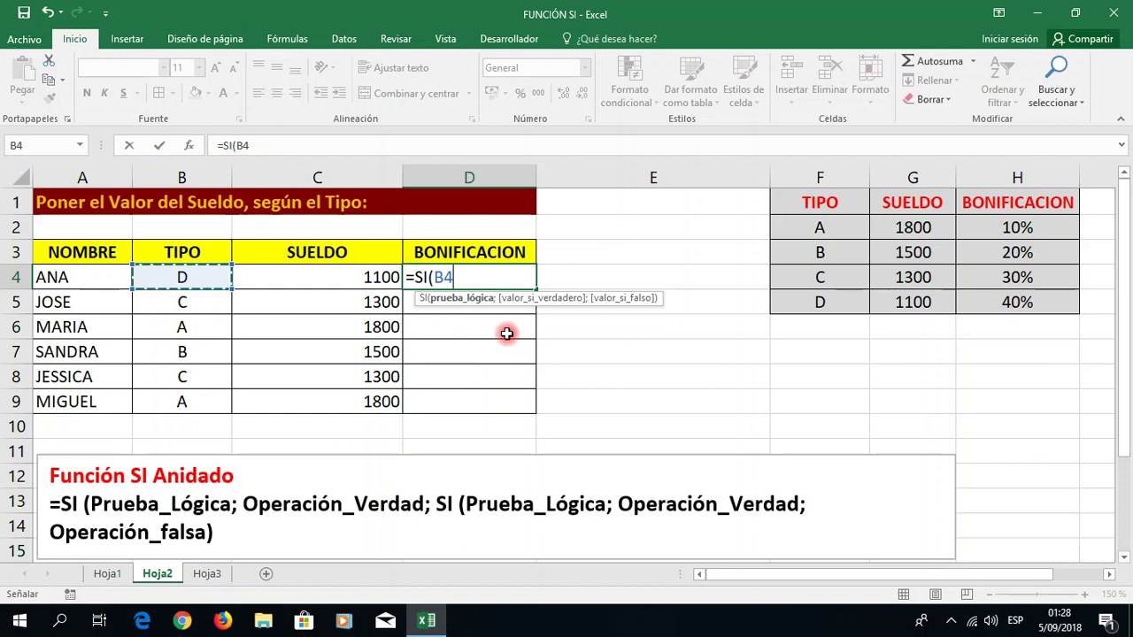
{"action": "type", "text": "="}
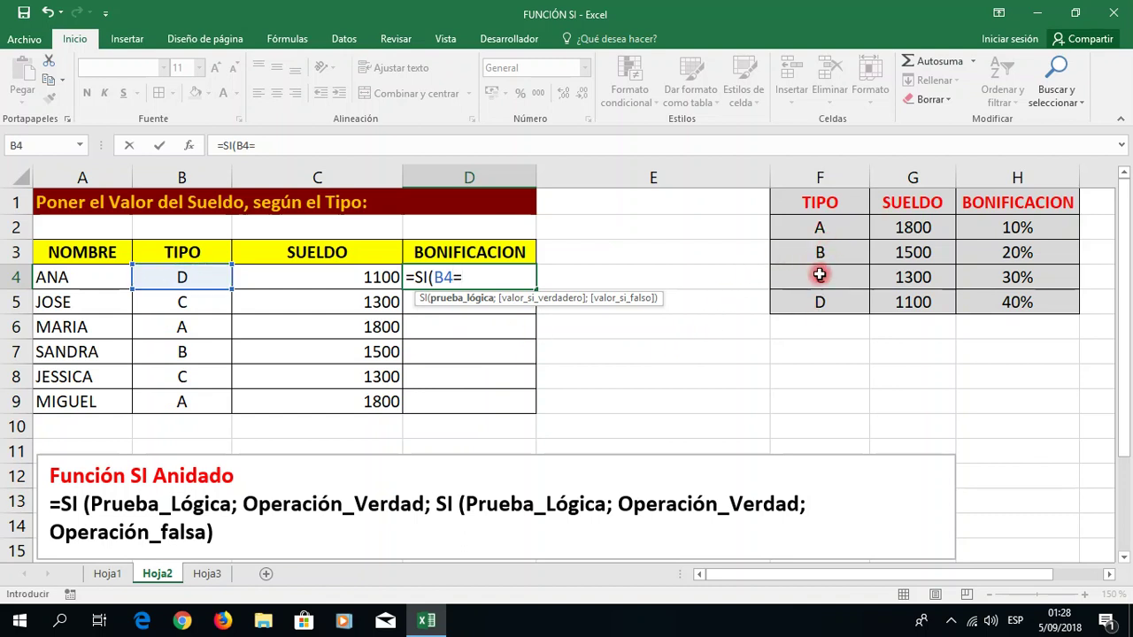
{"action": "type", "text": "\"A\""}
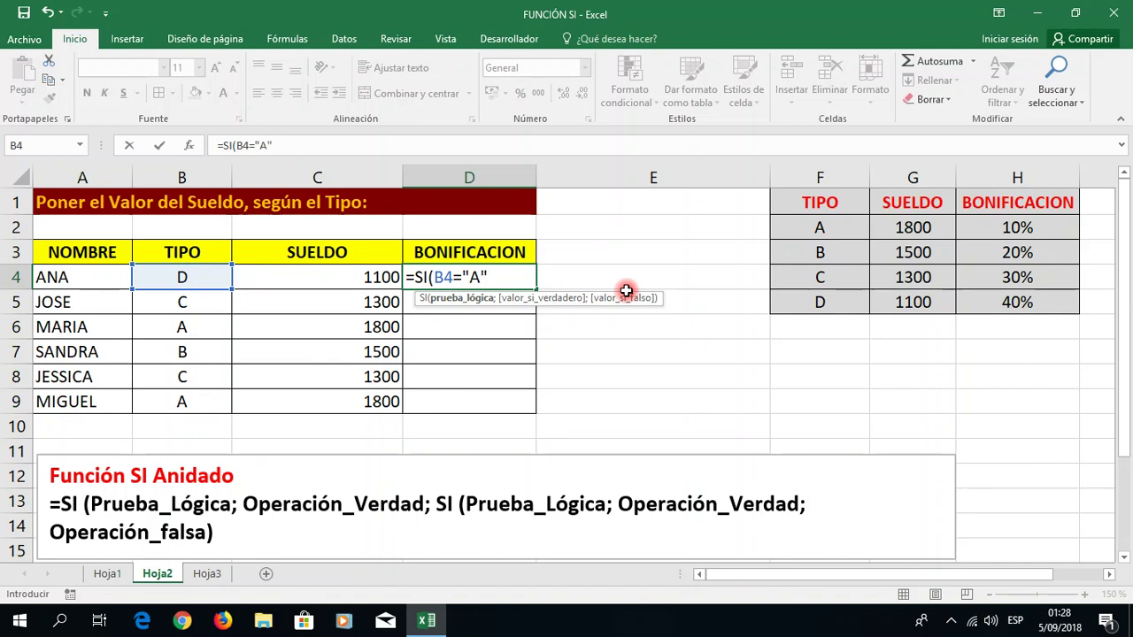
{"action": "type", "text": ";"}
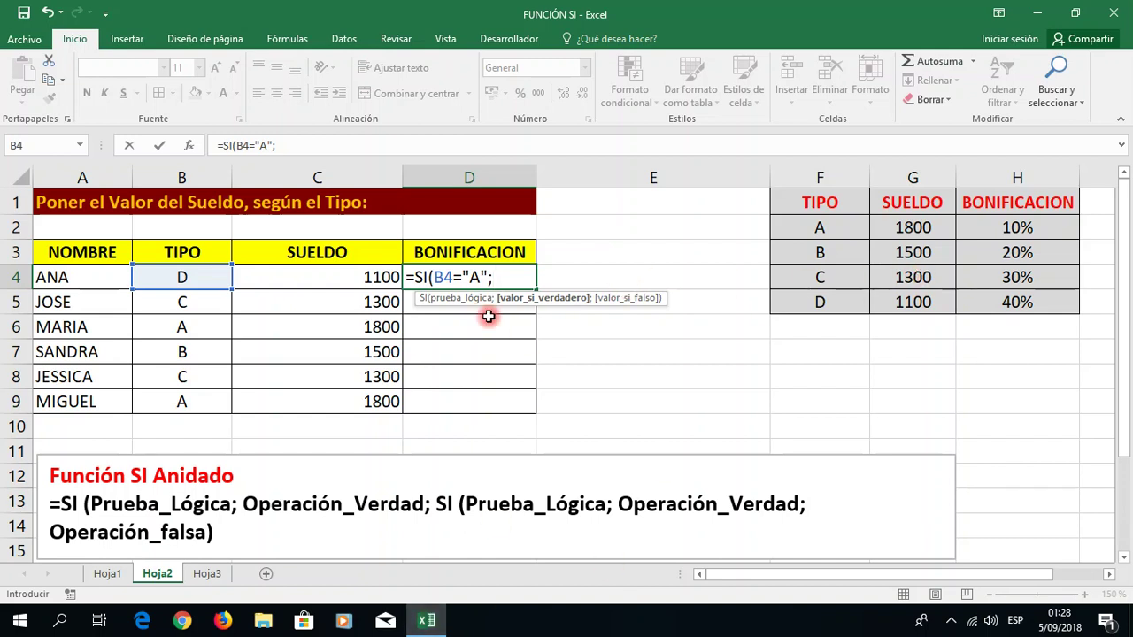
{"action": "left_click", "coordinate": [363, 277]}
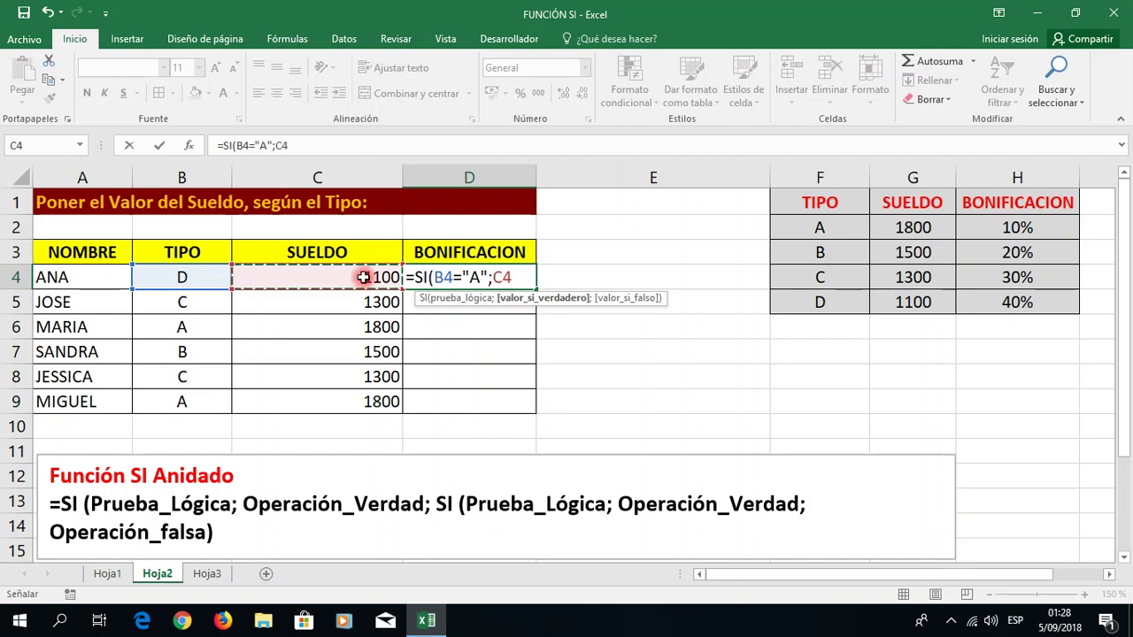
{"action": "type", "text": "*10%"}
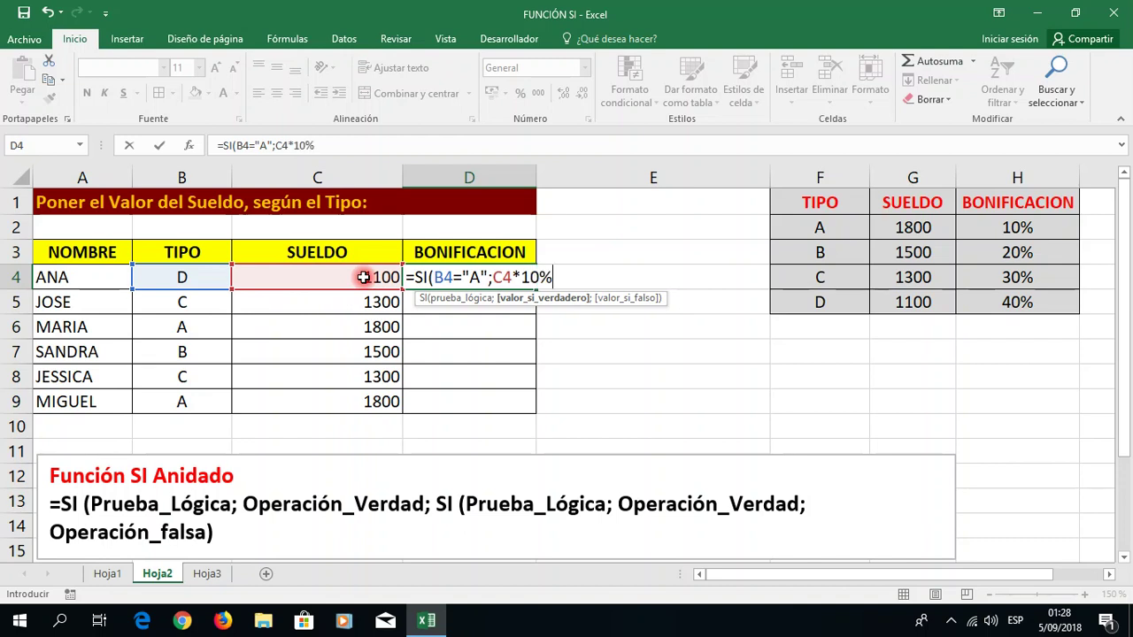
{"action": "type", "text": ";"}
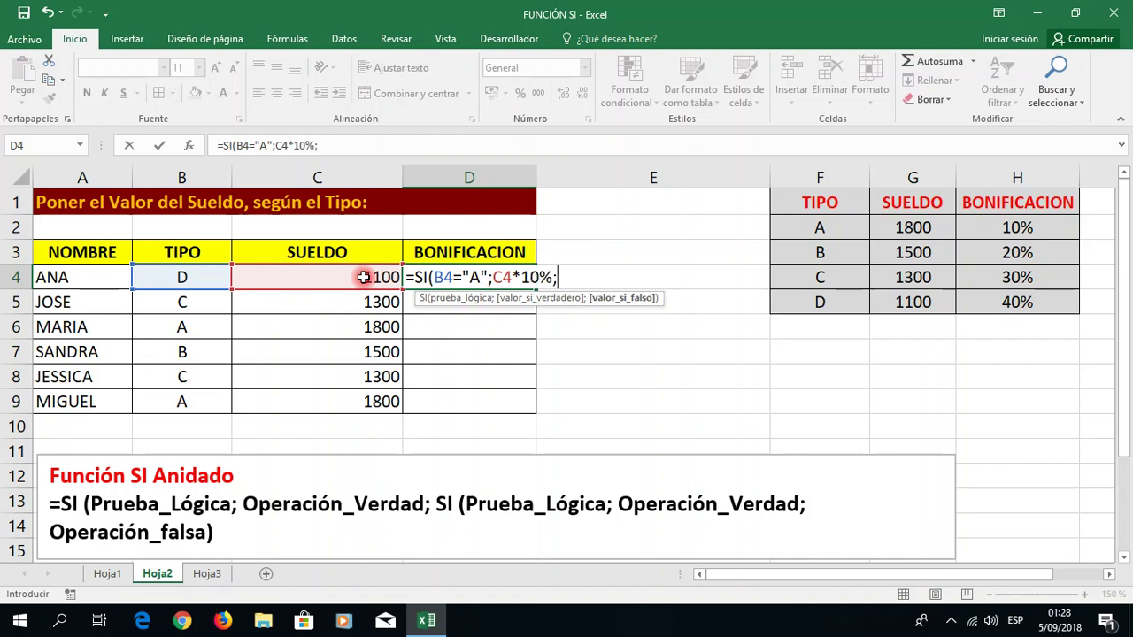
{"action": "type", "text": "SI("}
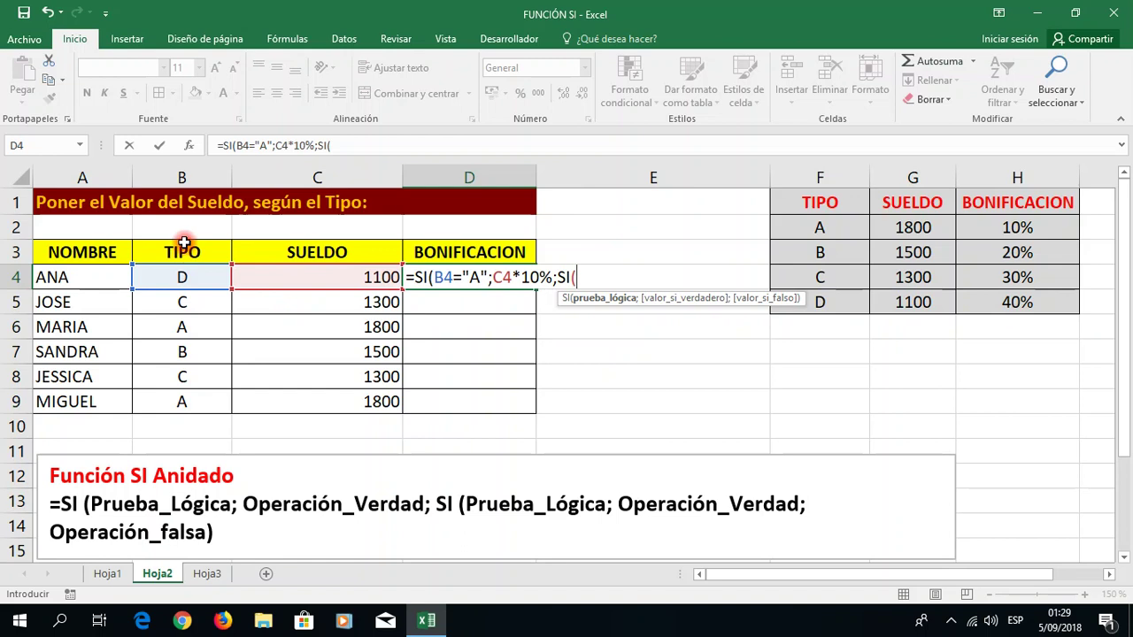
{"action": "left_click", "coordinate": [180, 278]}
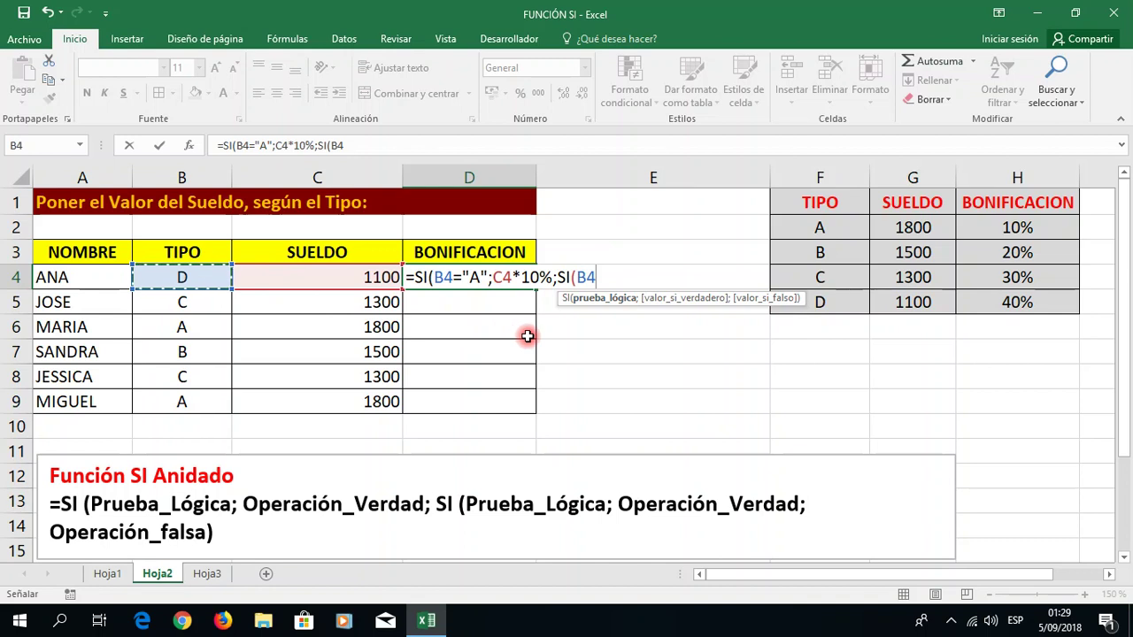
- Add the type B condition paying C4*20% to D4's formula and open a third SI
{"action": "type", "text": "=\"A\""}
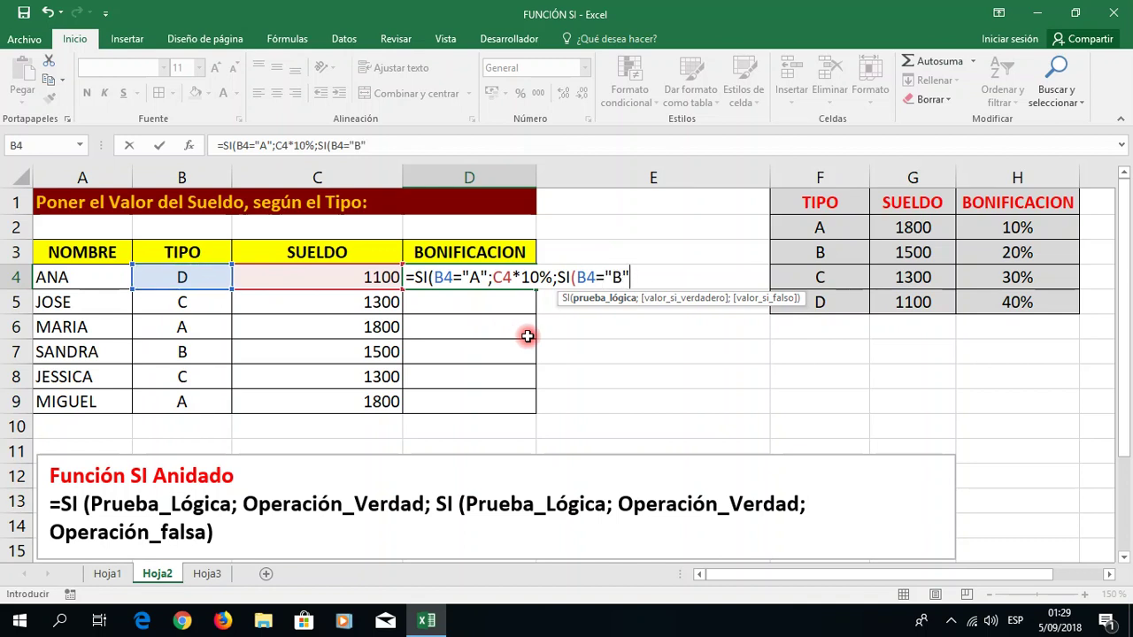
{"action": "type", "text": ";"}
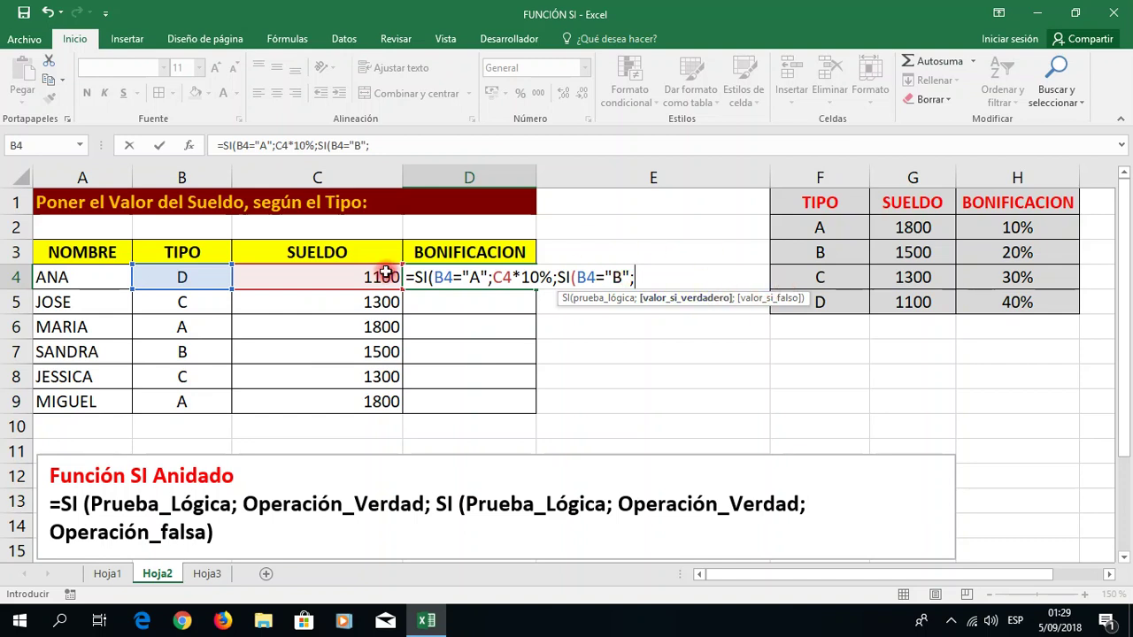
{"action": "left_click", "coordinate": [360, 280]}
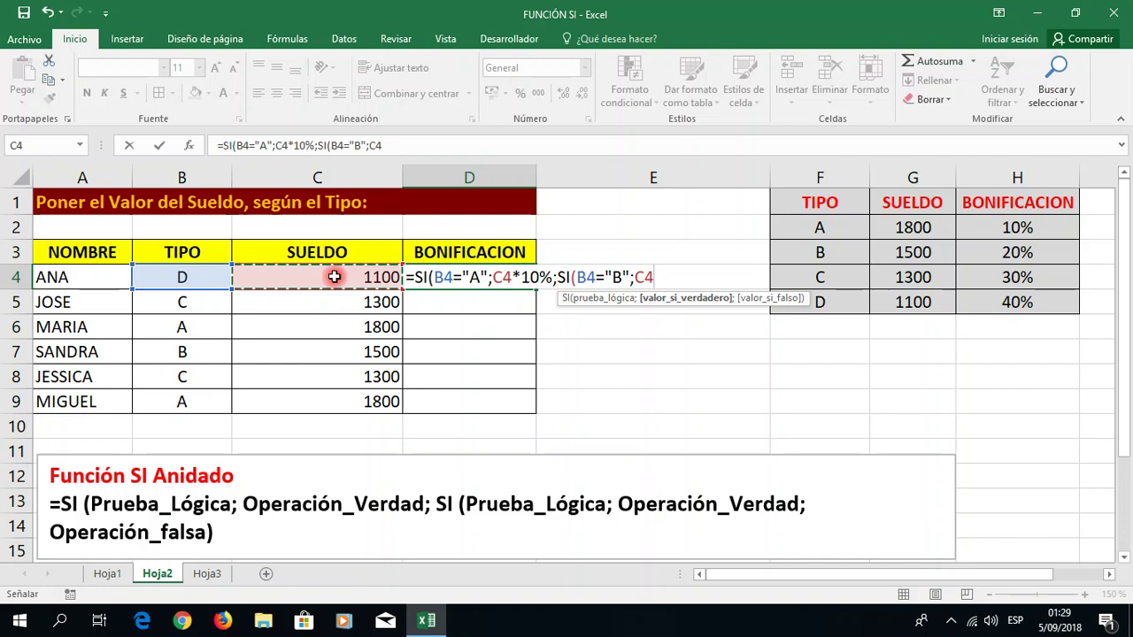
{"action": "type", "text": "*"}
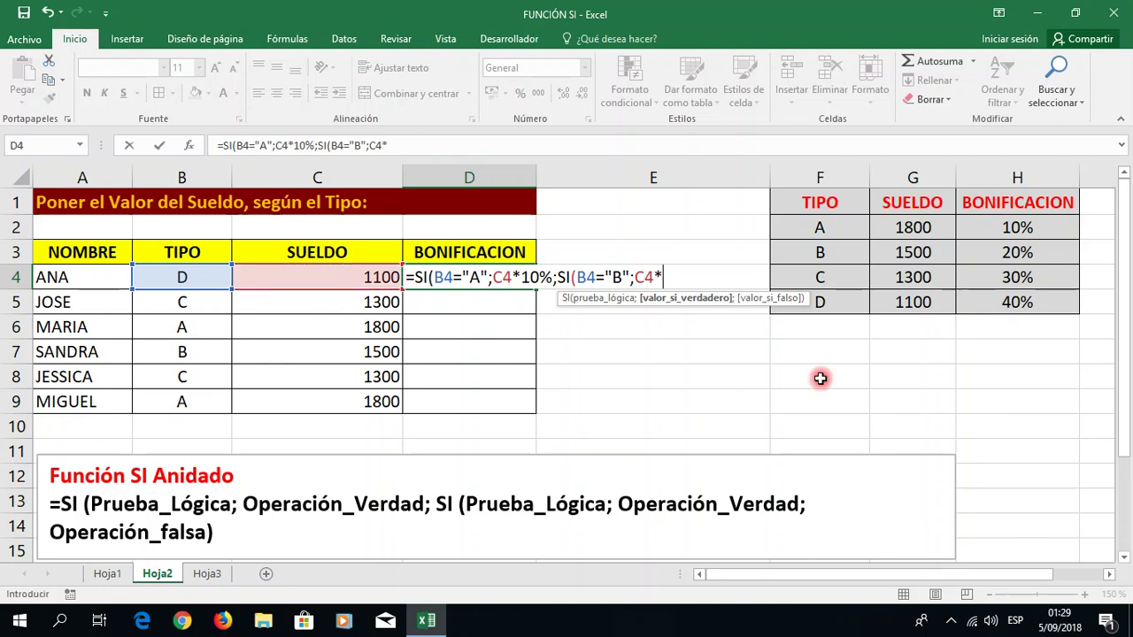
{"action": "type", "text": "20%"}
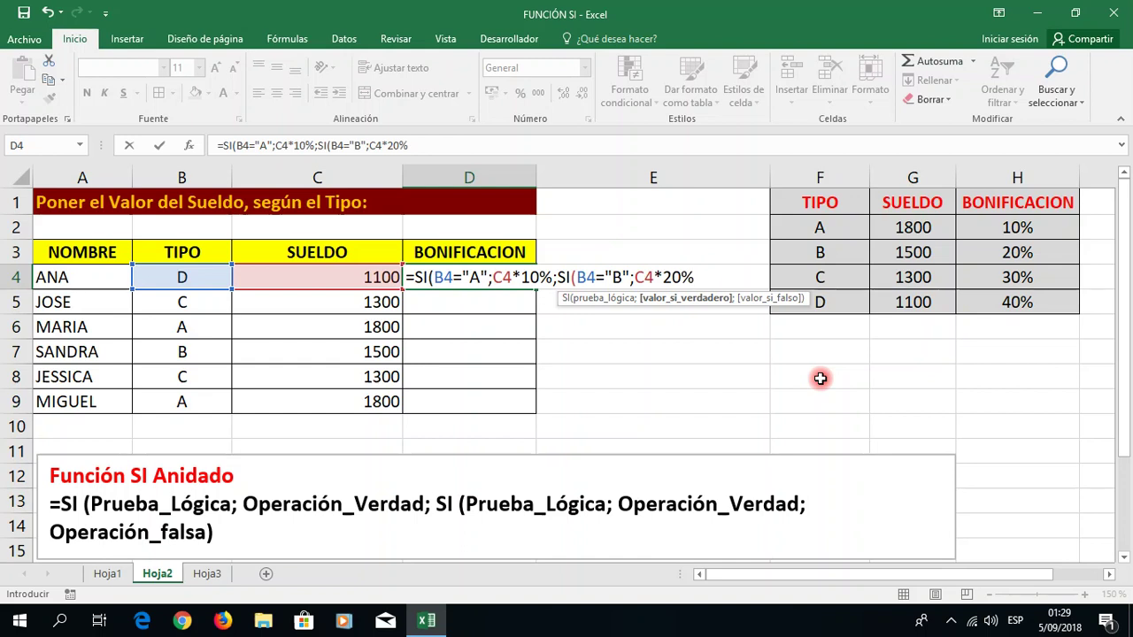
{"action": "type", "text": ";"}
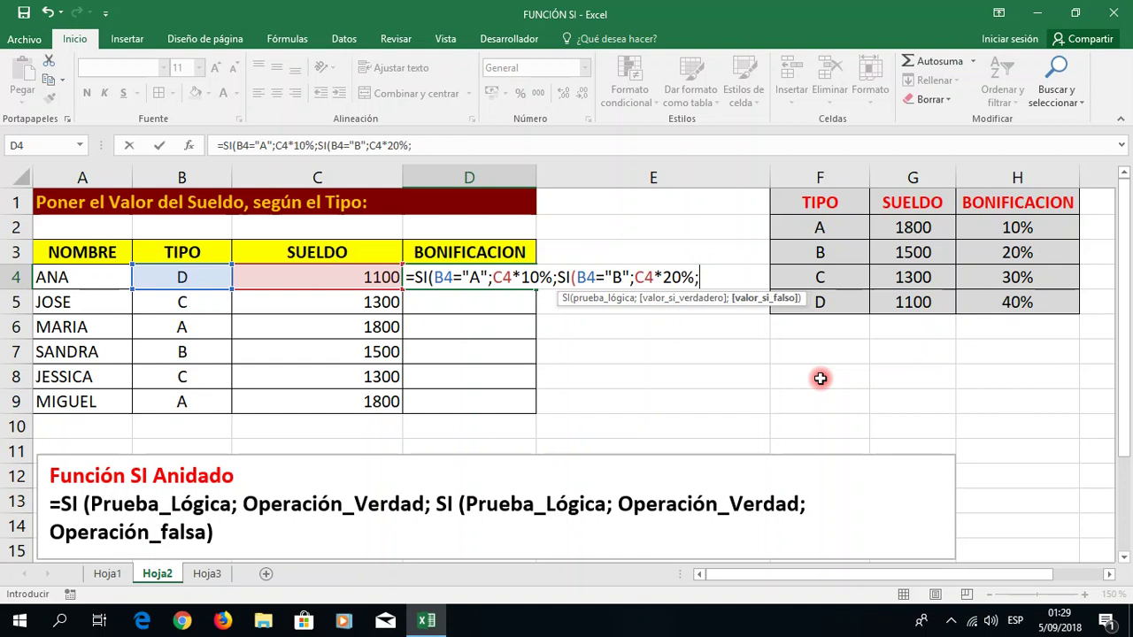
{"action": "type", "text": "SI("}
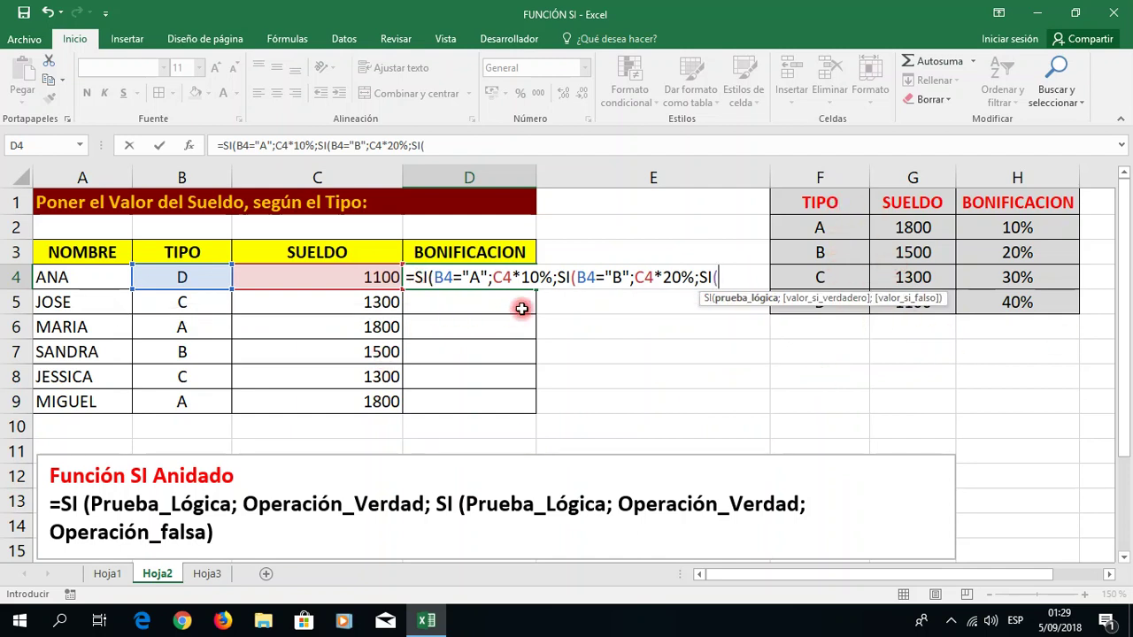
- Complete D4's formula with C4*30% for type C and C4*40% otherwise, giving 440
{"action": "left_click", "coordinate": [175, 281]}
{"action": "left_click", "coordinate": [175, 282]}
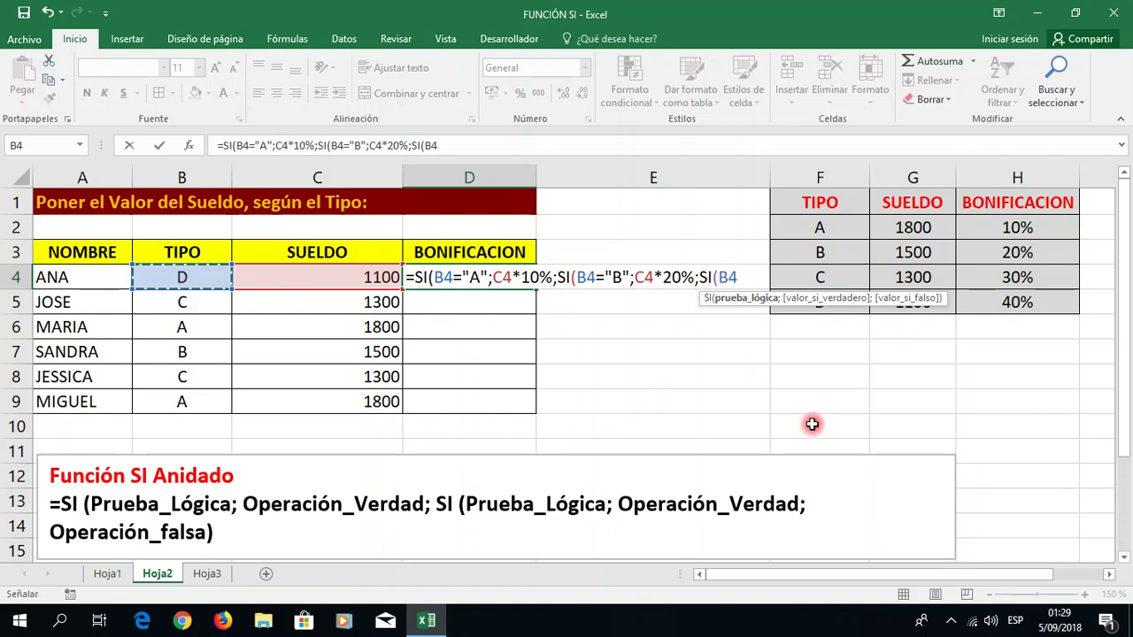
{"action": "type", "text": "=\"C"}
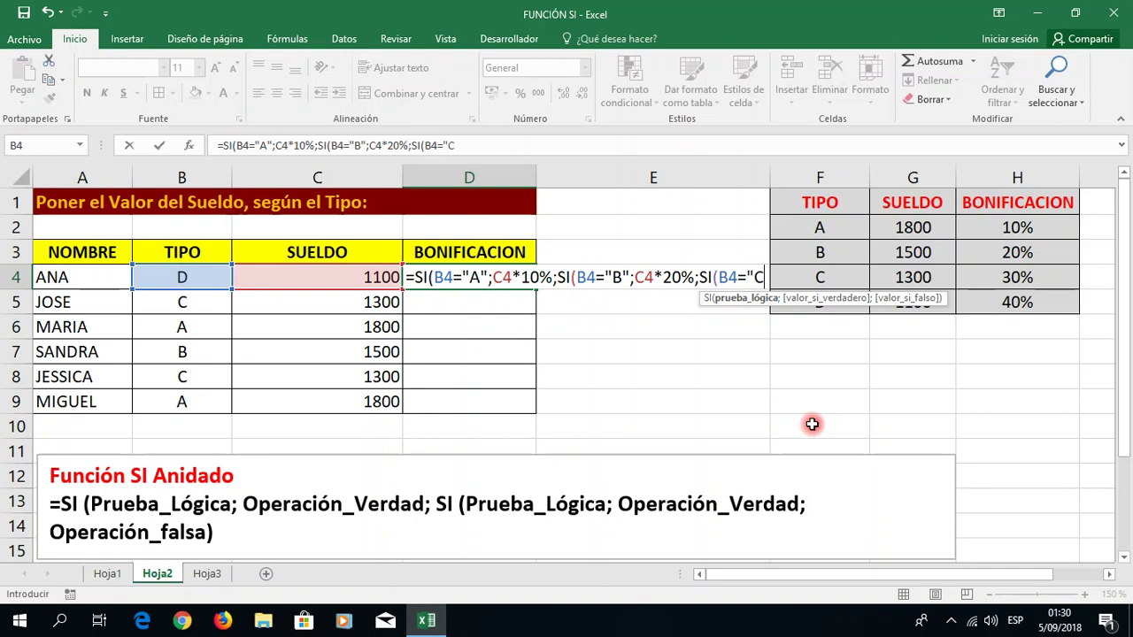
{"action": "type", "text": "\"A\""}
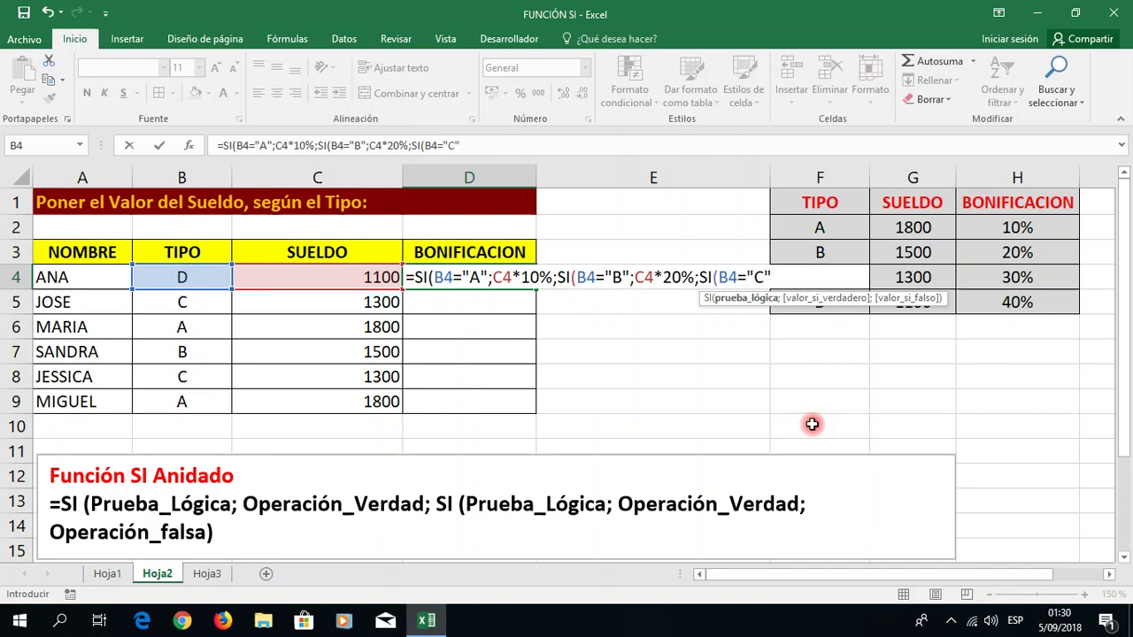
{"action": "type", "text": ";"}
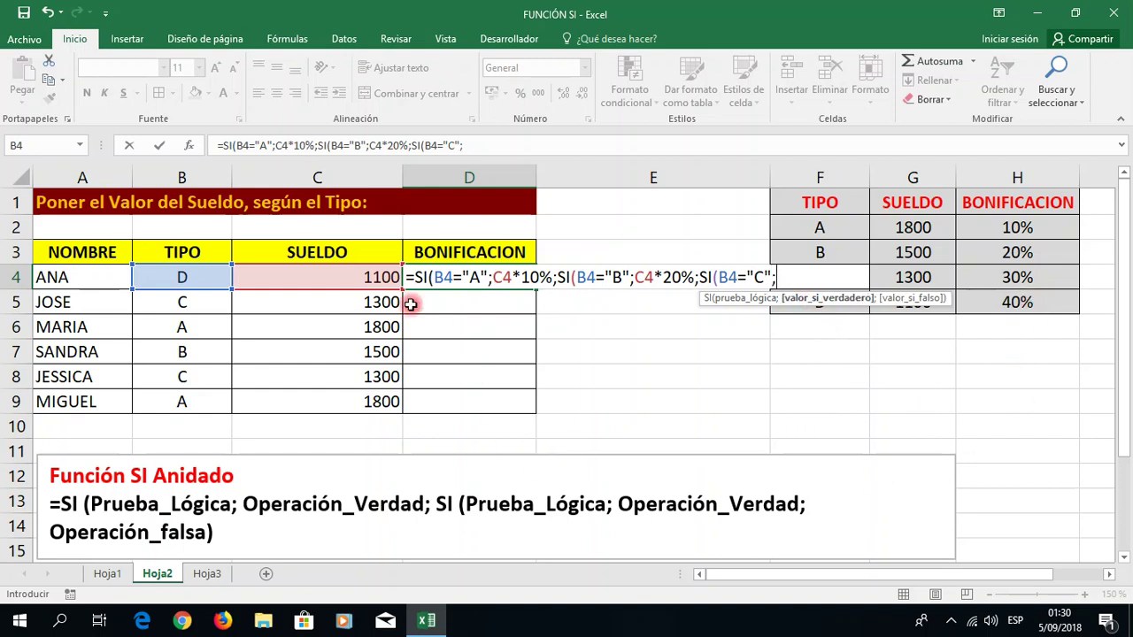
{"action": "left_click", "coordinate": [382, 277]}
{"action": "type", "text": "*10%;"}
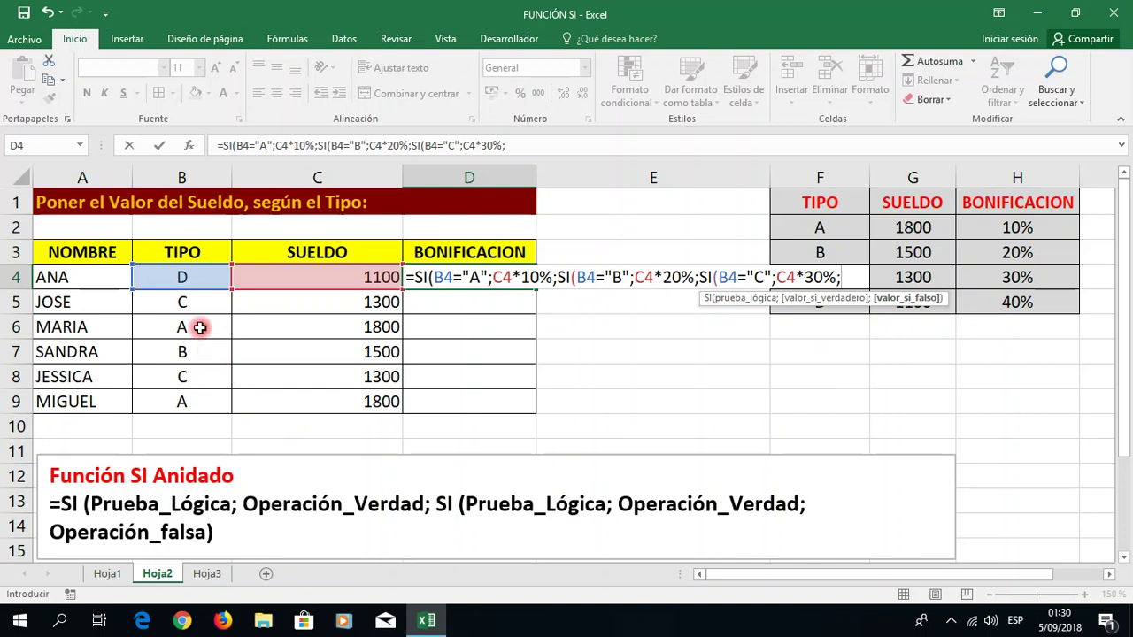
{"action": "left_click", "coordinate": [308, 279]}
{"action": "type", "text": "*"}
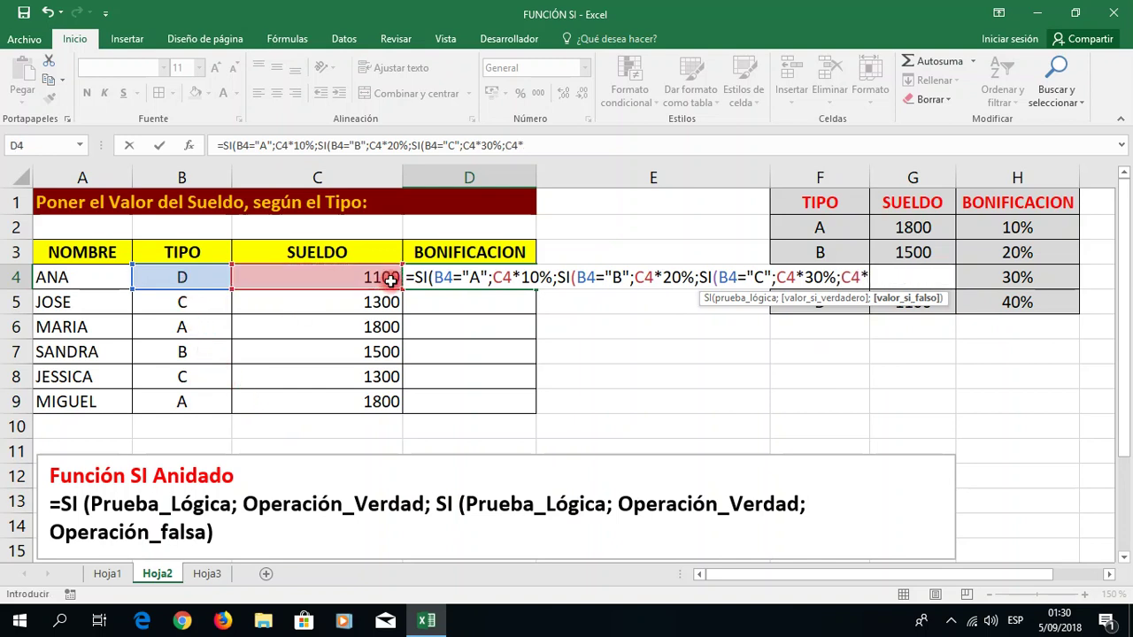
{"action": "type", "text": "40%"}
{"action": "type", "text": "))"}
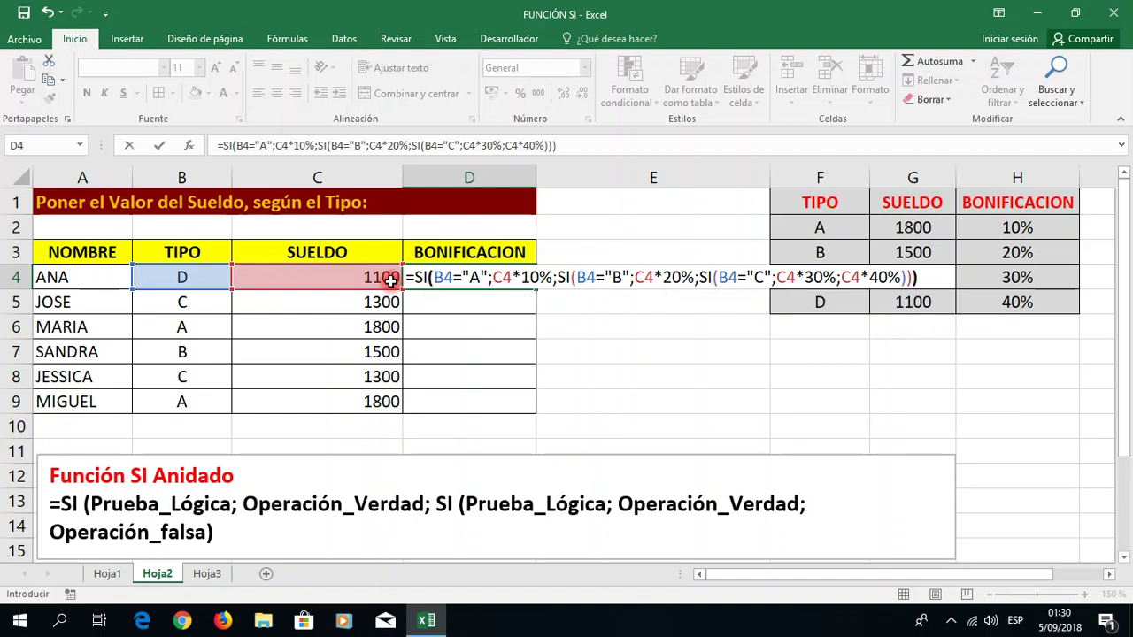
{"action": "key", "text": "Return"}
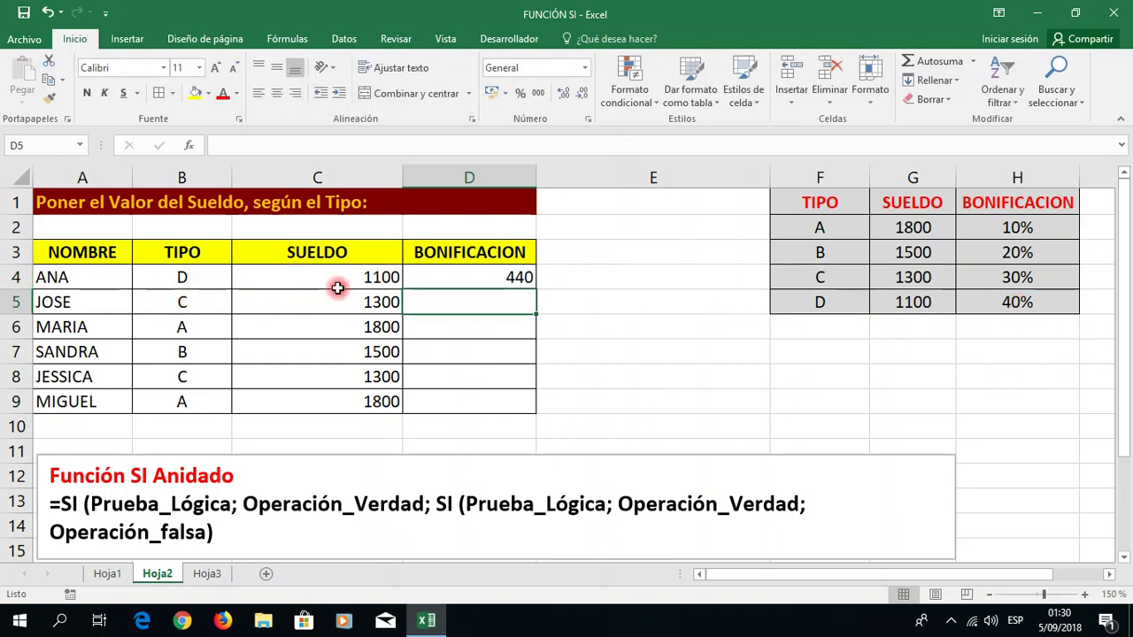
- Copy D4's bonus formula down to D9, yielding 390, 180, 300, 390, 180
{"action": "left_click", "coordinate": [511, 279]}
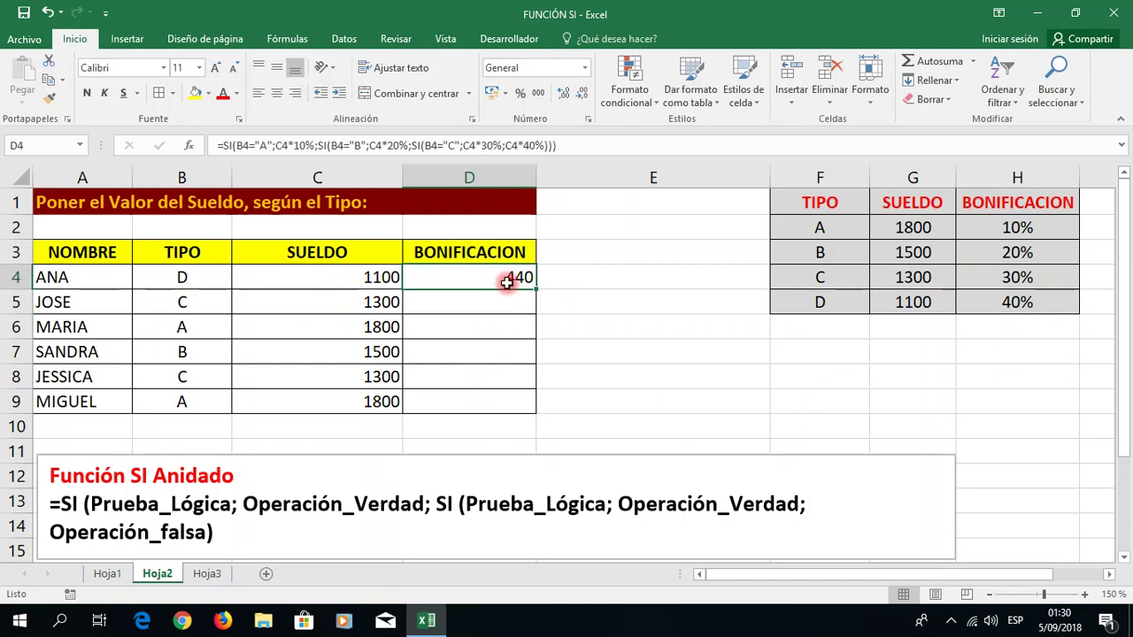
{"action": "left_click_drag", "start_coordinate": [536, 290], "coordinate": [534, 405]}
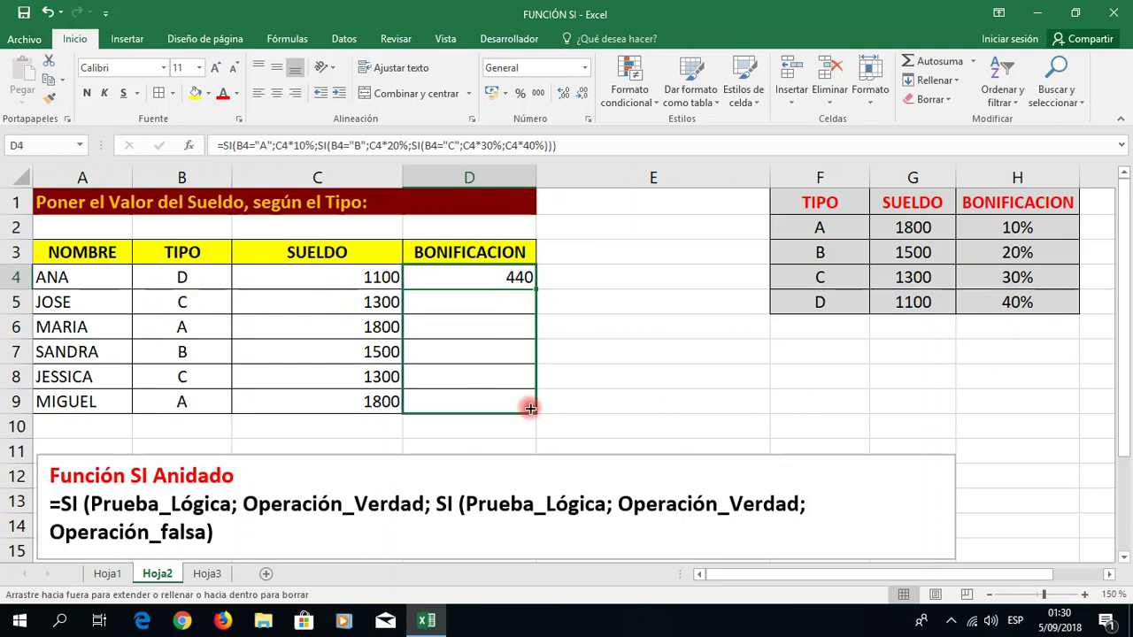
{"action": "left_click", "coordinate": [611, 393]}
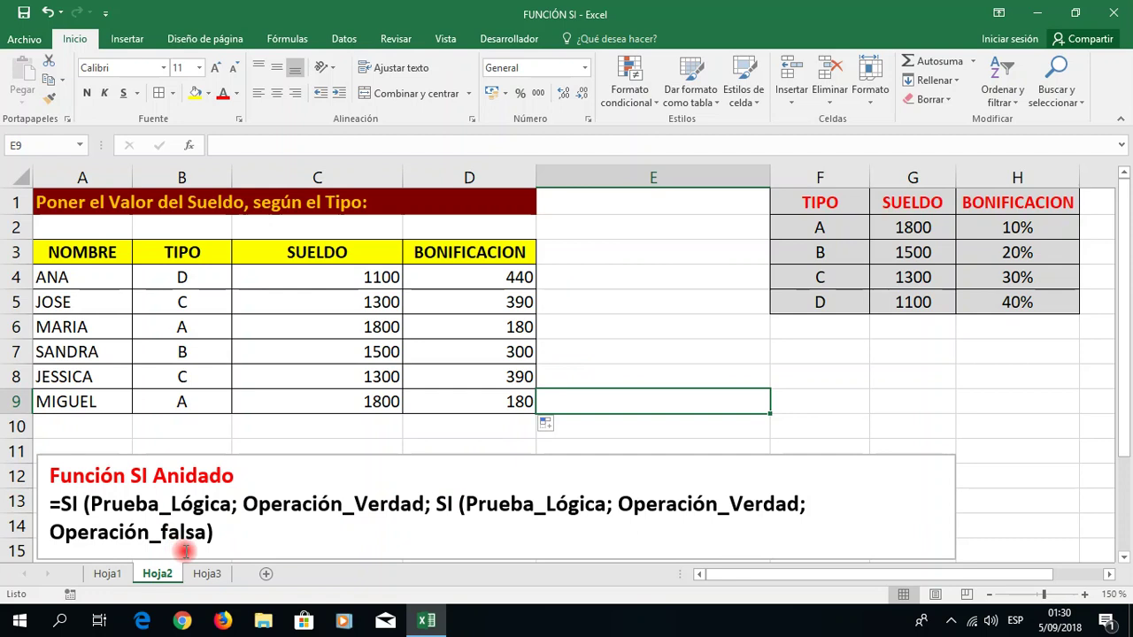
{"action": "left_click", "coordinate": [201, 573]}
- Review Hoja1, Hoja2 and Hoja3, check the last CARRERA formula, then minimize FUNCIÓN SI
{"action": "left_click", "coordinate": [104, 573]}
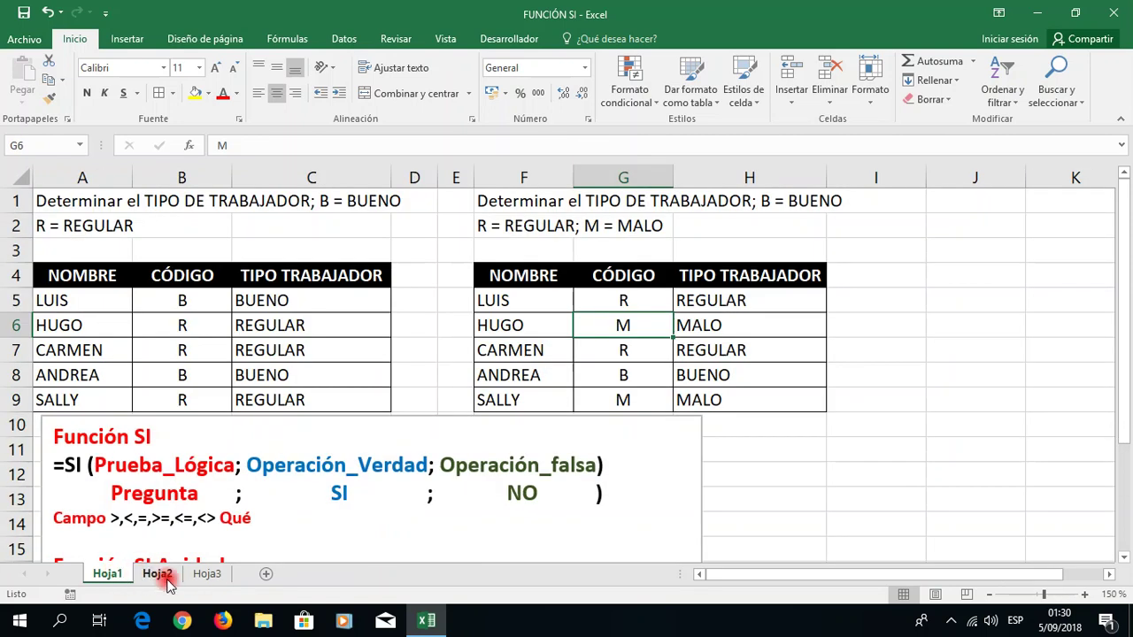
{"action": "left_click", "coordinate": [170, 575]}
{"action": "left_click", "coordinate": [206, 577]}
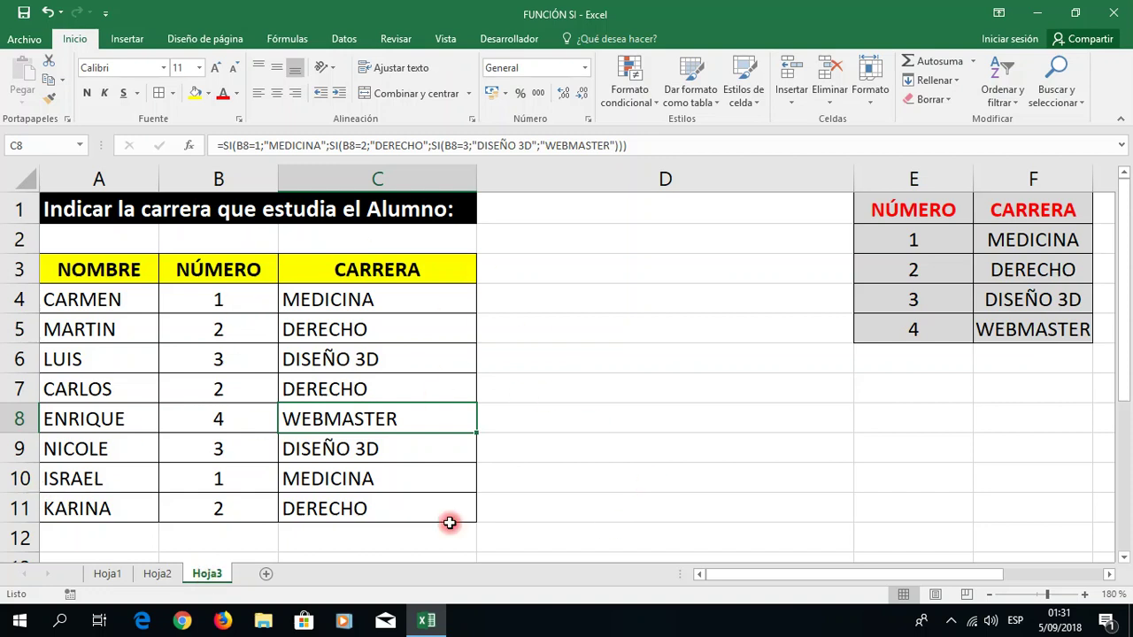
{"action": "left_click", "coordinate": [351, 497]}
{"action": "left_click", "coordinate": [1037, 13]}
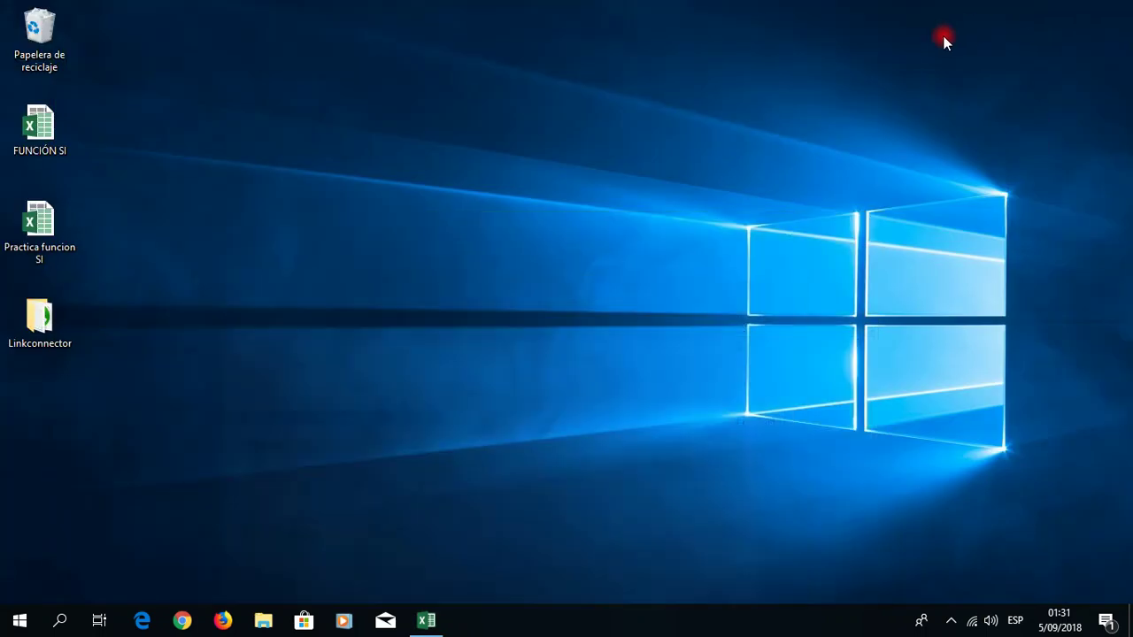
- Open the Practica funcion SI workbook and scroll through its Función SI sheet
{"action": "double_click", "coordinate": [54, 254]}
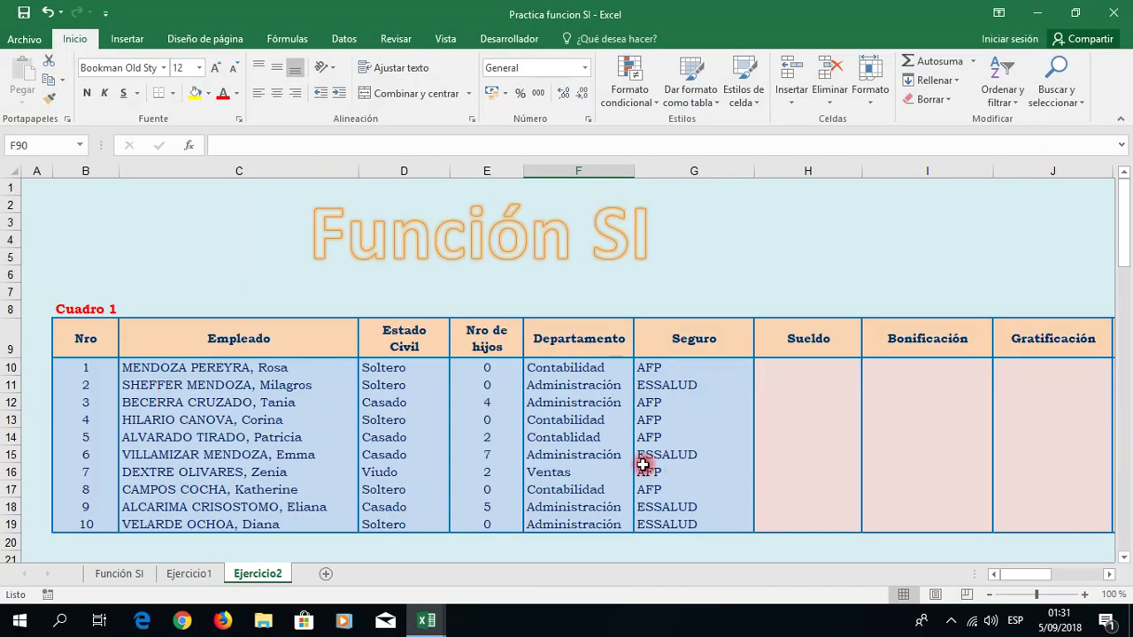
{"action": "scroll", "coordinate": [645, 464], "scroll_direction": "down", "scroll_amount": 1}
{"action": "left_click", "coordinate": [115, 576]}
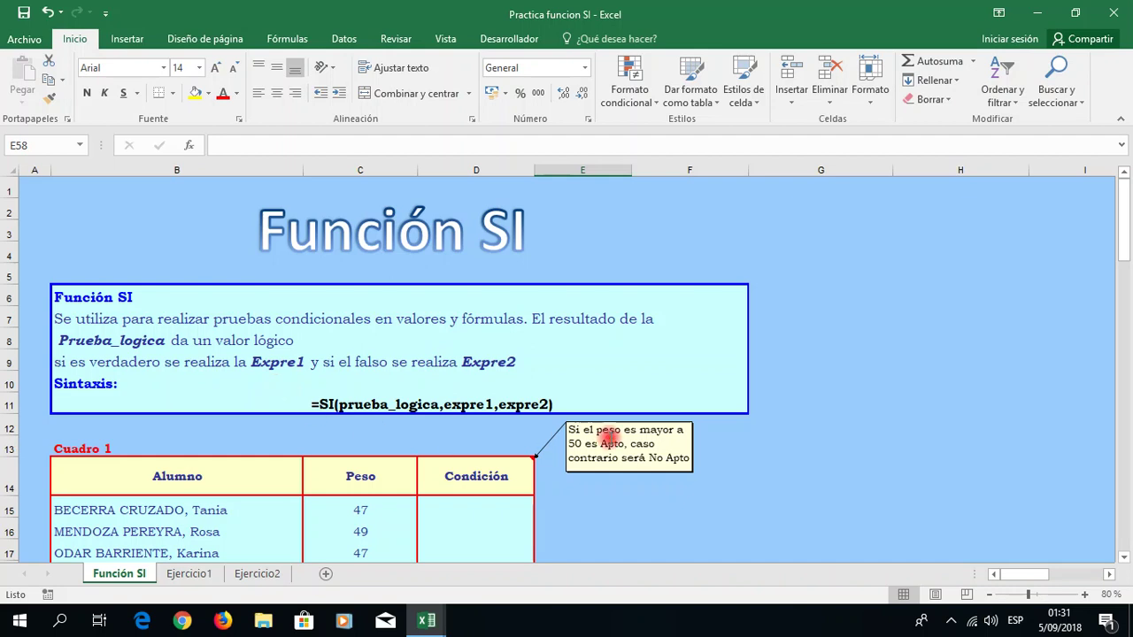
{"action": "scroll", "coordinate": [535, 438], "scroll_direction": "down", "scroll_amount": 3}
{"action": "scroll", "coordinate": [539, 438], "scroll_direction": "down", "scroll_amount": 3}
{"action": "scroll", "coordinate": [539, 438], "scroll_direction": "down", "scroll_amount": 3}
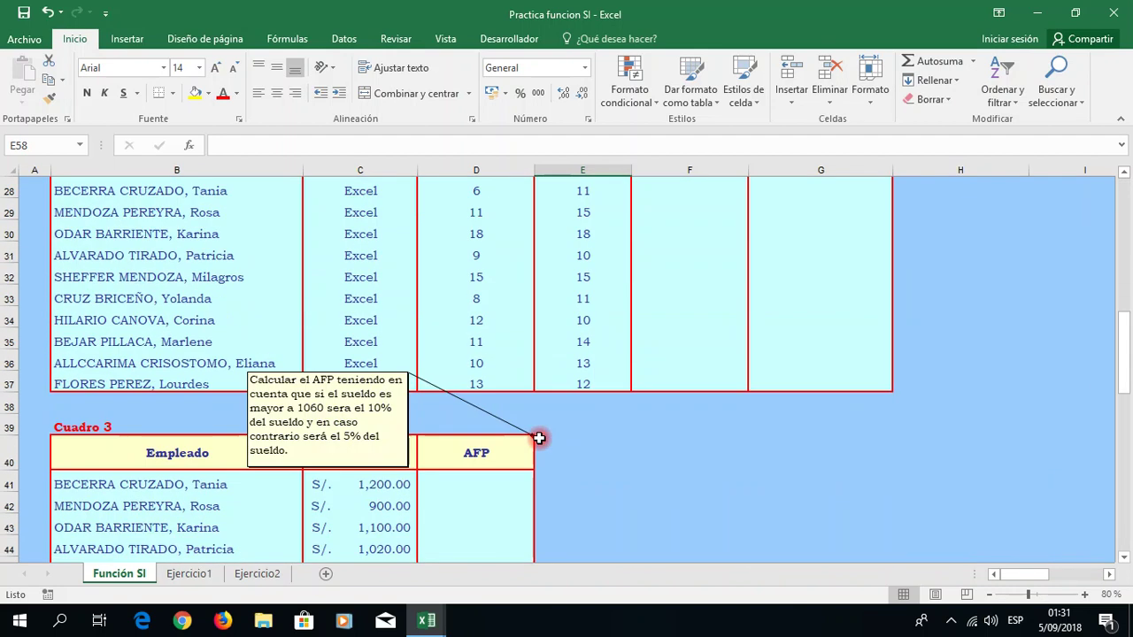
{"action": "scroll", "coordinate": [539, 438], "scroll_direction": "down", "scroll_amount": 3}
{"action": "scroll", "coordinate": [539, 438], "scroll_direction": "down", "scroll_amount": 2}
{"action": "scroll", "coordinate": [539, 438], "scroll_direction": "down", "scroll_amount": 3}
{"action": "scroll", "coordinate": [539, 438], "scroll_direction": "down", "scroll_amount": 3}
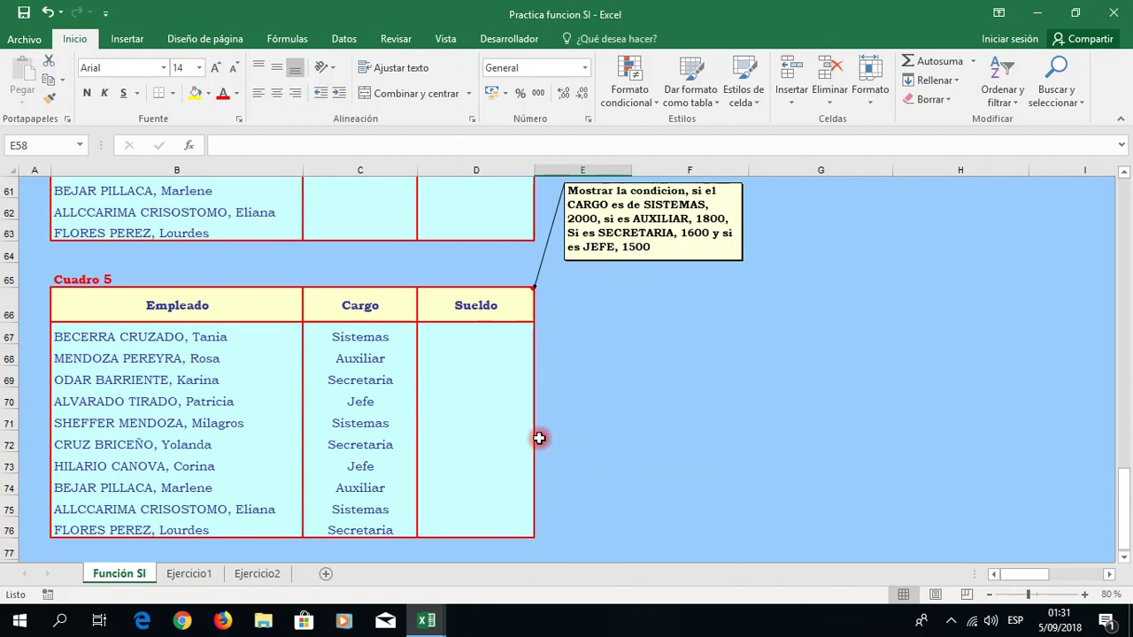
{"action": "scroll", "coordinate": [539, 438], "scroll_direction": "down", "scroll_amount": 3}
{"action": "scroll", "coordinate": [538, 438], "scroll_direction": "up", "scroll_amount": 3}
{"action": "scroll", "coordinate": [531, 440], "scroll_direction": "up", "scroll_amount": 4}
{"action": "scroll", "coordinate": [529, 440], "scroll_direction": "up", "scroll_amount": 3}
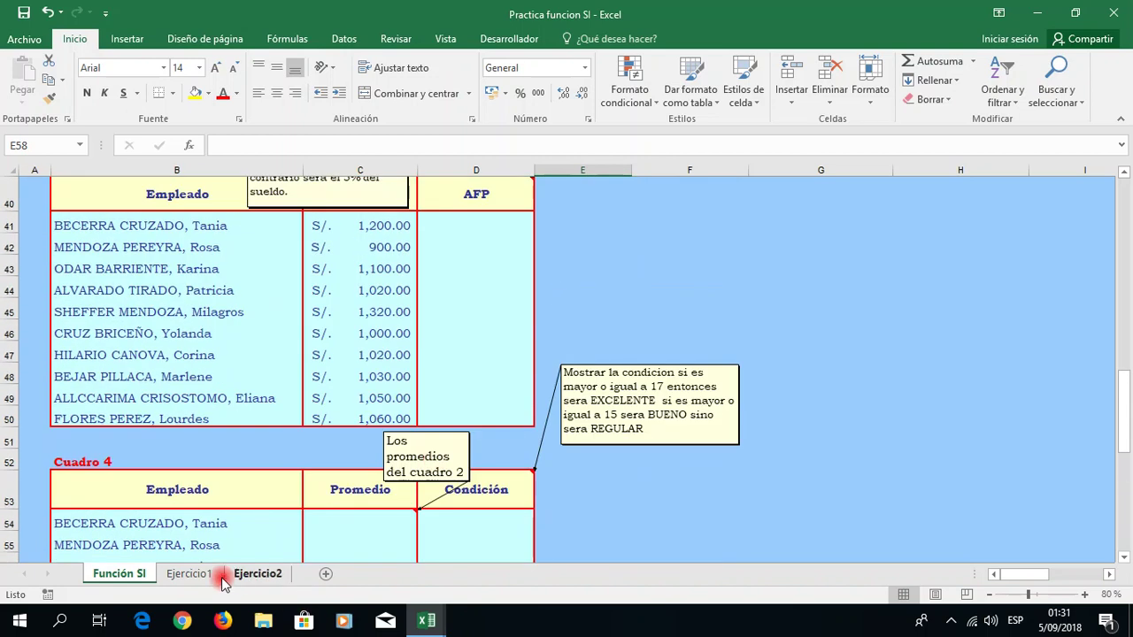
- Browse the Ejercicio1 sheet with its Pago Semanal and other exercise tables
{"action": "left_click", "coordinate": [189, 574]}
{"action": "scroll", "coordinate": [466, 515], "scroll_direction": "down", "scroll_amount": 1}
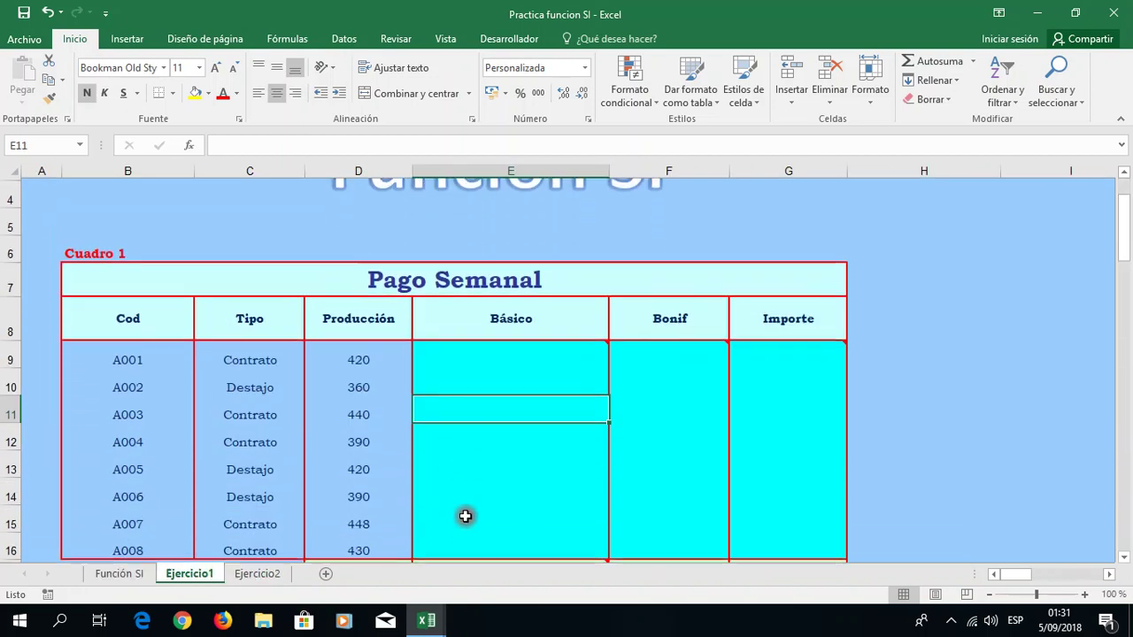
{"action": "scroll", "coordinate": [481, 486], "scroll_direction": "down", "scroll_amount": 3}
{"action": "scroll", "coordinate": [481, 486], "scroll_direction": "down", "scroll_amount": 1}
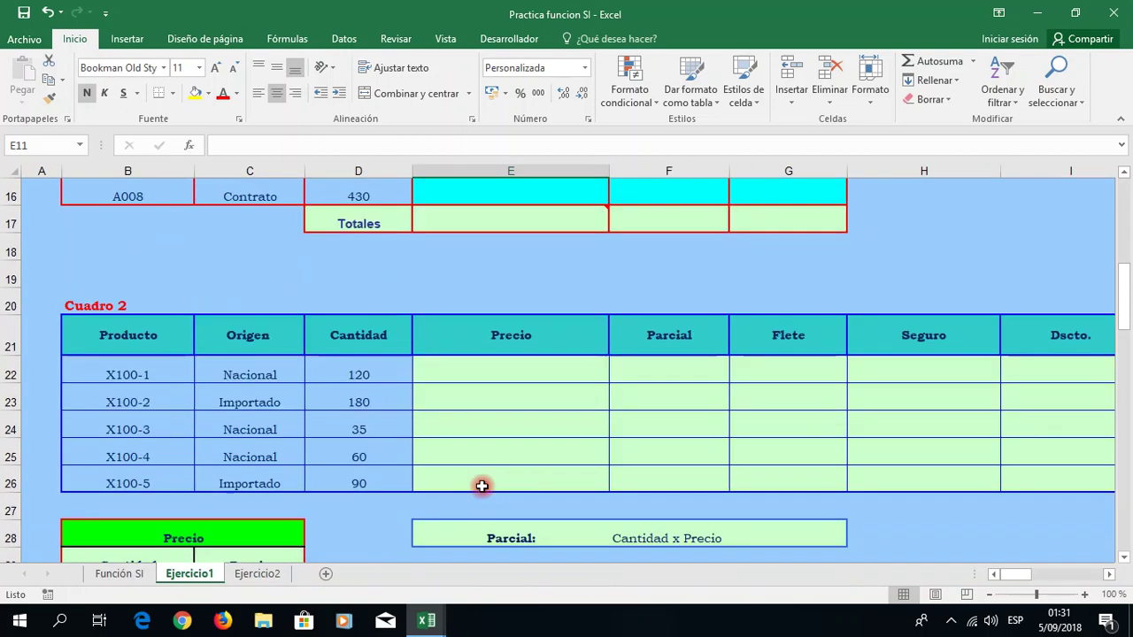
{"action": "scroll", "coordinate": [481, 486], "scroll_direction": "down", "scroll_amount": 2}
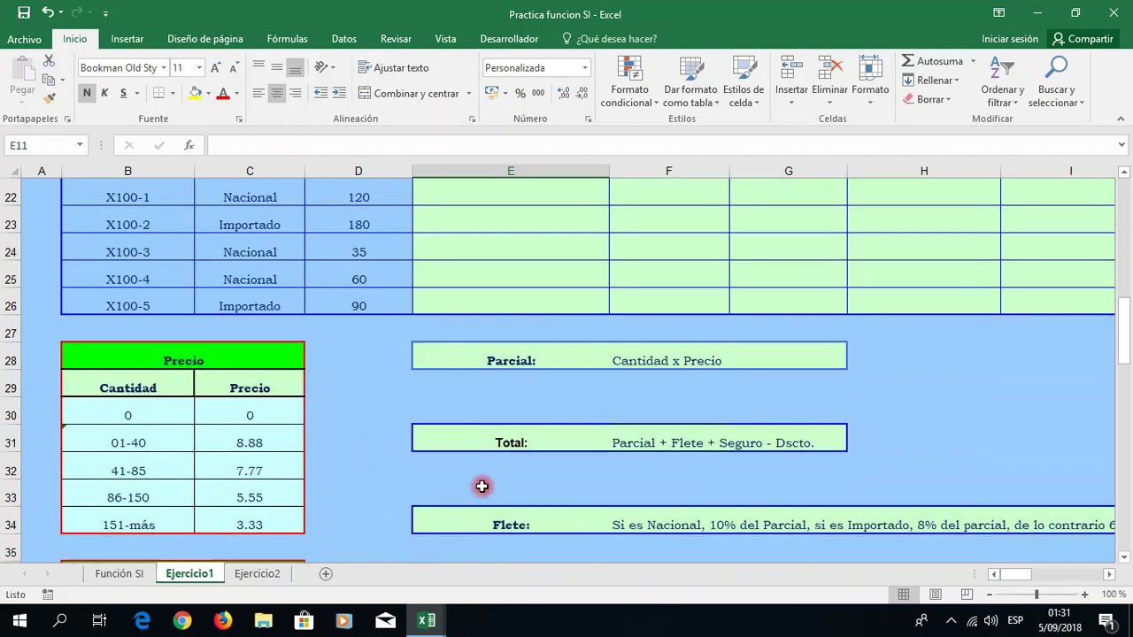
{"action": "scroll", "coordinate": [481, 486], "scroll_direction": "down", "scroll_amount": 2}
{"action": "scroll", "coordinate": [482, 486], "scroll_direction": "down", "scroll_amount": 1}
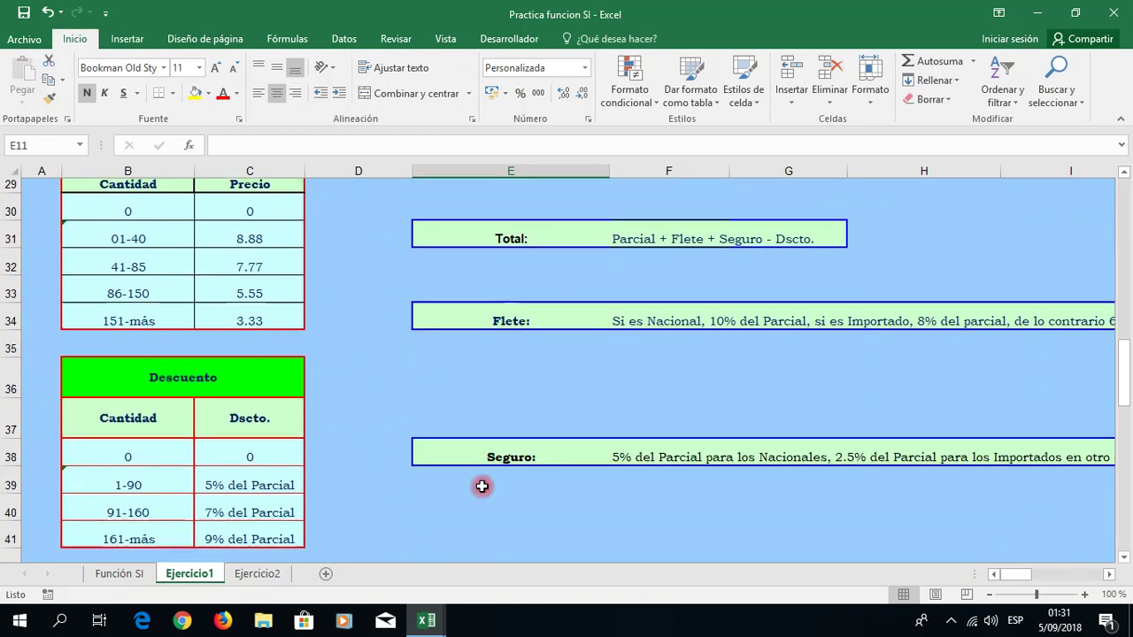
{"action": "scroll", "coordinate": [481, 486], "scroll_direction": "down", "scroll_amount": 3}
{"action": "scroll", "coordinate": [482, 486], "scroll_direction": "down", "scroll_amount": 2}
{"action": "scroll", "coordinate": [481, 485], "scroll_direction": "down", "scroll_amount": 1}
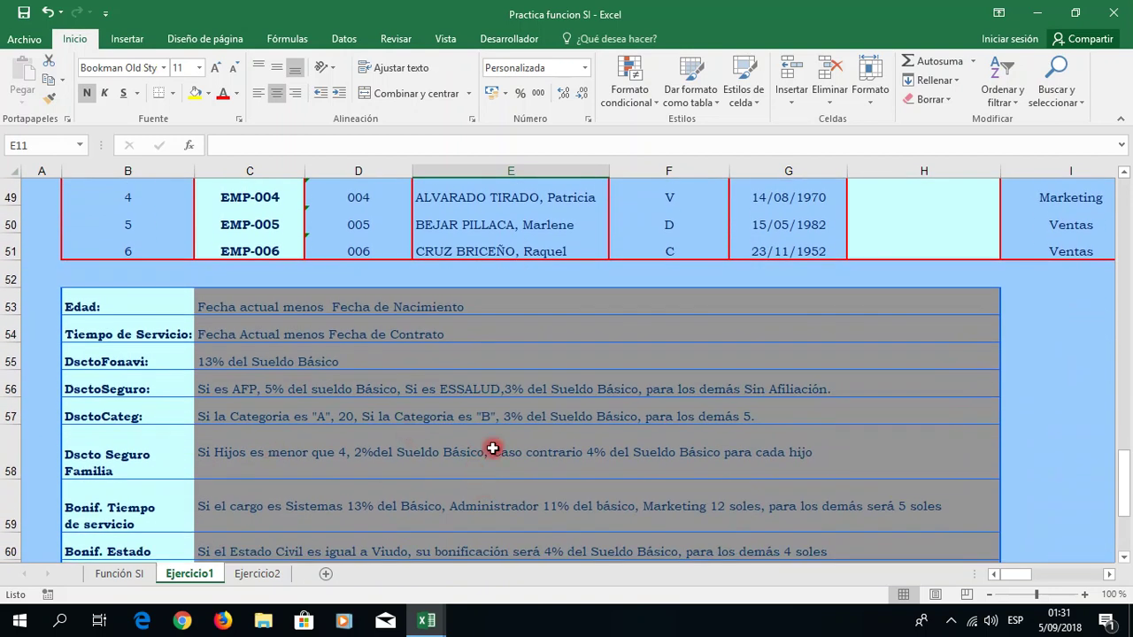
{"action": "scroll", "coordinate": [839, 445], "scroll_direction": "up", "scroll_amount": 2}
{"action": "scroll", "coordinate": [839, 445], "scroll_direction": "up", "scroll_amount": 1}
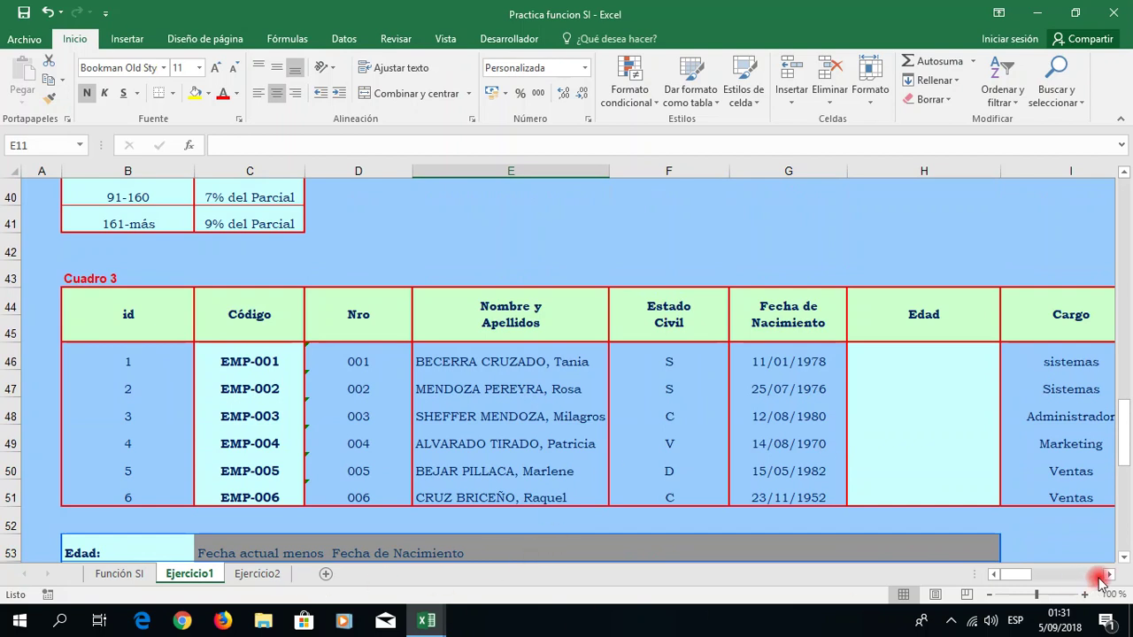
{"action": "mouse_move", "coordinate": [1023, 577]}
{"action": "left_mouse_down"}
{"action": "mouse_move", "coordinate": [1099, 571]}
{"action": "mouse_move", "coordinate": [809, 561]}
{"action": "left_mouse_up"}
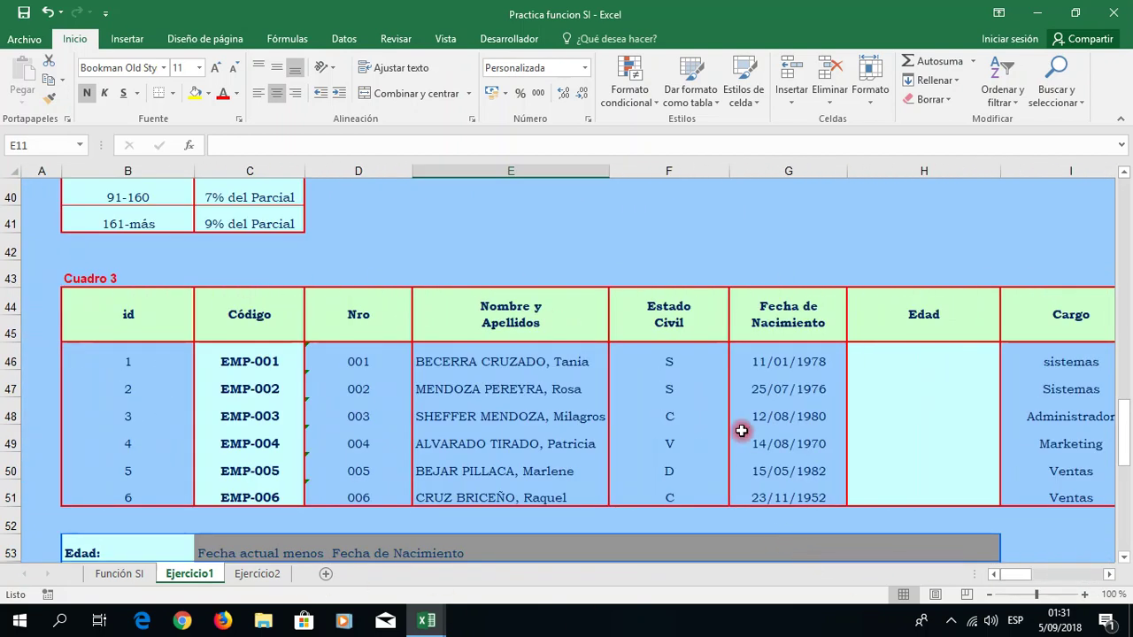
{"action": "scroll", "coordinate": [748, 448], "scroll_direction": "up", "scroll_amount": 8}
{"action": "scroll", "coordinate": [748, 448], "scroll_direction": "up", "scroll_amount": 4}
{"action": "scroll", "coordinate": [649, 460], "scroll_direction": "up", "scroll_amount": 1}
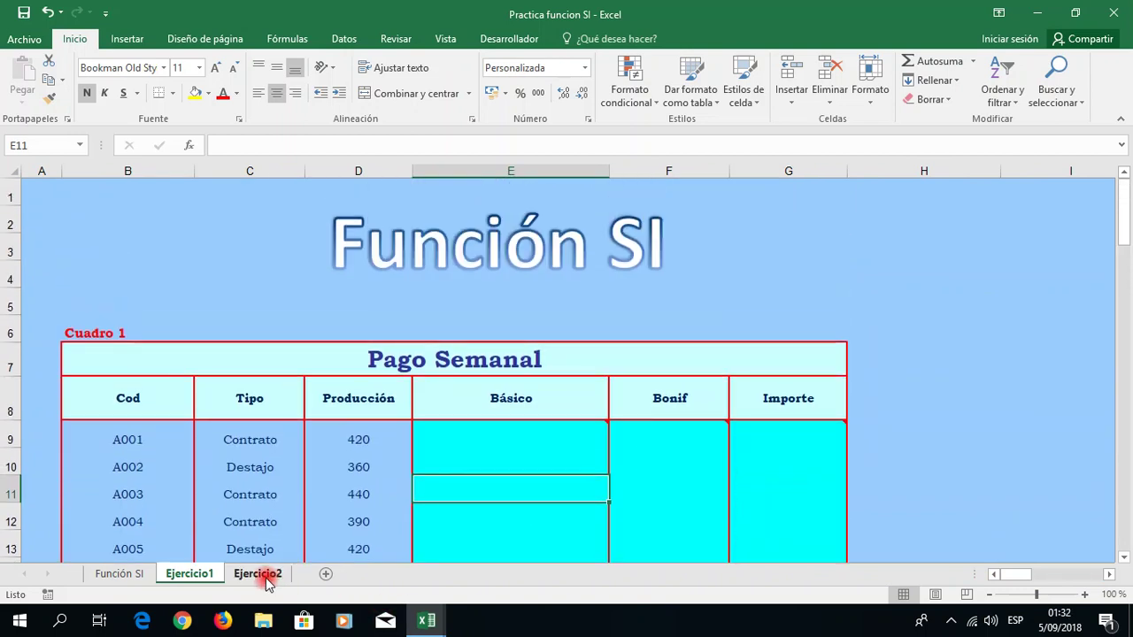
- Scroll through the Ejercicio2 exercise sheet
{"action": "left_click", "coordinate": [268, 584]}
{"action": "scroll", "coordinate": [629, 488], "scroll_direction": "up", "scroll_amount": 1}
{"action": "scroll", "coordinate": [629, 491], "scroll_direction": "down", "scroll_amount": 4}
{"action": "scroll", "coordinate": [629, 491], "scroll_direction": "down", "scroll_amount": 4}
{"action": "scroll", "coordinate": [629, 491], "scroll_direction": "down", "scroll_amount": 4}
{"action": "scroll", "coordinate": [629, 491], "scroll_direction": "down", "scroll_amount": 4}
{"action": "scroll", "coordinate": [630, 492], "scroll_direction": "down", "scroll_amount": 5}
{"action": "scroll", "coordinate": [629, 491], "scroll_direction": "down", "scroll_amount": 4}
- Close the Practica funcion SI workbook and minimize the FUNCIÓN SI window
{"action": "scroll", "coordinate": [630, 491], "scroll_direction": "up", "scroll_amount": 4}
{"action": "scroll", "coordinate": [628, 491], "scroll_direction": "up", "scroll_amount": 6}
{"action": "scroll", "coordinate": [628, 491], "scroll_direction": "up", "scroll_amount": 3}
{"action": "scroll", "coordinate": [628, 491], "scroll_direction": "up", "scroll_amount": 4}
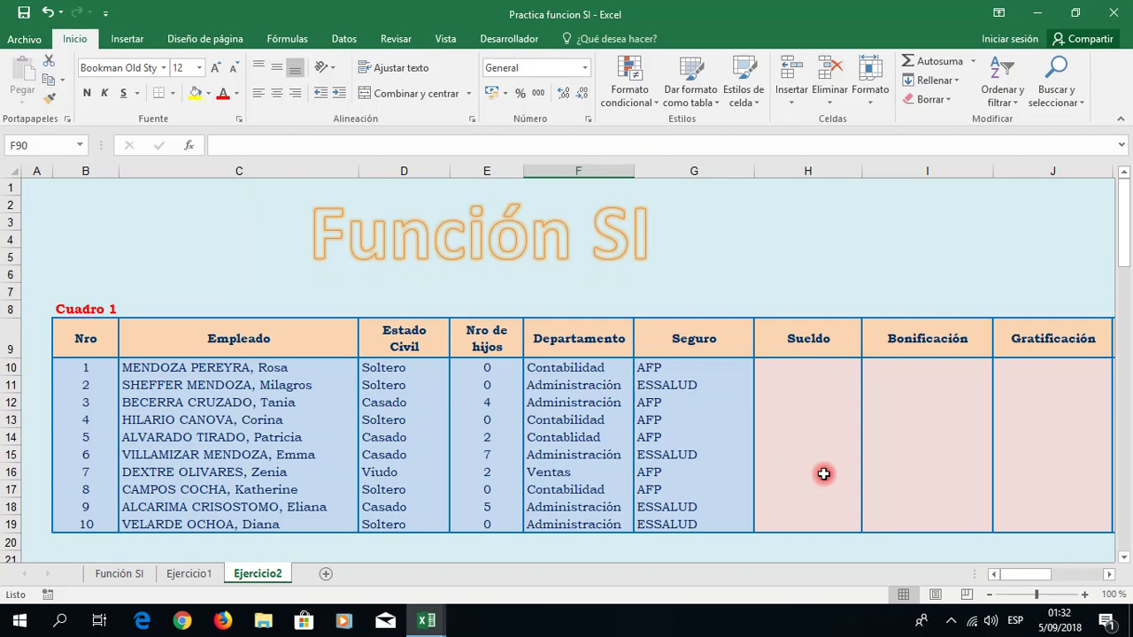
{"action": "left_click", "coordinate": [1112, 22]}
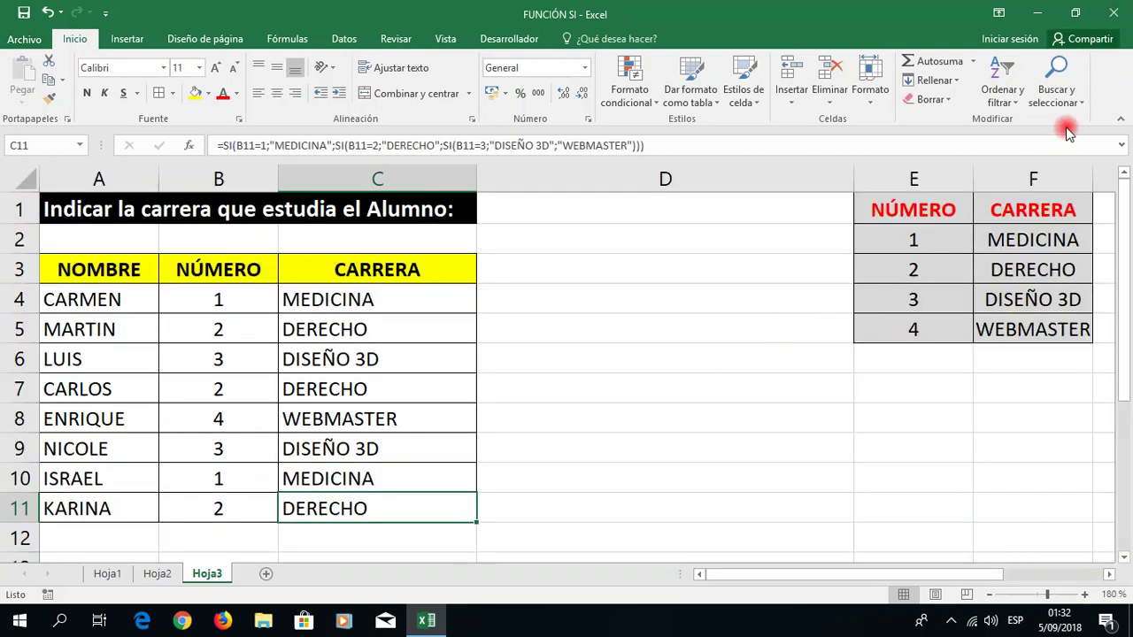
{"action": "left_click", "coordinate": [1037, 14]}
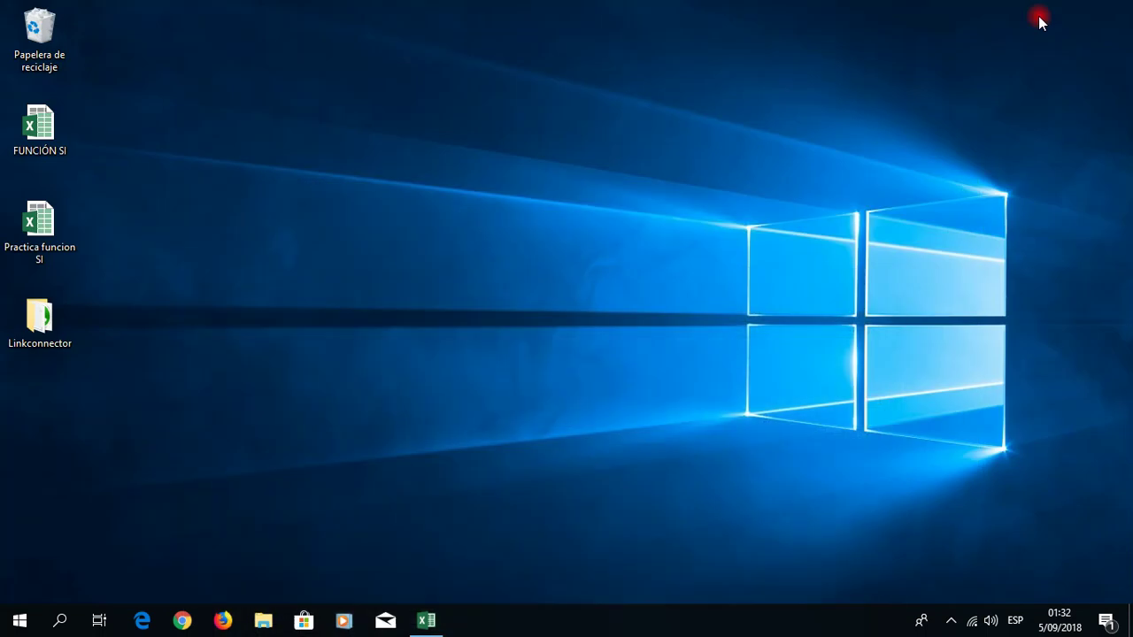